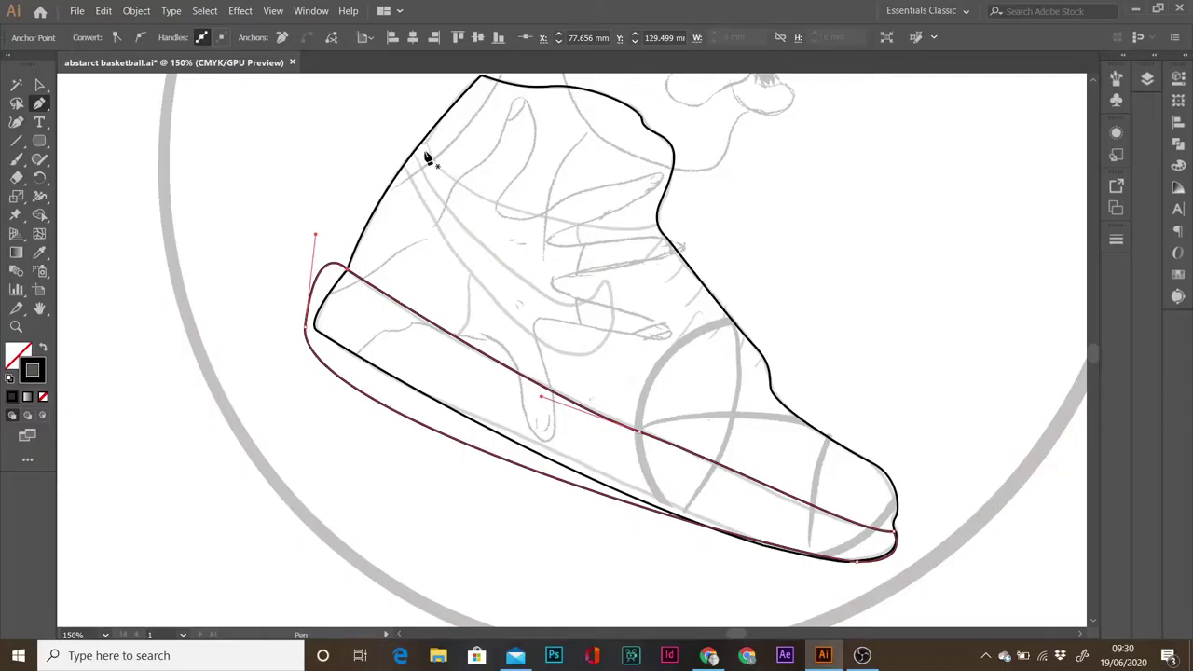
# - Trace a closed curved collar band across the sneaker's top, then start a new line below it
pyautogui.click(424, 139)
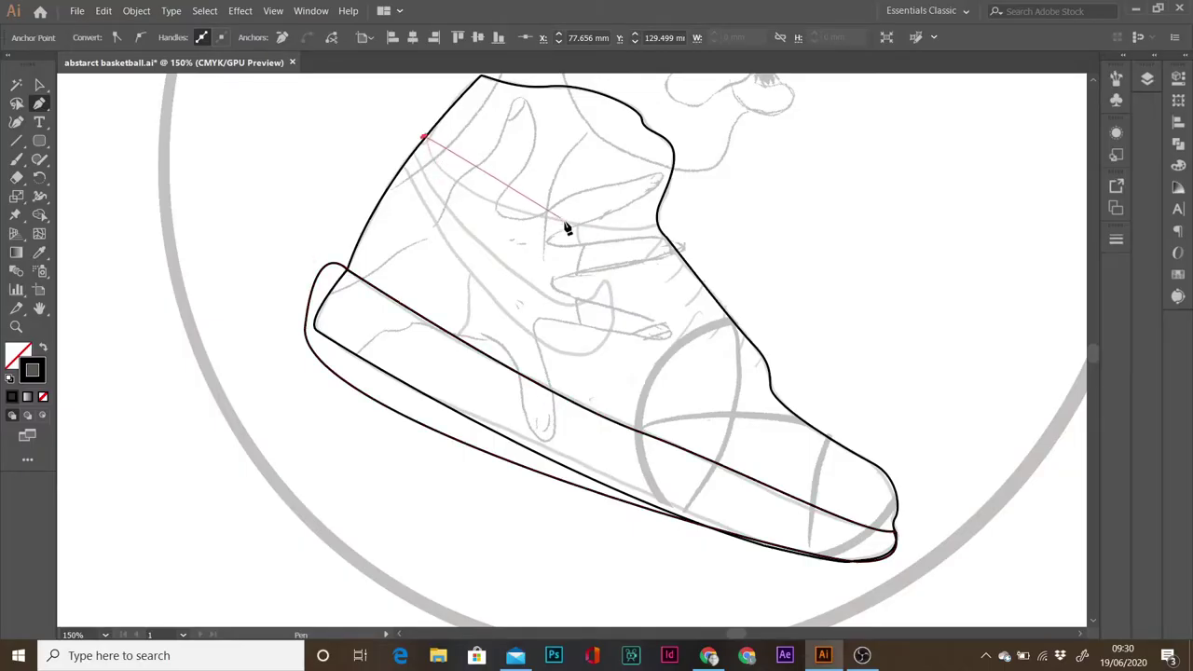
pyautogui.click(658, 231)
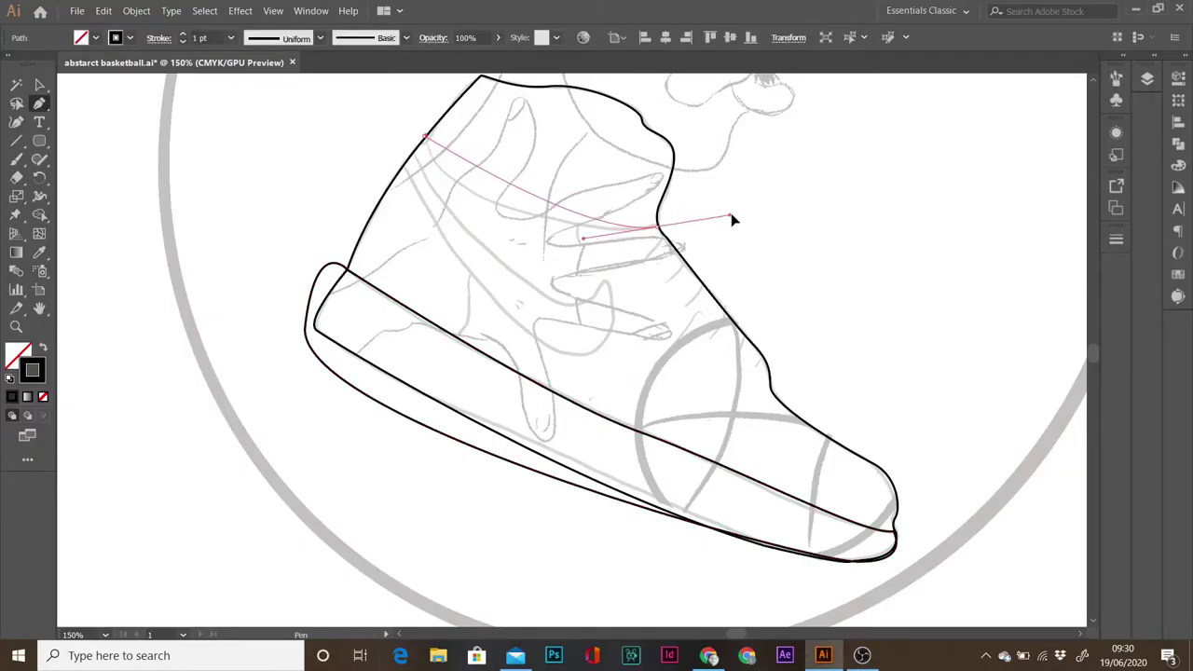
pyautogui.moveTo(824, 209)
pyautogui.mouseDown()
pyautogui.moveTo(892, 224)
pyautogui.moveTo(874, 228)
pyautogui.mouseUp()
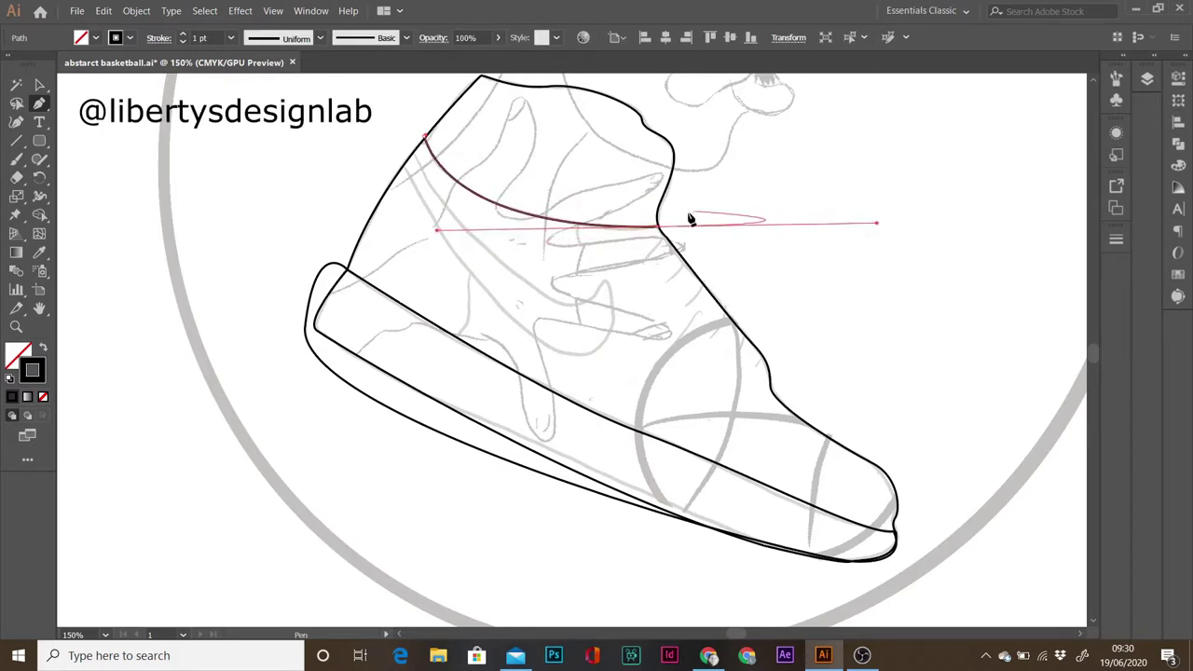
pyautogui.click(654, 228)
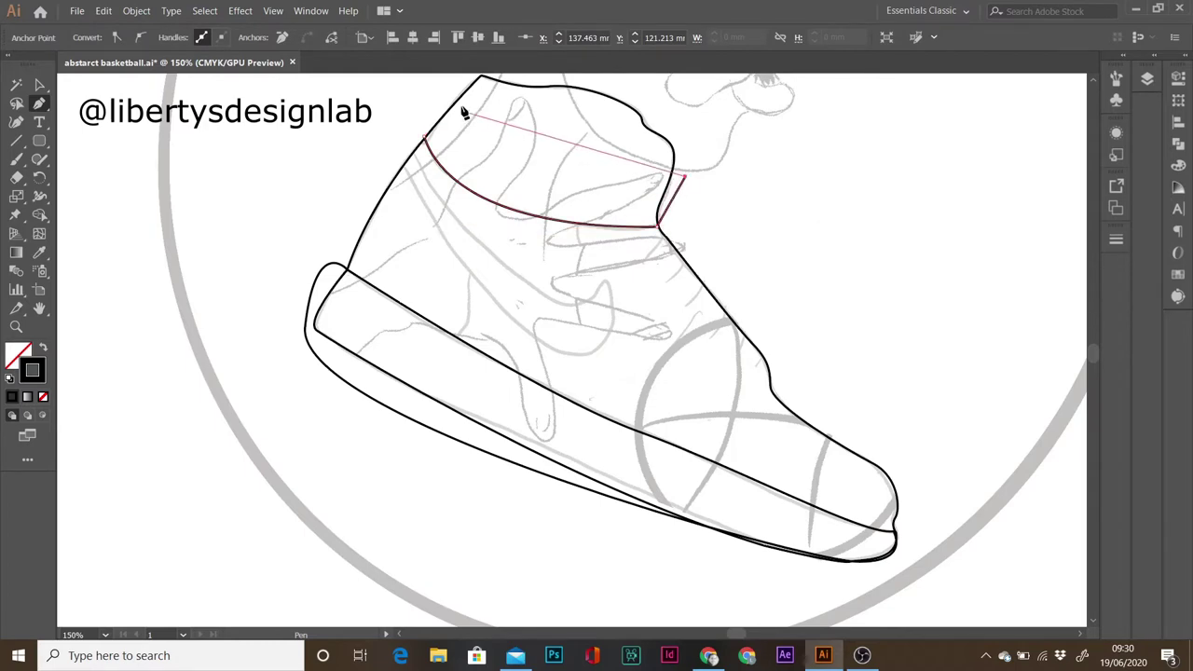
pyautogui.moveTo(447, 95); pyautogui.dragTo(457, 138)
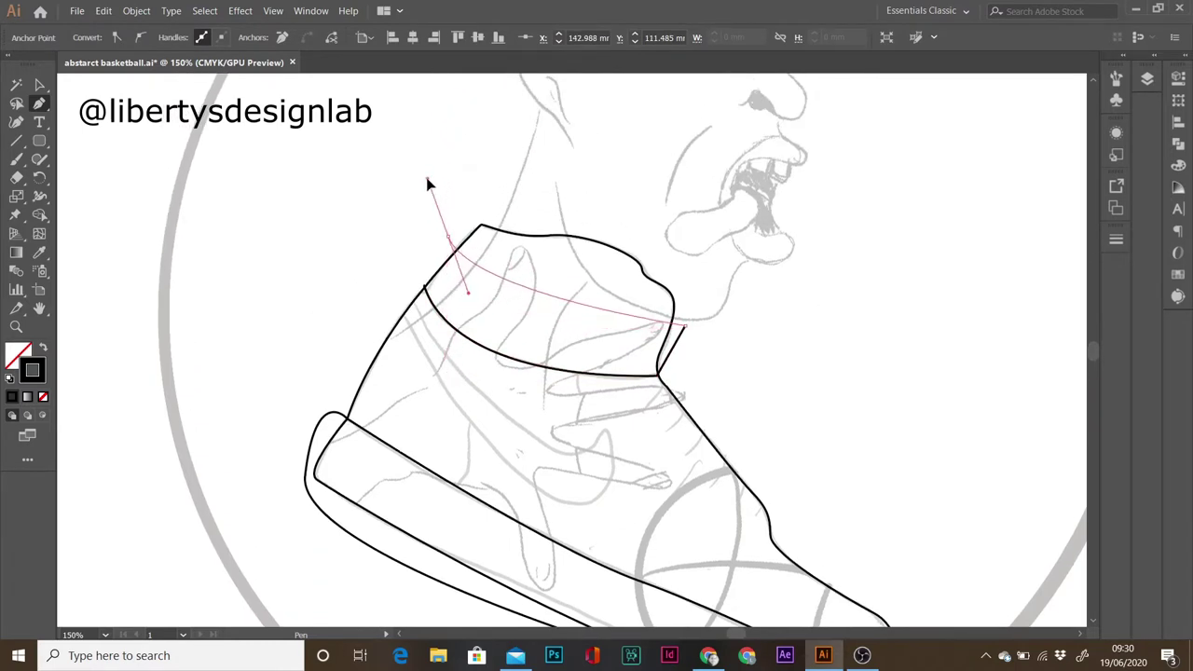
pyautogui.moveTo(425, 192); pyautogui.dragTo(424, 196)
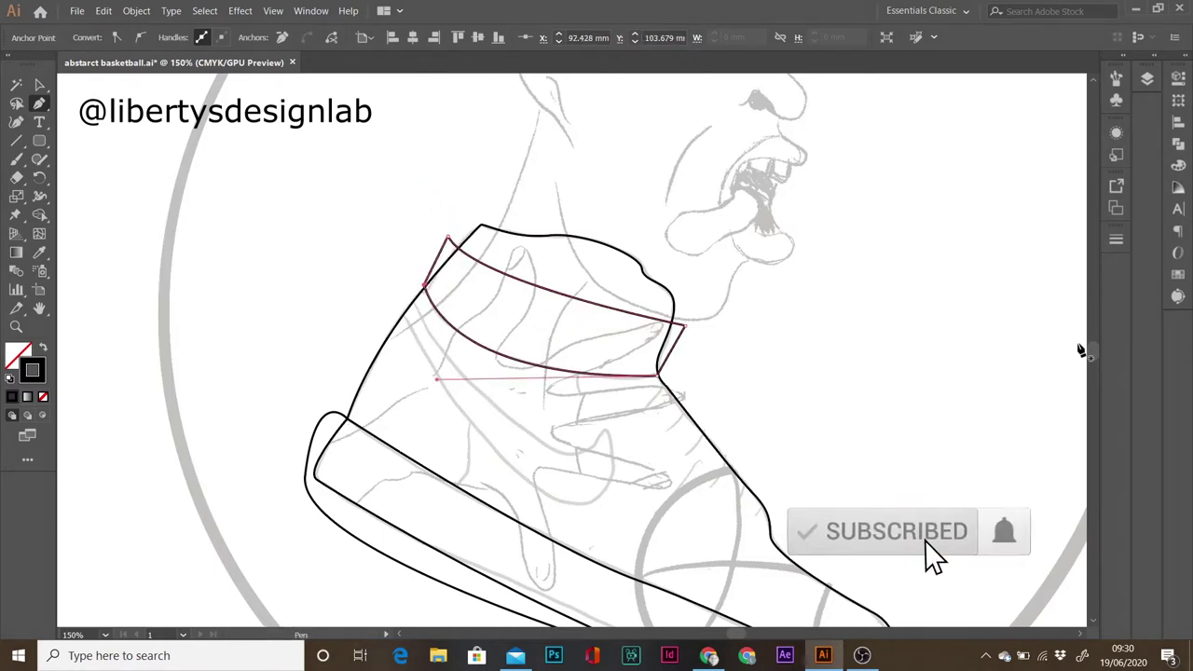
pyautogui.moveTo(1093, 349); pyautogui.dragTo(1094, 353)
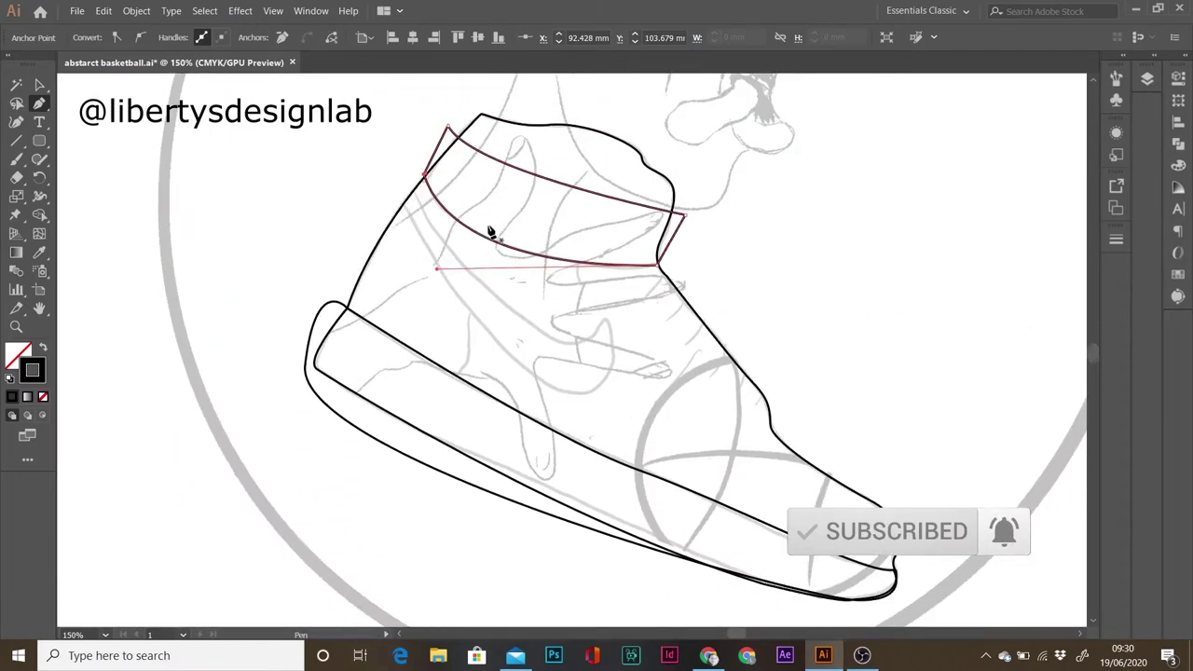
pyautogui.click(416, 190)
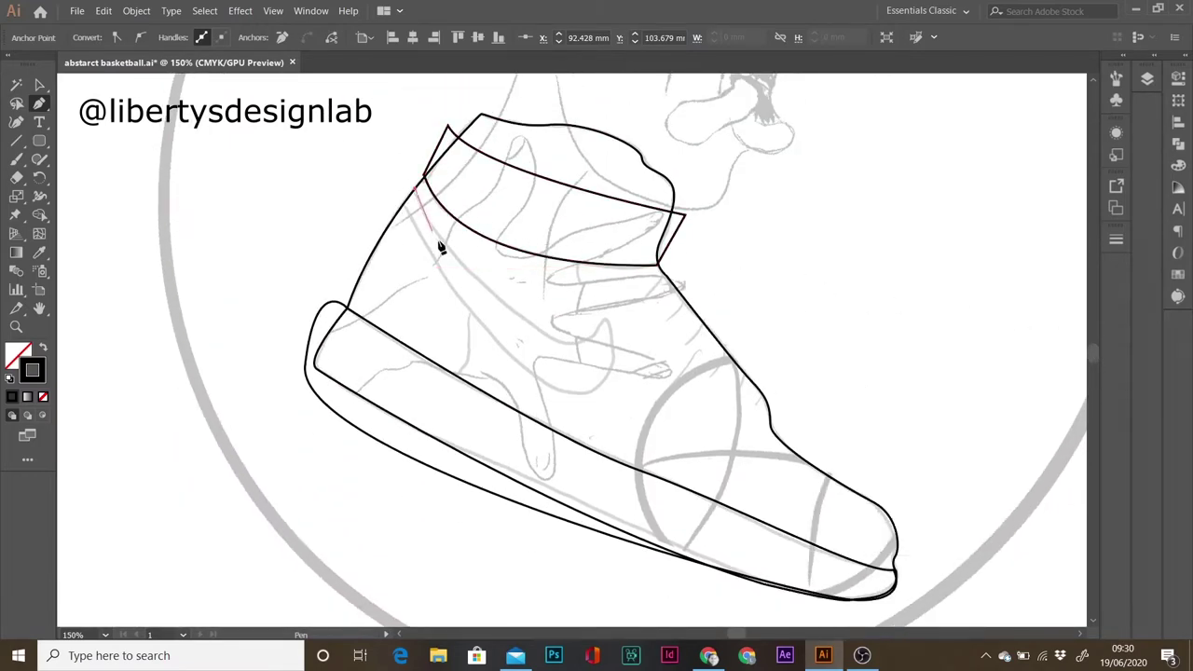
pyautogui.click(591, 345)
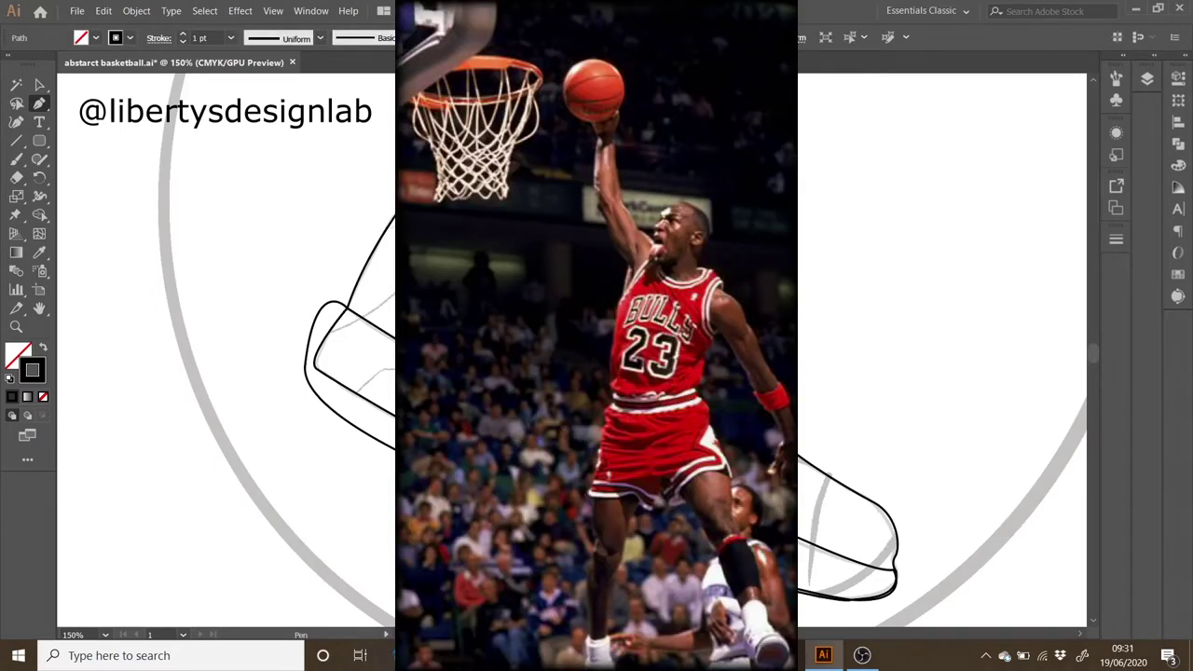
# - Switch to the Add Anchor Point tool to refine the traced face outlines
pyautogui.press('+')
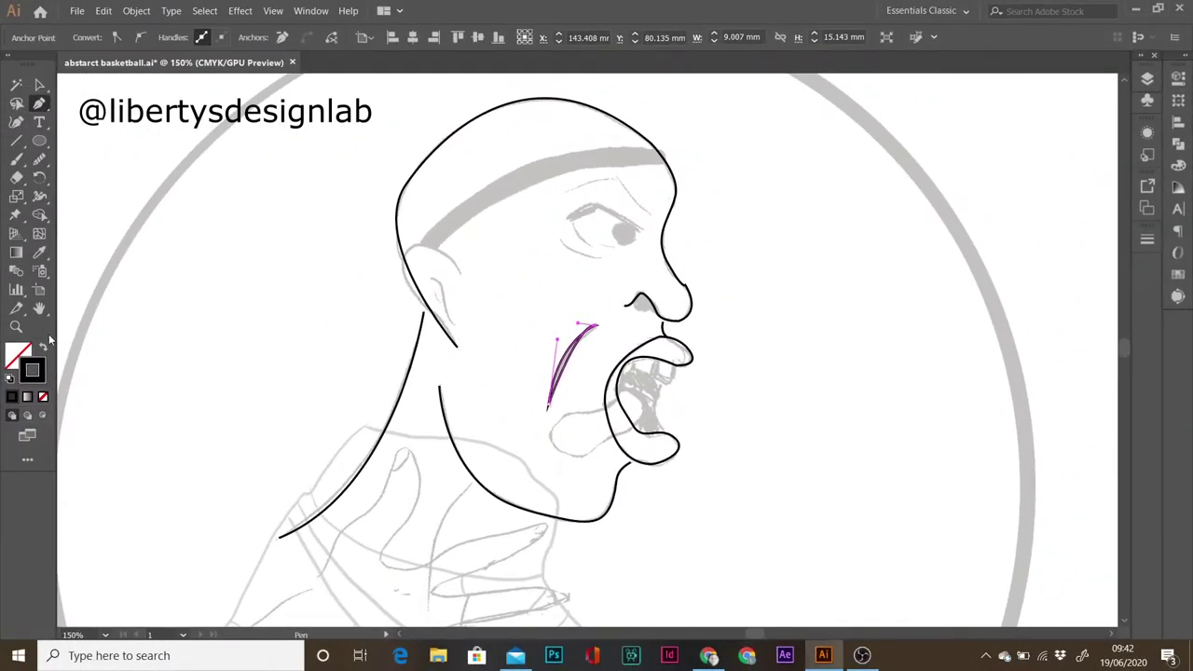
# - Fill the cheek crease solid black and close the headband shape
pyautogui.click(43, 349)
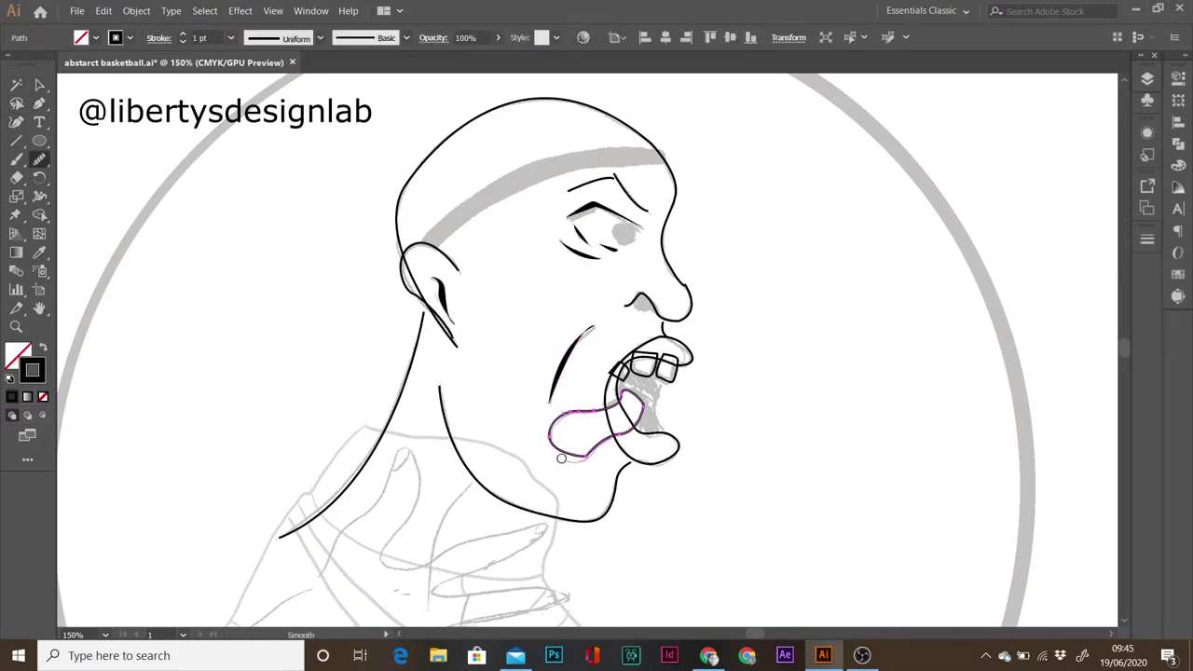
pyautogui.click(422, 244)
pyautogui.press('v')
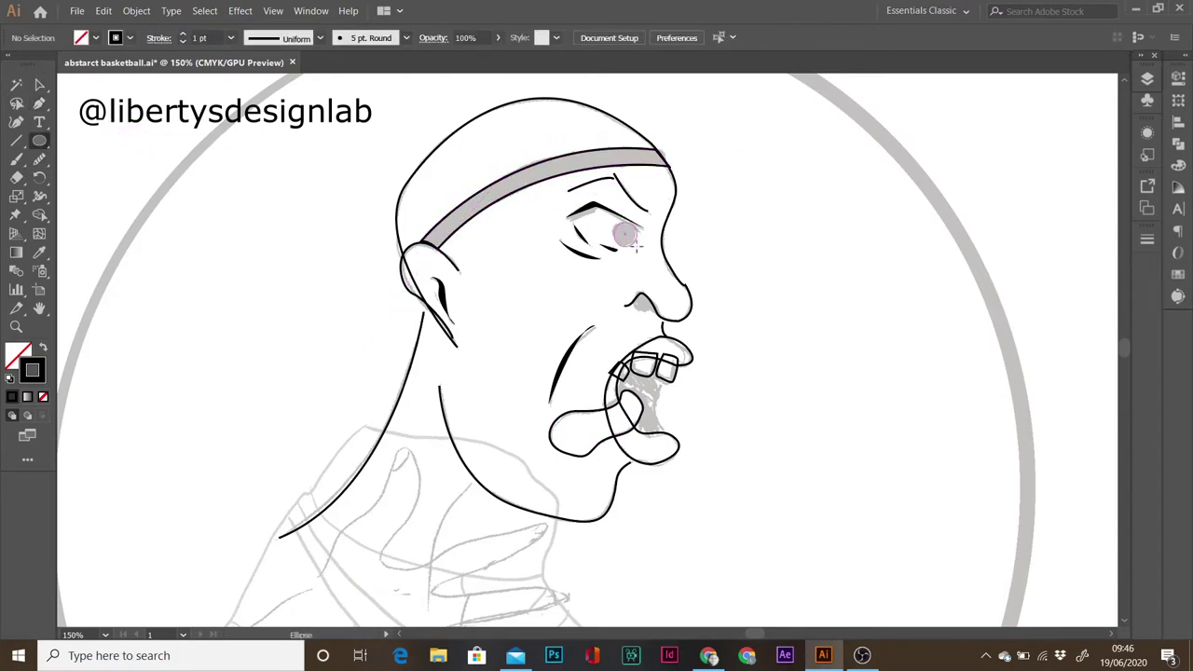
# - Extend the head outline into a closed neck shape running from the collar up the chin
pyautogui.click(40, 85)
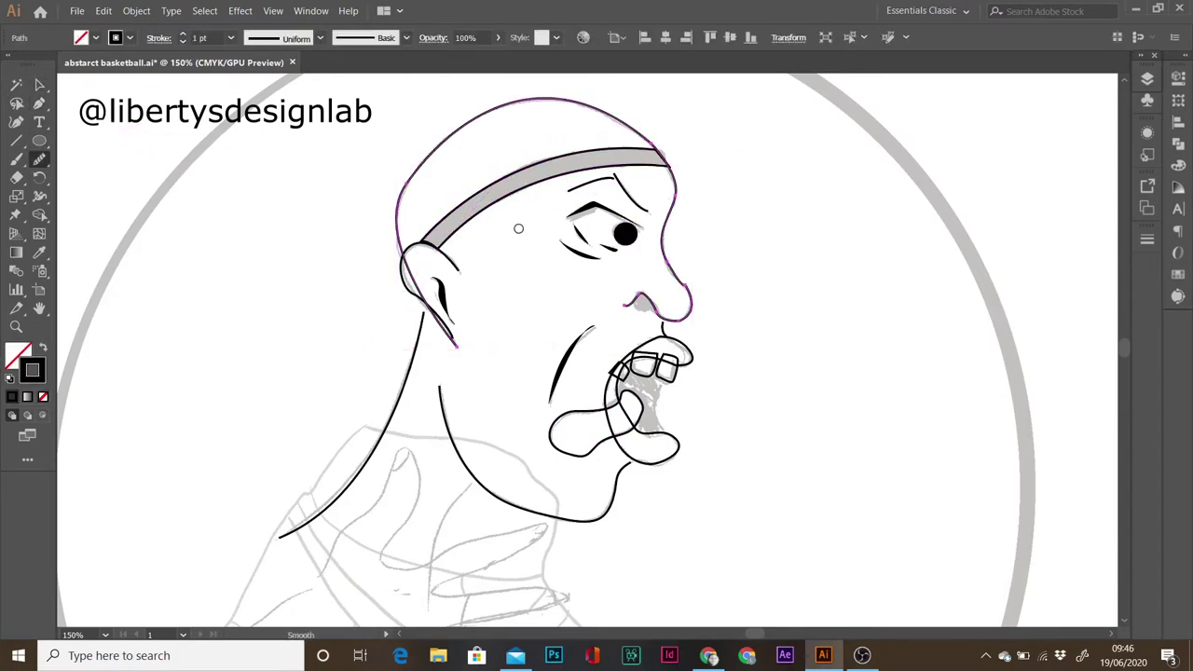
pyautogui.click(585, 173)
pyautogui.press('p')
pyautogui.moveTo(280, 539); pyautogui.dragTo(149, 580)
pyautogui.click(266, 546)
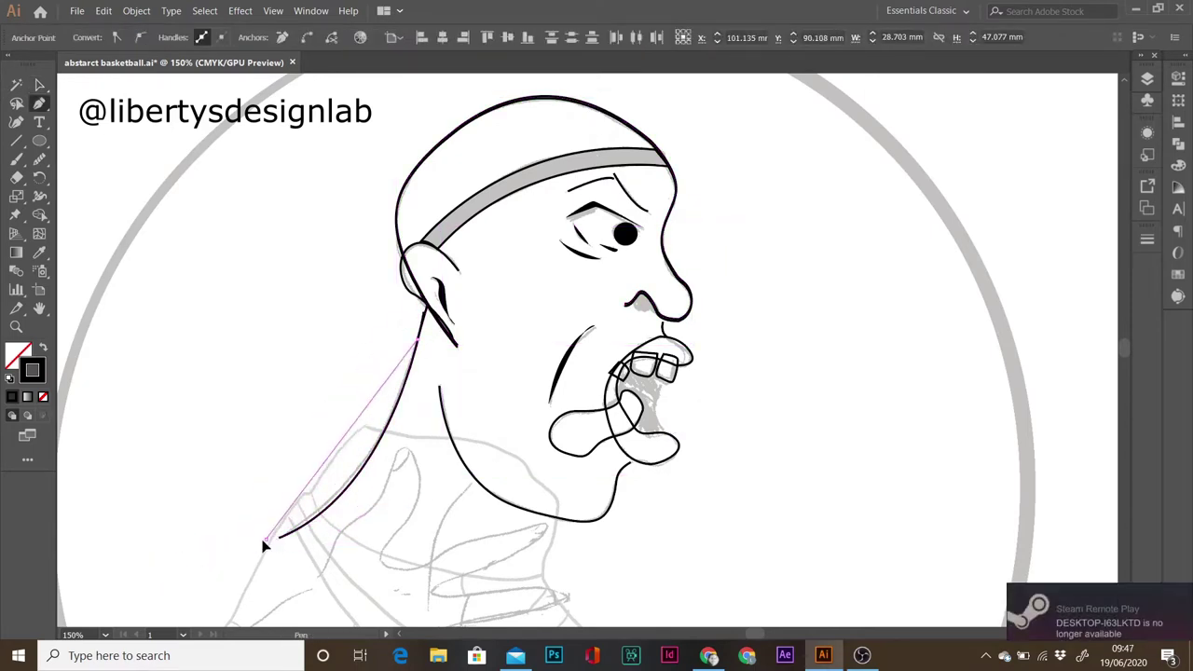
pyautogui.scroll(-2, 267, 547)
pyautogui.click(388, 526)
pyautogui.click(543, 483)
pyautogui.click(557, 454)
pyautogui.click(622, 403)
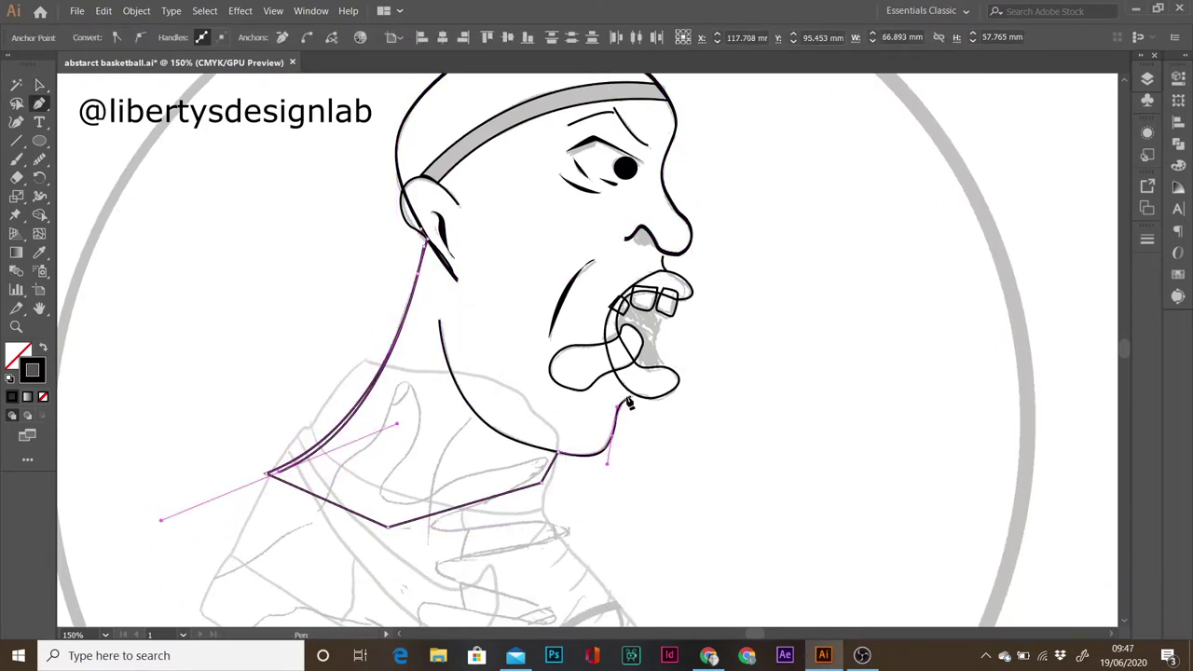
pyautogui.click(638, 297)
pyautogui.press('v')
# - Give the head and neck a black fill with no stroke, and unite the nose into the head
pyautogui.click(627, 375)
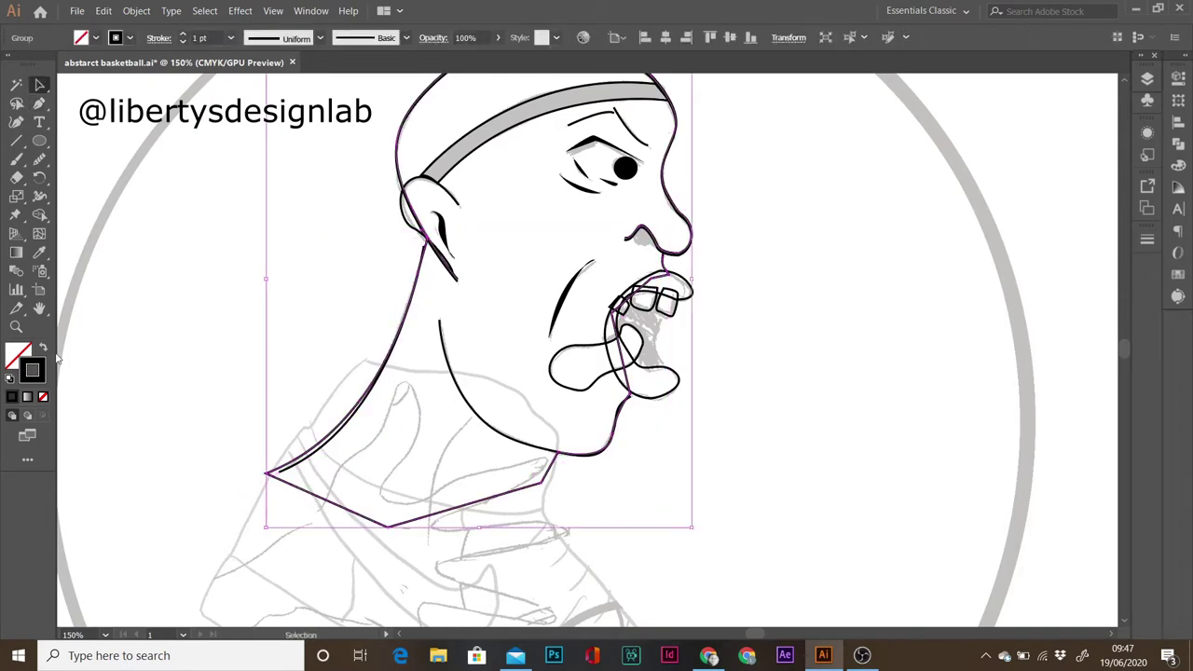
pyautogui.hotkey('shift', 'x')
pyautogui.click(597, 273)
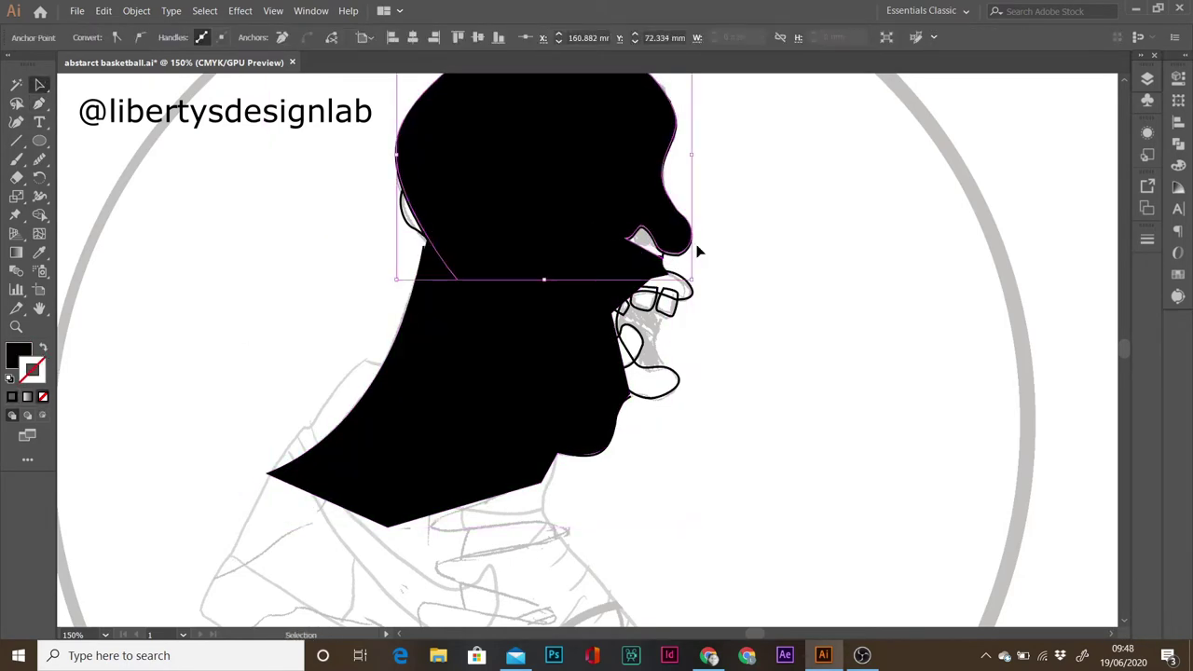
pyautogui.moveTo(699, 222); pyautogui.dragTo(623, 253)
pyautogui.keyDown('shift'); pyautogui.click(554, 267); pyautogui.keyUp('shift')
pyautogui.click(1179, 144)
pyautogui.click(998, 113)
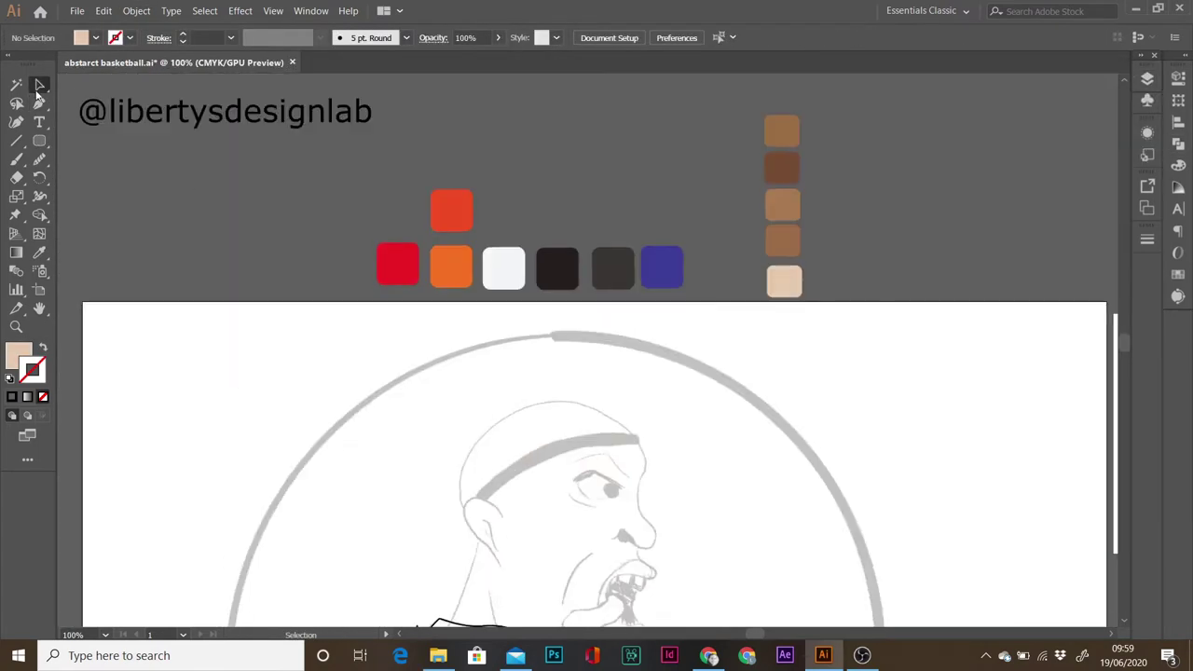
# - Show the Layers panel and view the whole artboard
pyautogui.press('F7')
pyautogui.press('a')
pyautogui.press('F7')
pyautogui.press('F7')
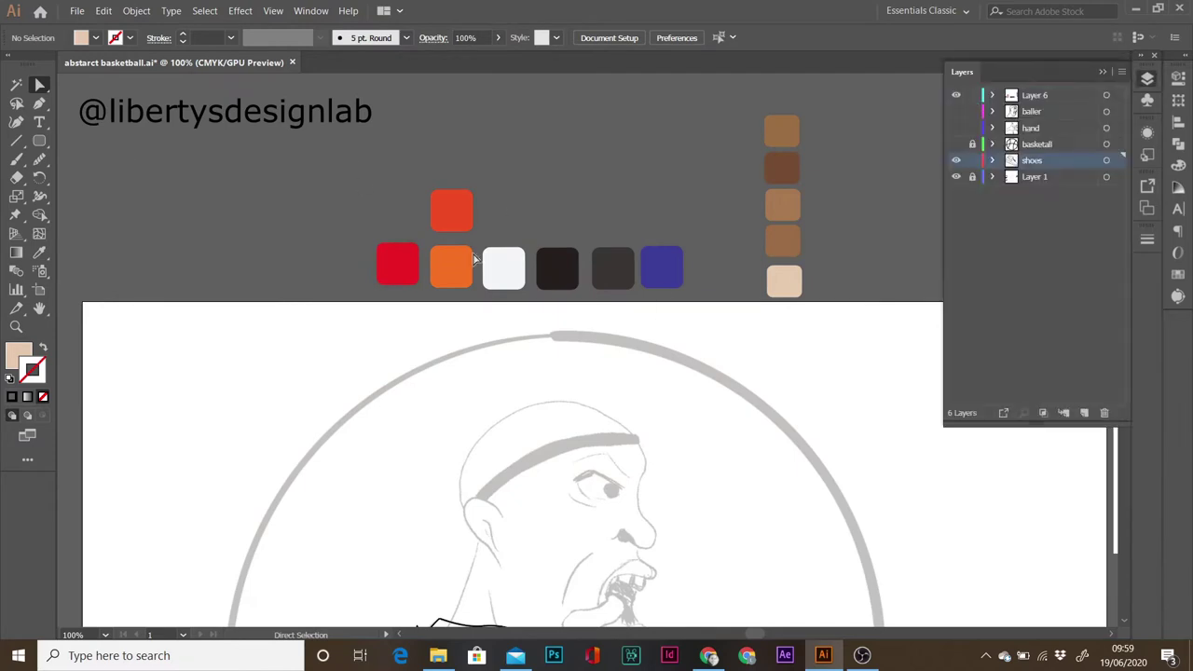
# - Fill the shoelaces and swoosh black with the Eyedropper
pyautogui.moveTo(475, 259); pyautogui.dragTo(909, 479)
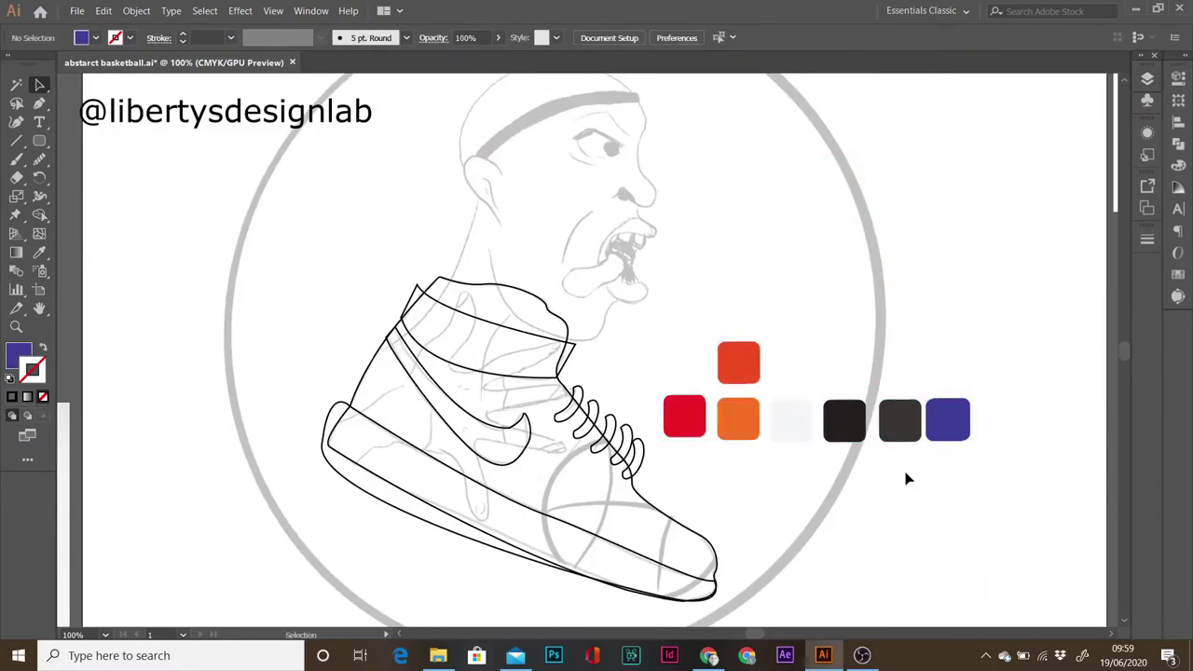
pyautogui.click(588, 407)
pyautogui.press('i')
pyautogui.click(844, 420)
pyautogui.keyDown('ctrl'); pyautogui.click(504, 429); pyautogui.keyUp('ctrl')
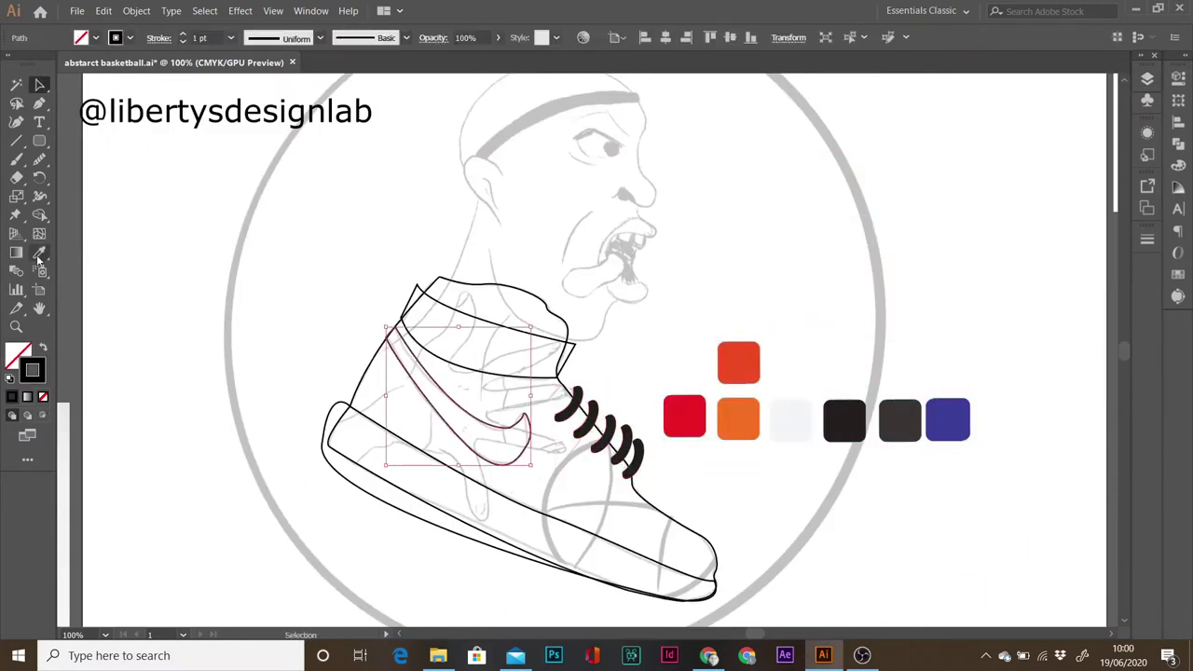
pyautogui.click(844, 419)
# - Adjust the red sole's fill and stroke, and fill the midsole with the white swatch
pyautogui.click(95, 38)
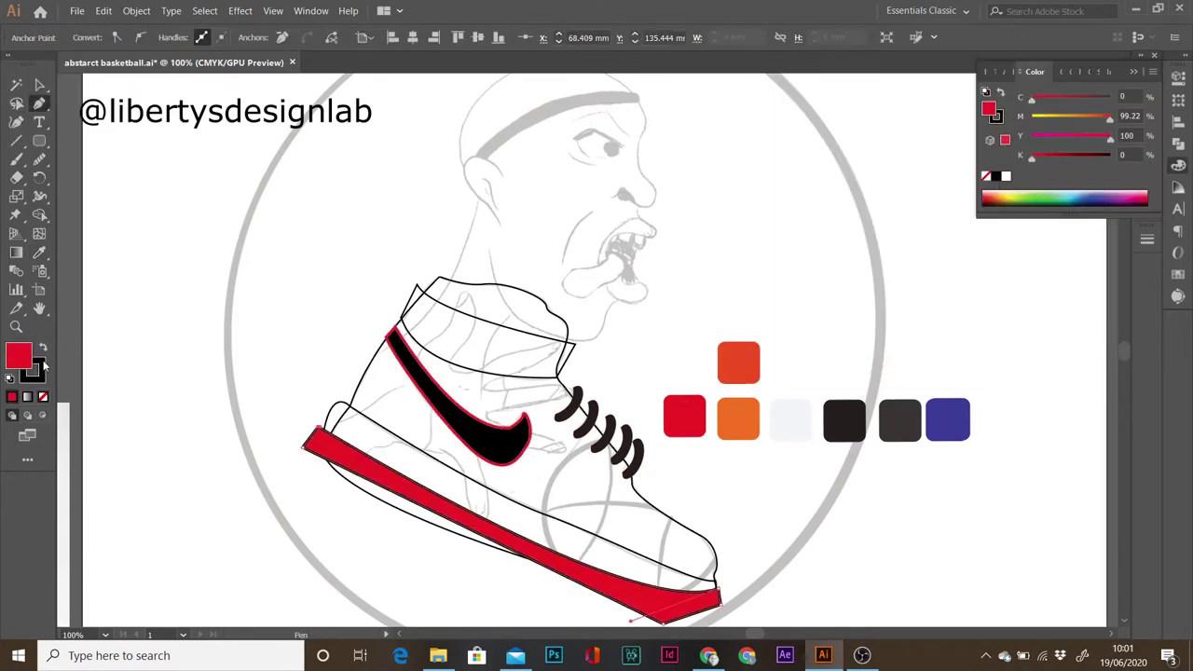
pyautogui.click(38, 377)
pyautogui.click(39, 85)
pyautogui.click(513, 522)
pyautogui.click(1148, 239)
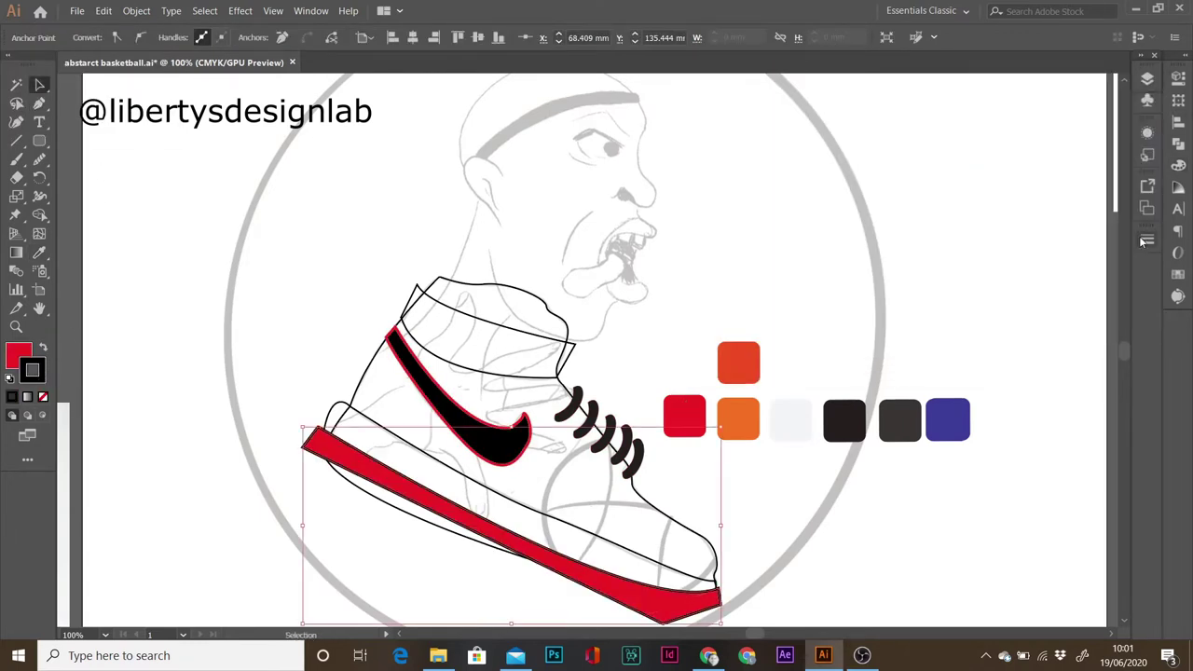
pyautogui.click(333, 413)
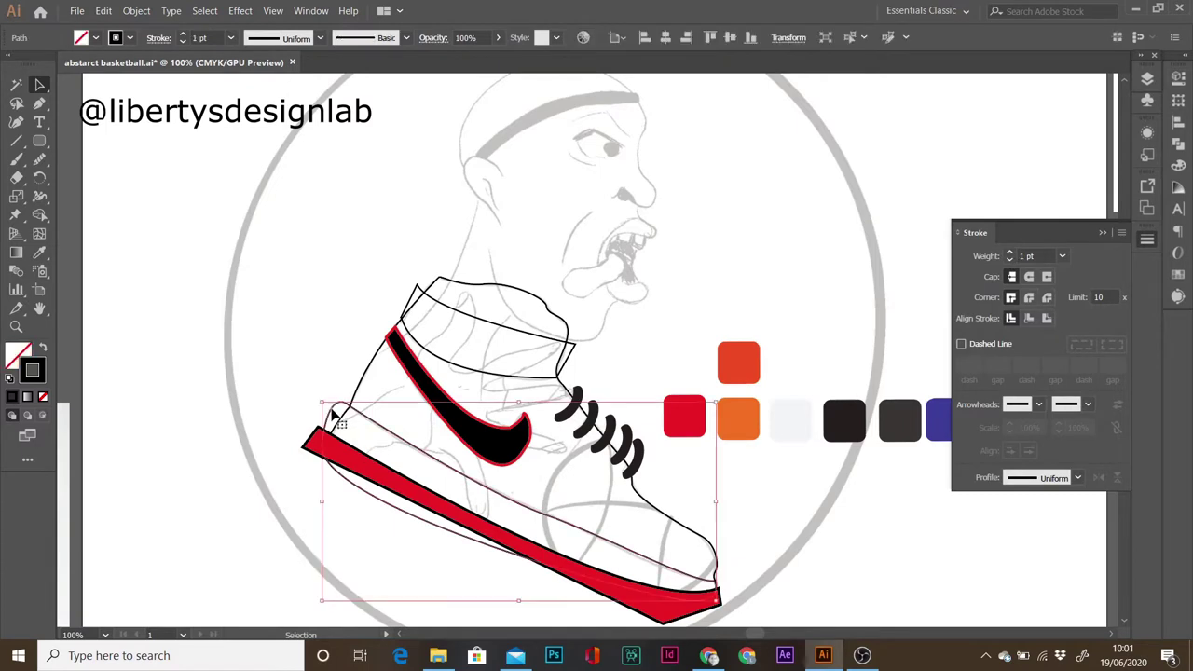
pyautogui.press('i')
pyautogui.click(792, 419)
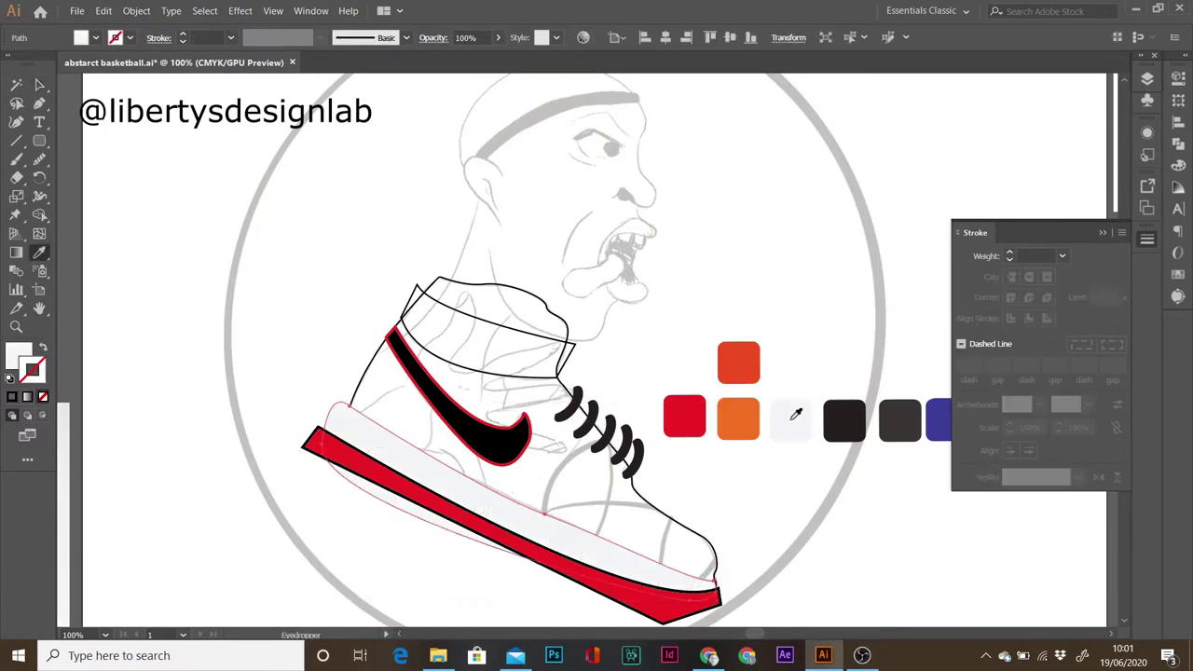
# - Fill the shoe's upper with the dark grey swatch
pyautogui.click(40, 85)
pyautogui.click(366, 382)
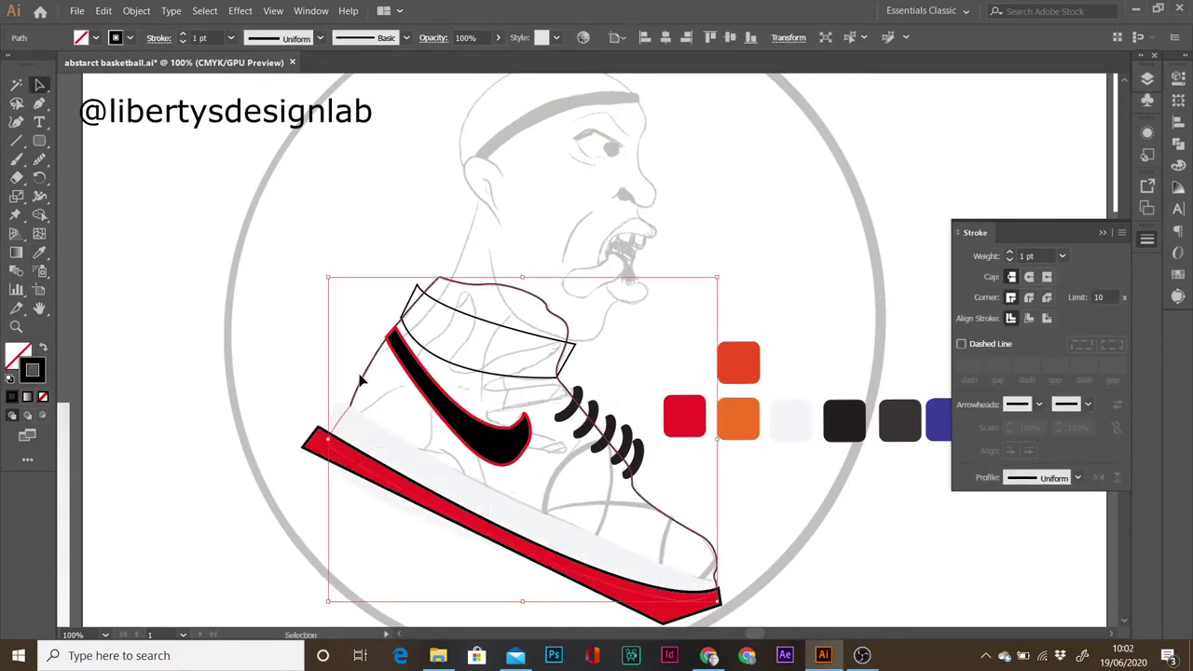
pyautogui.press('i')
pyautogui.click(902, 427)
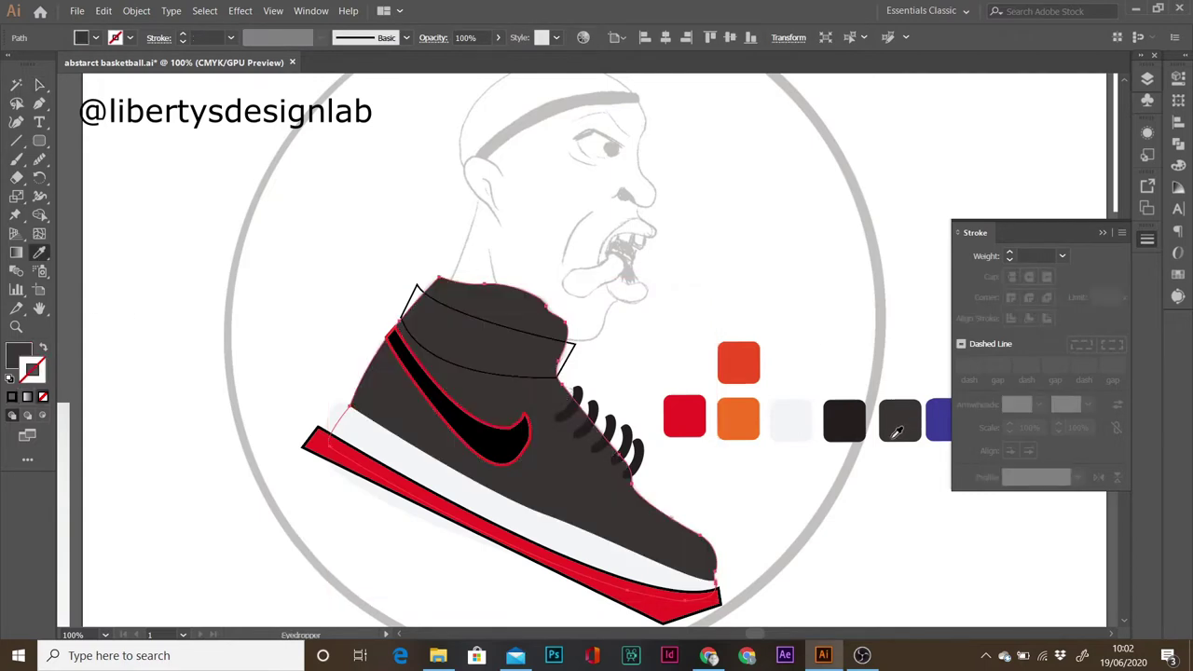
# - Make the collar band a 2 pt whitish outline with no fill
pyautogui.click(40, 85)
pyautogui.click(466, 326)
pyautogui.press('i')
pyautogui.click(296, 388)
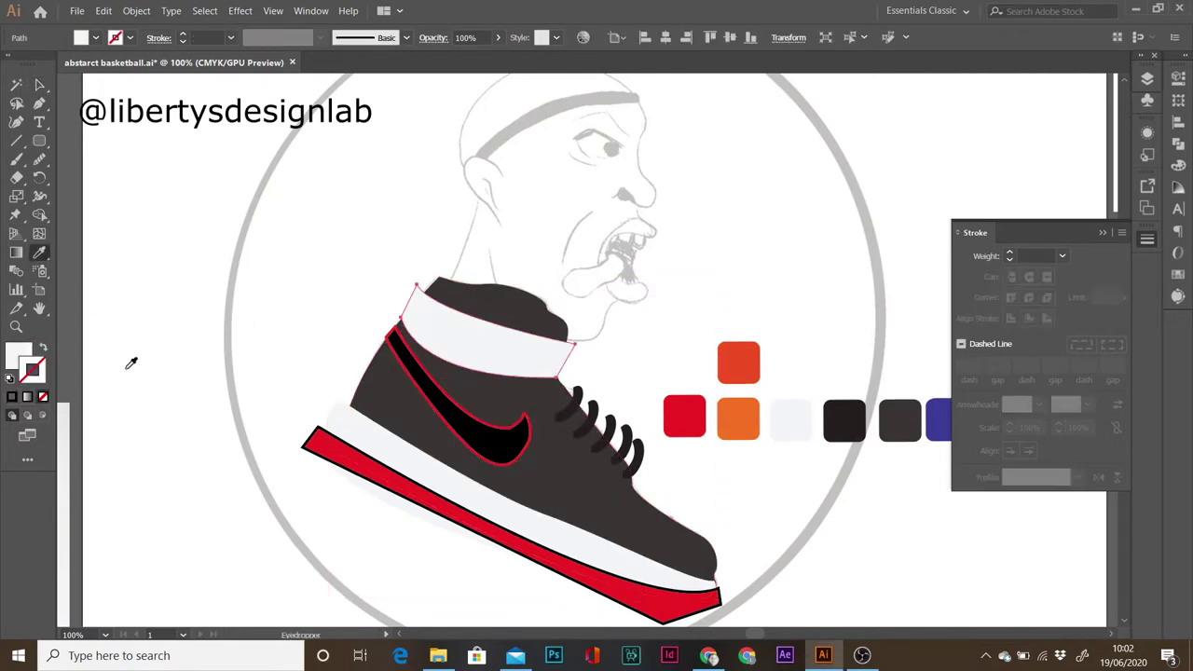
pyautogui.click(690, 416)
pyautogui.click(763, 392)
pyautogui.click(795, 419)
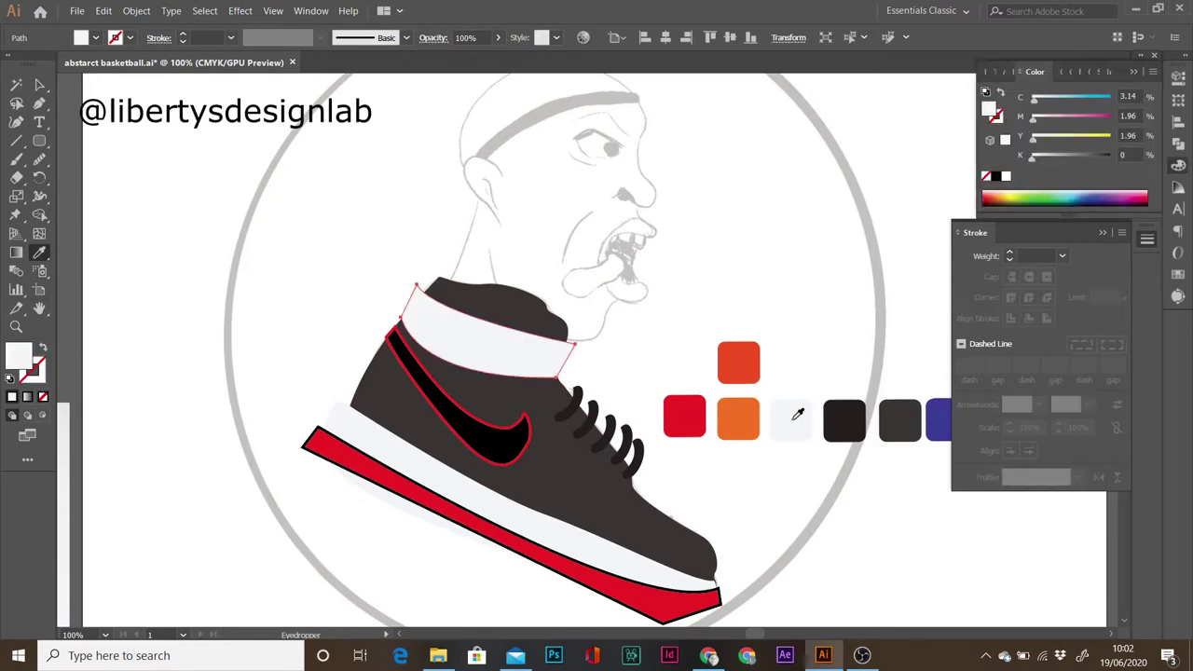
pyautogui.click(43, 350)
pyautogui.click(185, 35)
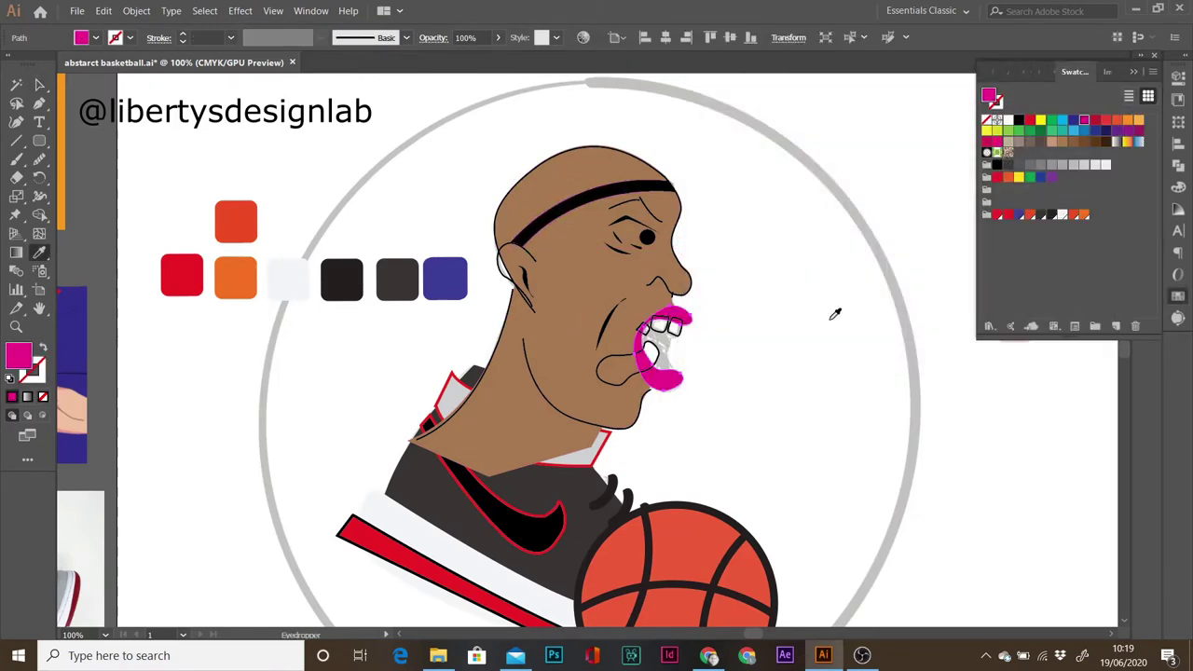
# - Confirm the lips' fill change from magenta to a light tan skin tone
pyautogui.click(1062, 137)
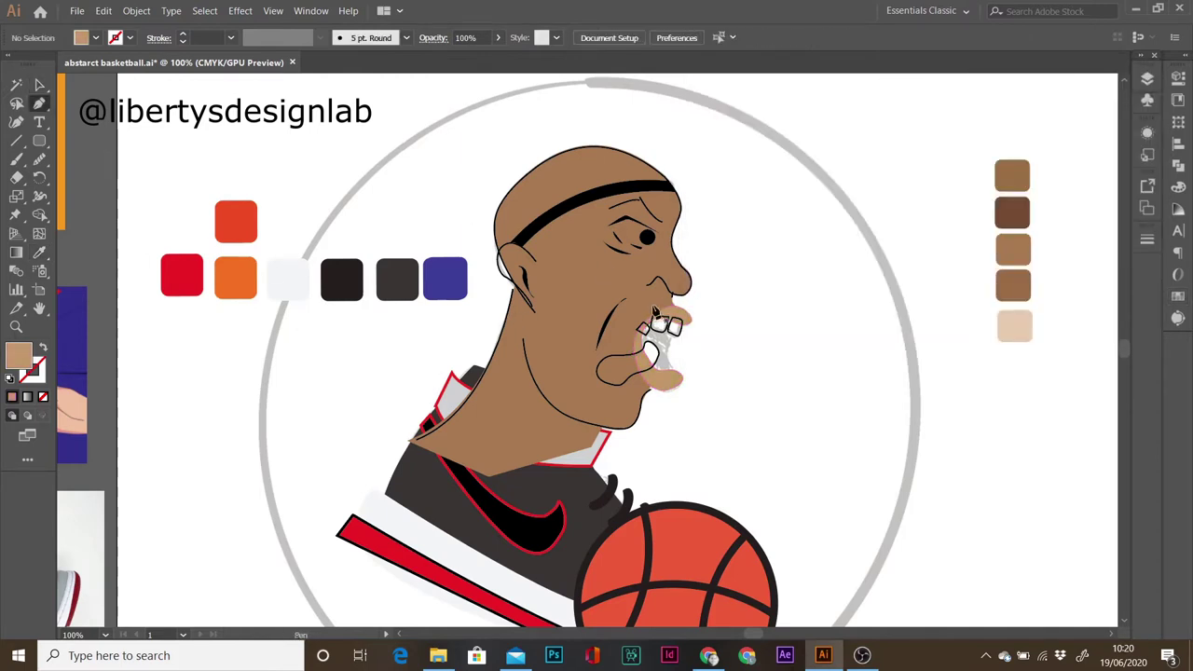
# - Fill the lips with a skin-tone brown and enlarge the mouth group up and right
pyautogui.click(681, 309)
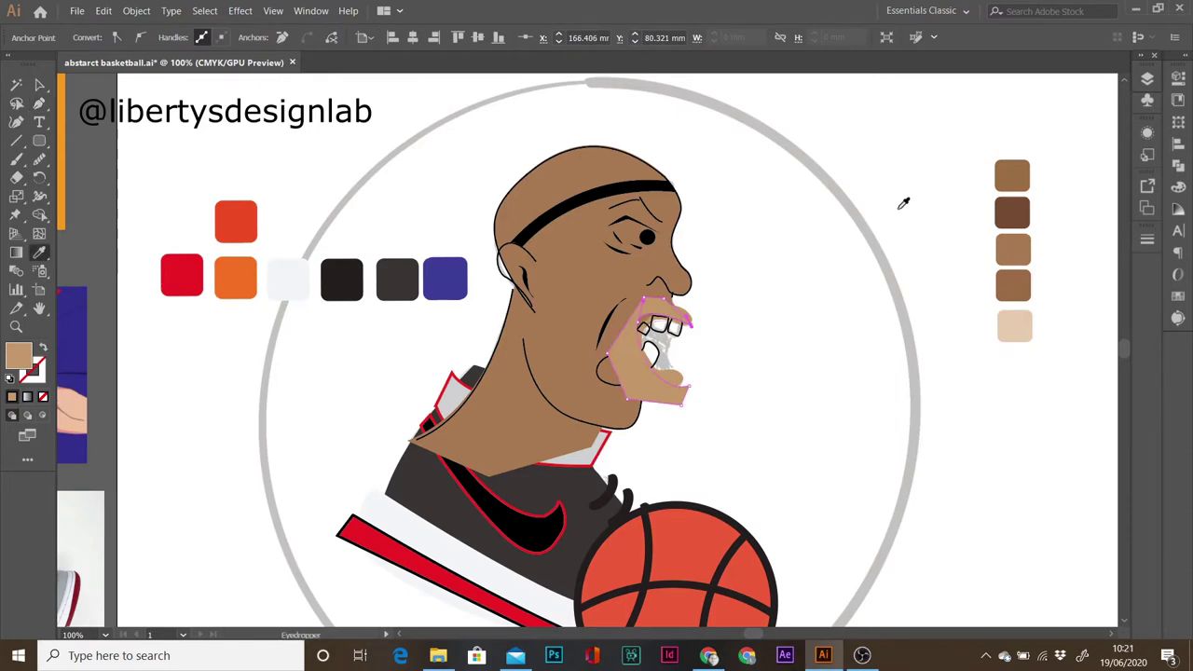
pyautogui.click(1012, 284)
pyautogui.press('v')
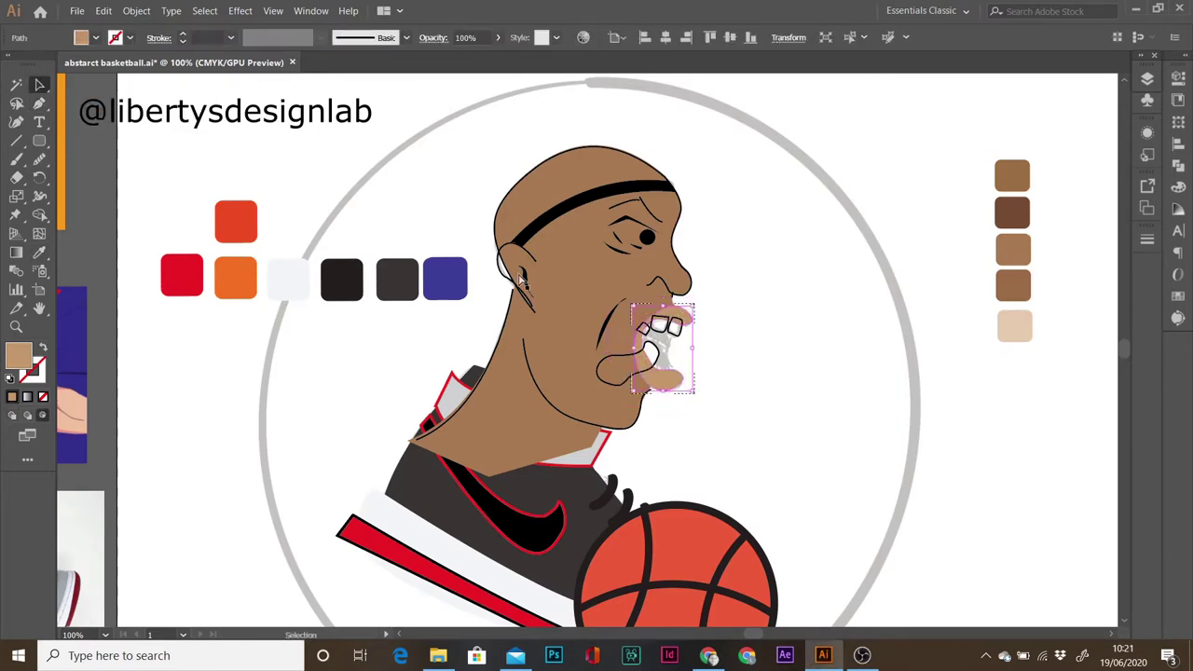
pyautogui.click(695, 283)
pyautogui.moveTo(693, 300); pyautogui.dragTo(708, 292)
# - Enter the mouth group, zoom in, and add an anchor to the lower lip outline
pyautogui.doubleClick(639, 354)
pyautogui.hotkey('ctrl', '+')
pyautogui.hotkey('ctrl', '+')
pyautogui.hotkey('ctrl', '+')
pyautogui.press('a')
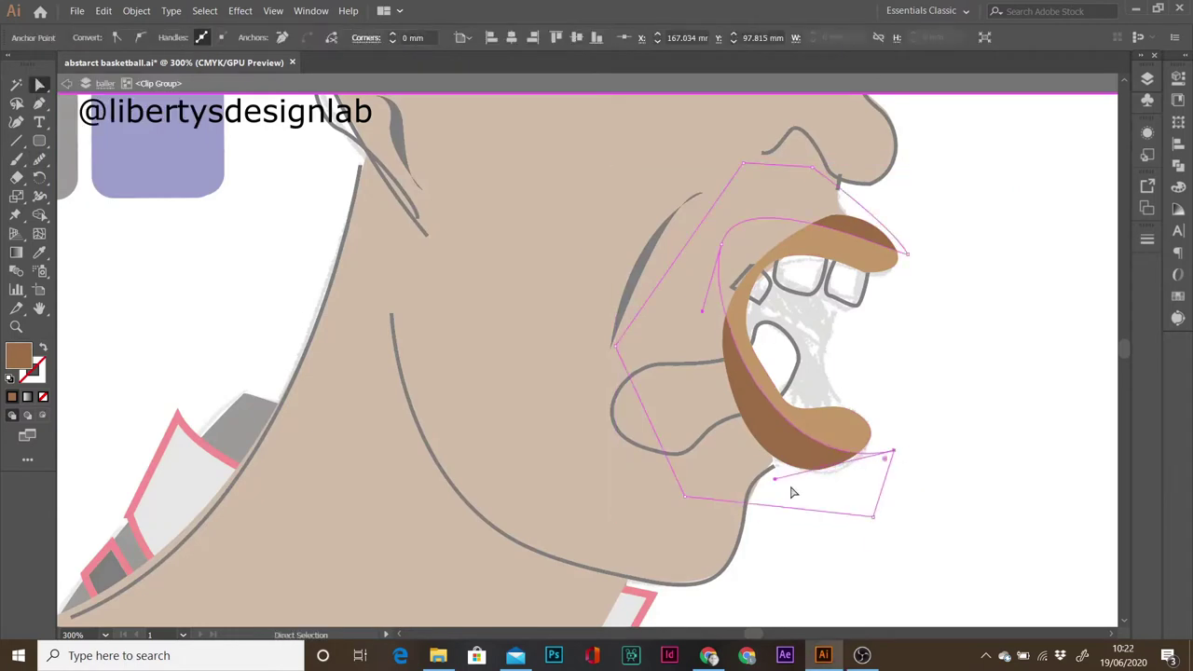
pyautogui.press('p')
pyautogui.click(862, 439)
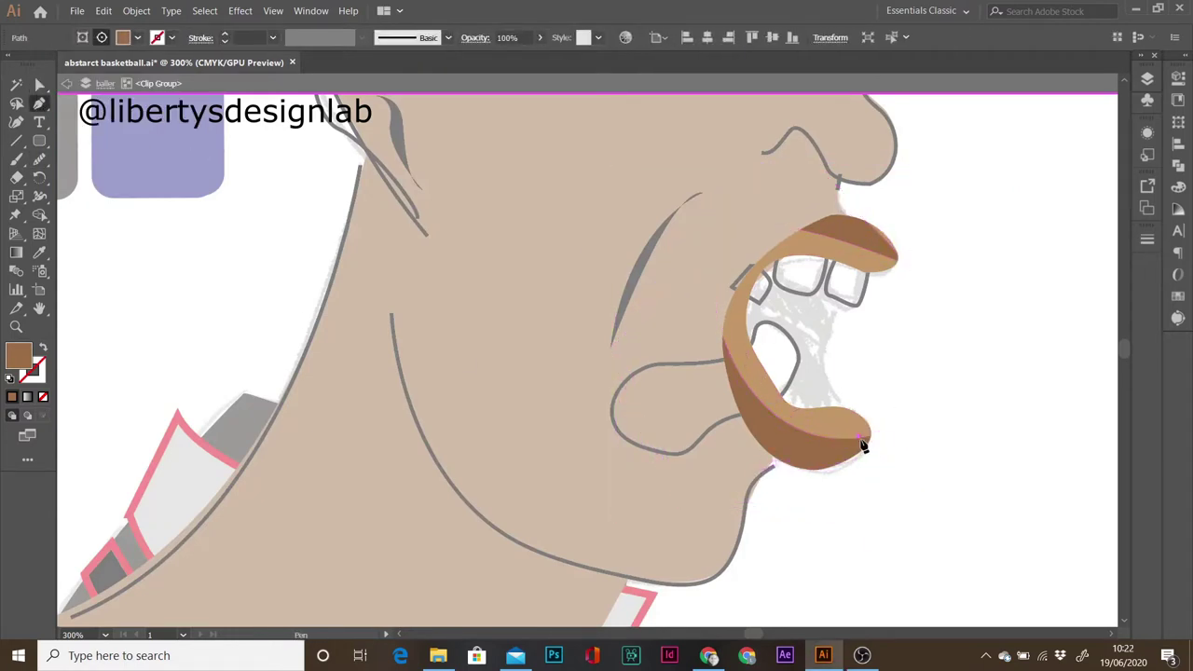
pyautogui.press('a')
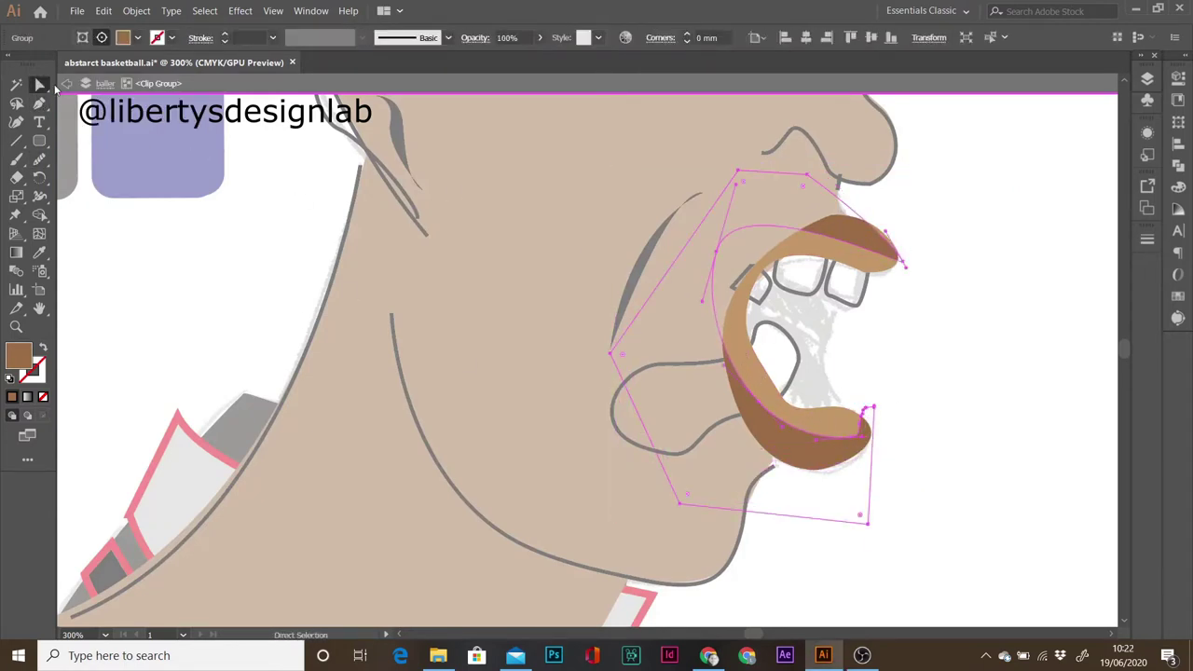
# - Bend the mouth's clipping curve along the inner lip edge, then exit the group
pyautogui.click(903, 264)
pyautogui.moveTo(740, 258); pyautogui.dragTo(736, 331)
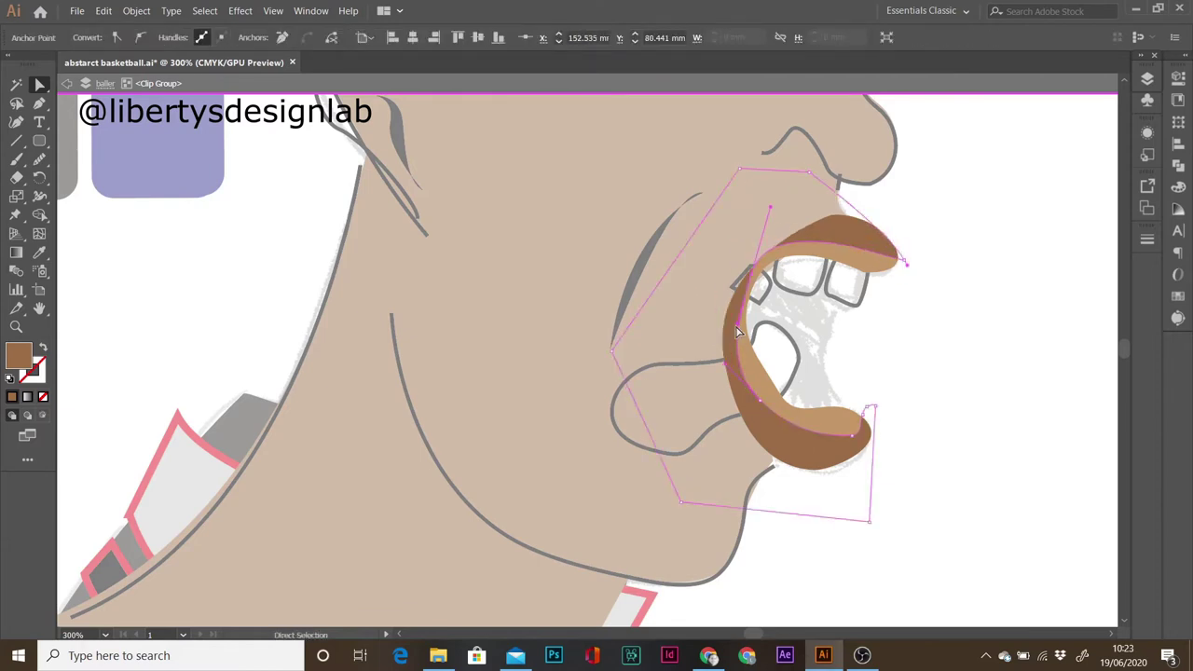
pyautogui.hotkey('ctrl', 'shift', 'a')
pyautogui.press('p')
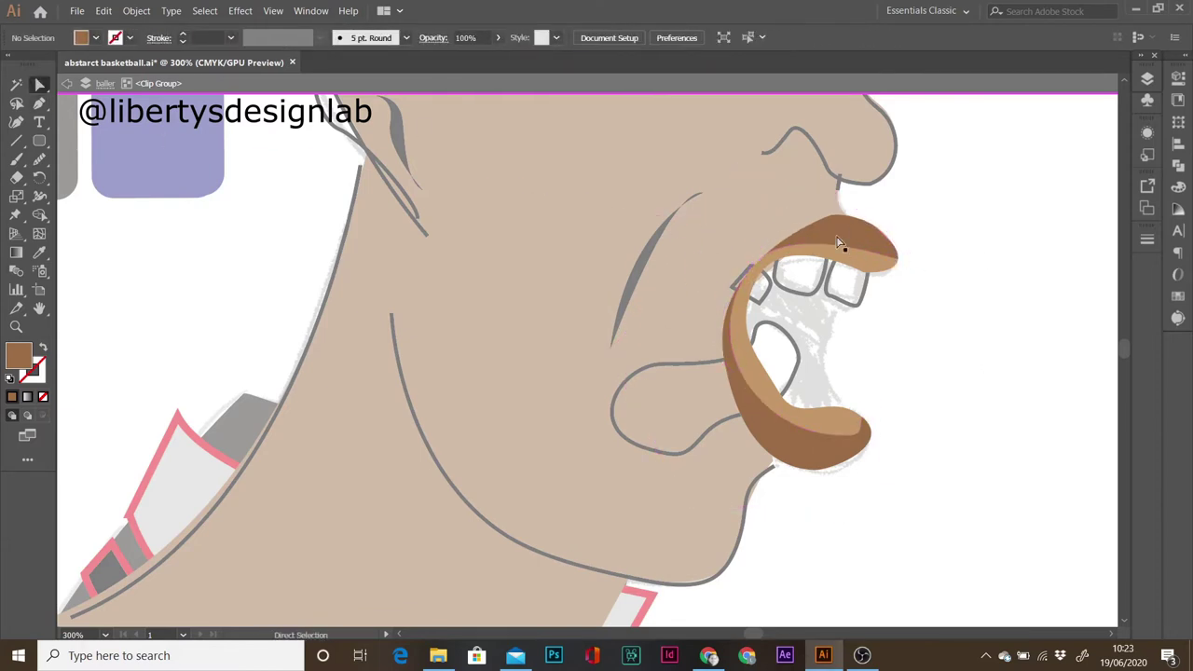
pyautogui.click(40, 85)
pyautogui.click(901, 260)
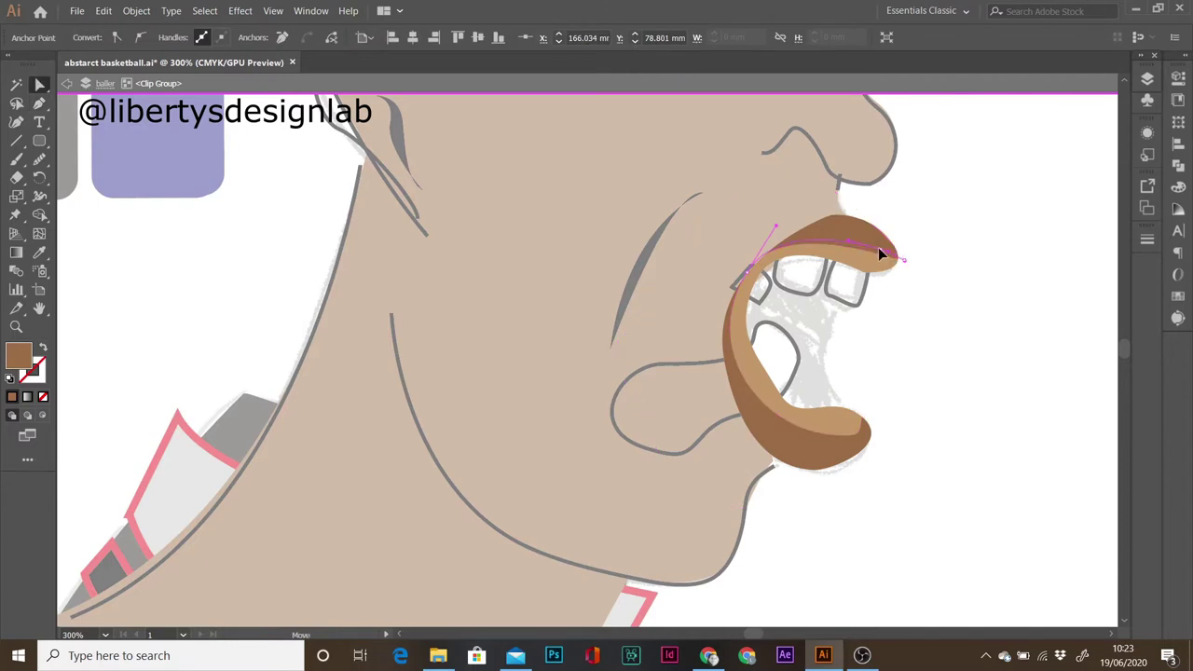
pyautogui.click(897, 260)
pyautogui.click(733, 326)
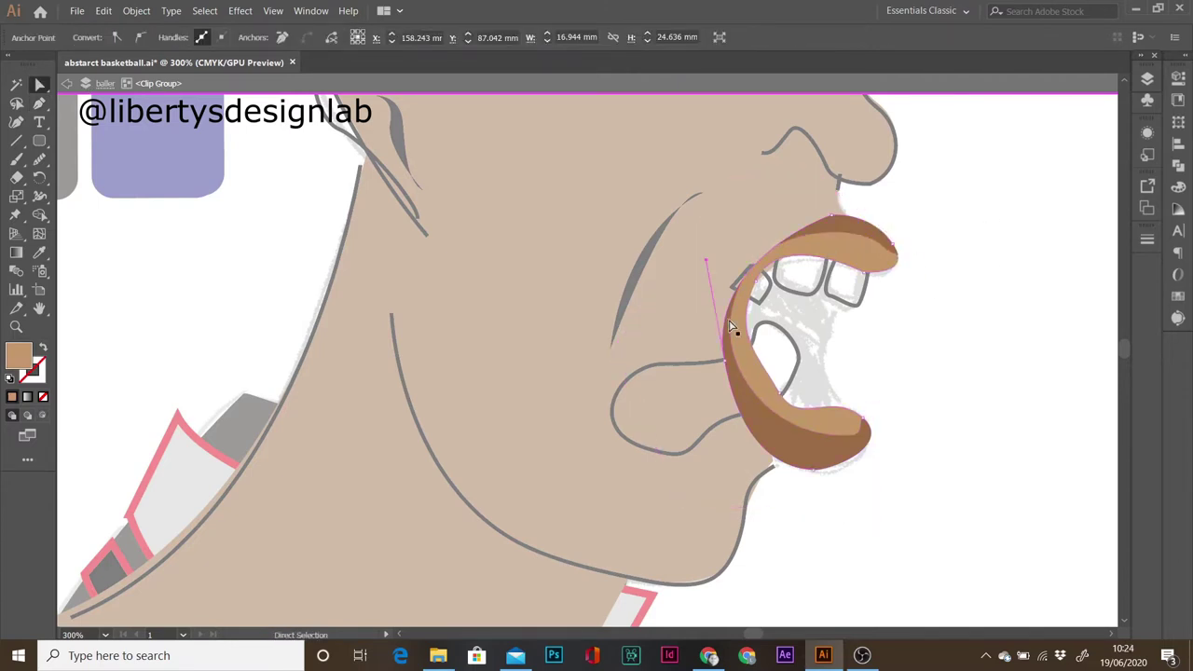
pyautogui.press('Escape')
# - Fill the teeth white
pyautogui.click(40, 84)
pyautogui.click(891, 265)
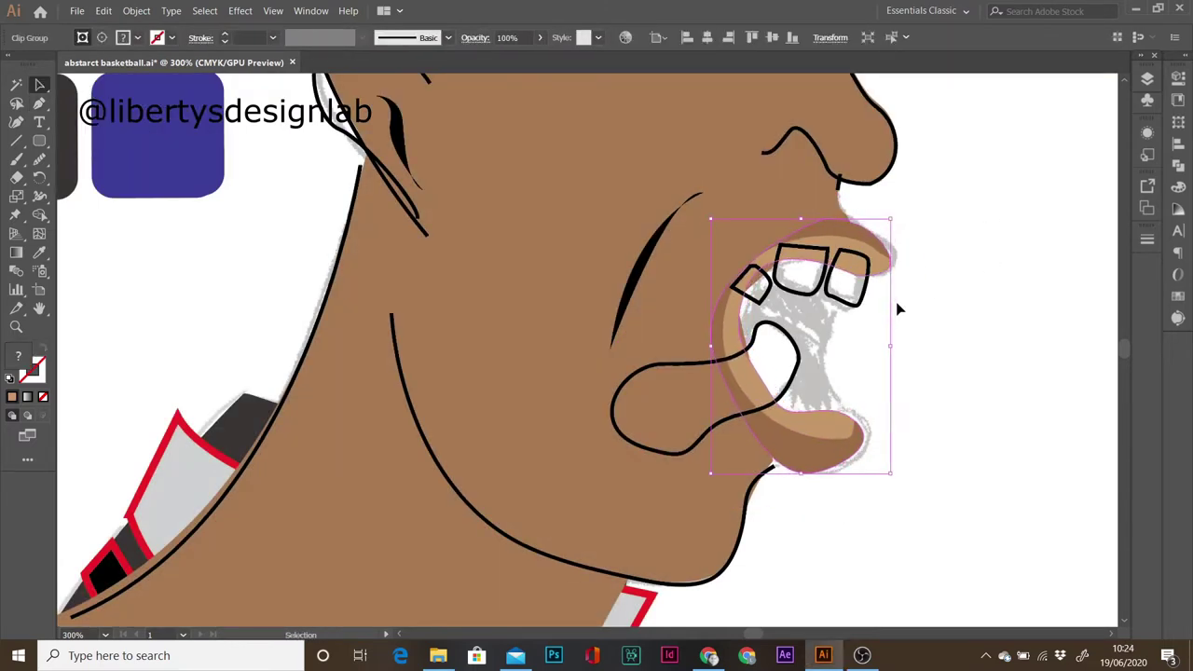
pyautogui.click(809, 297)
pyautogui.doubleClick(17, 354)
pyautogui.click(1063, 136)
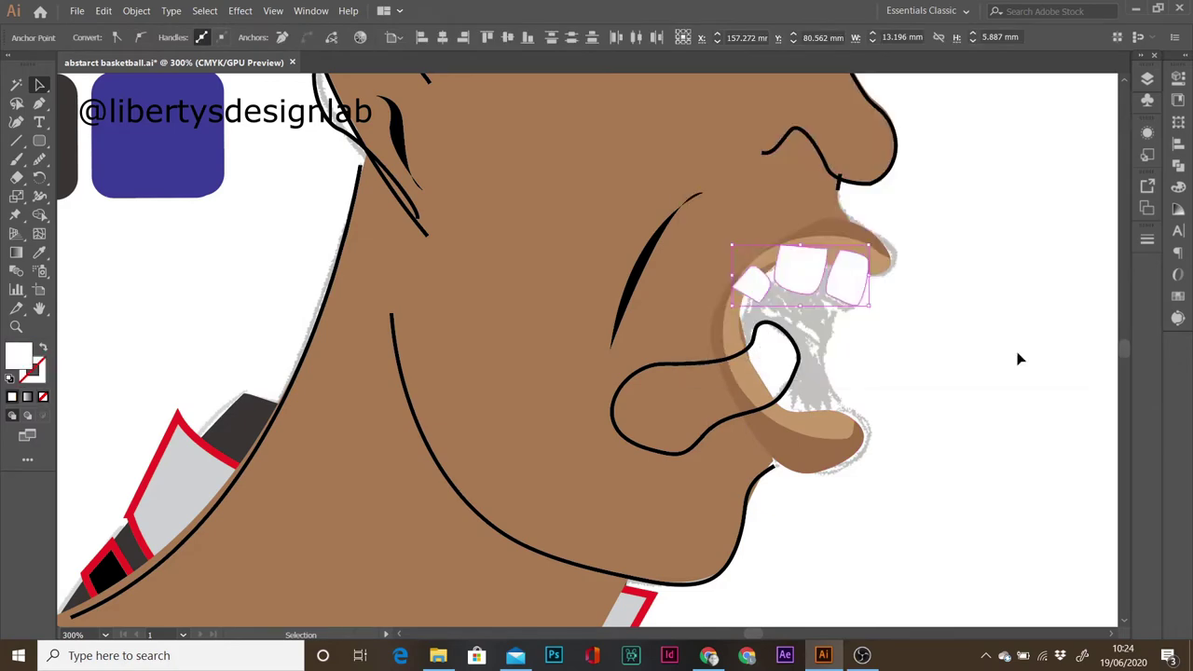
pyautogui.click(653, 367)
# - Fill the tongue with a dark red colour
pyautogui.click(1148, 98)
pyautogui.click(1084, 120)
pyautogui.doubleClick(991, 110)
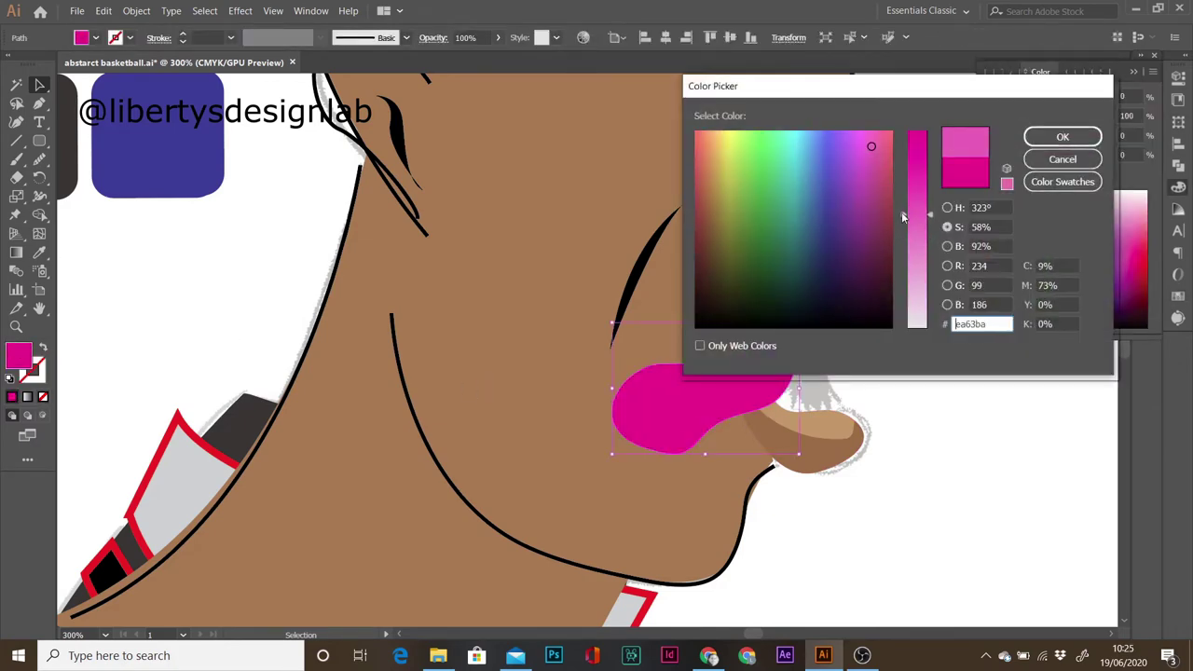
pyautogui.press('Return')
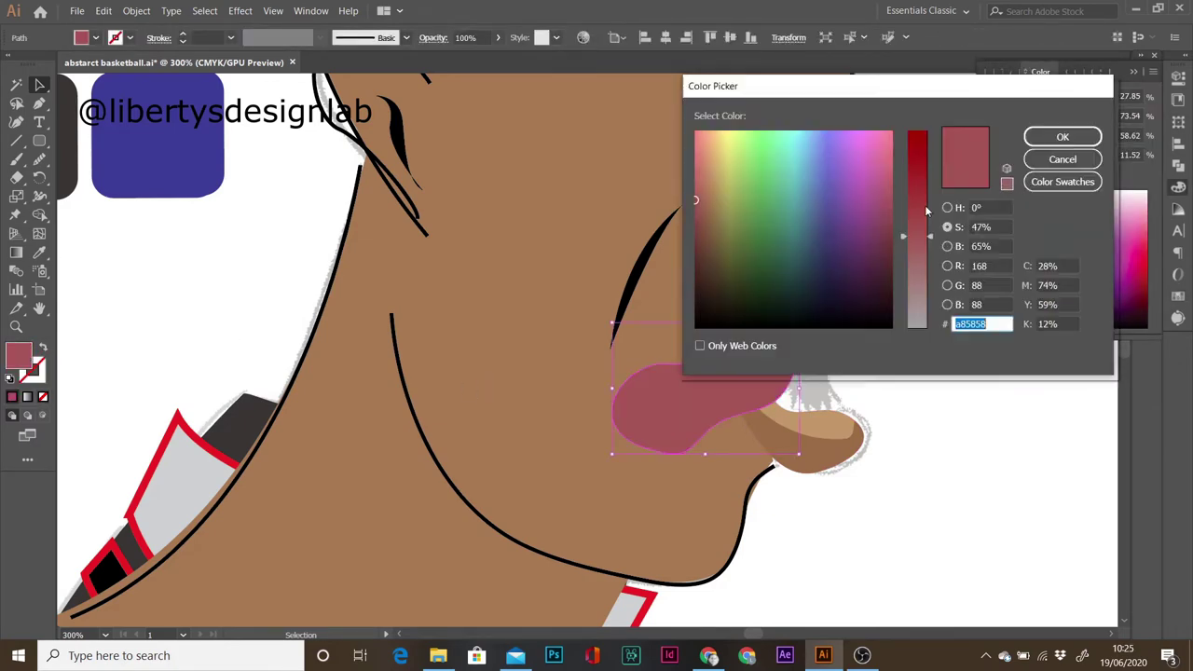
# - Draw a black mouth interior and send it behind the teeth and tongue
pyautogui.press('l')
pyautogui.moveTo(777, 241); pyautogui.dragTo(813, 410)
pyautogui.click(860, 270)
pyautogui.moveTo(844, 455); pyautogui.dragTo(783, 447)
pyautogui.moveTo(731, 308); pyautogui.dragTo(746, 261)
pyautogui.click(860, 239)
pyautogui.press('i')
pyautogui.click(652, 261)
pyautogui.hotkey('ctrl', '[')
# - Send the teeth one level back so they tuck behind the upper lip
pyautogui.click(709, 410)
pyautogui.click(844, 270)
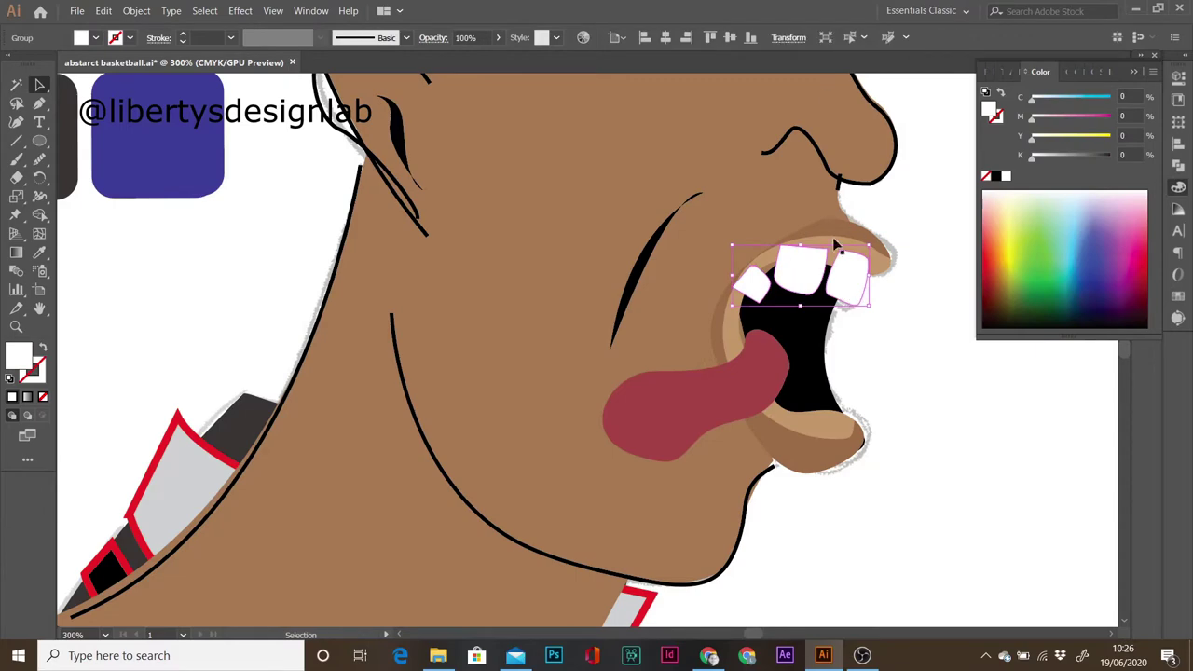
pyautogui.press('v')
pyautogui.click(136, 10)
pyautogui.moveTo(156, 43)
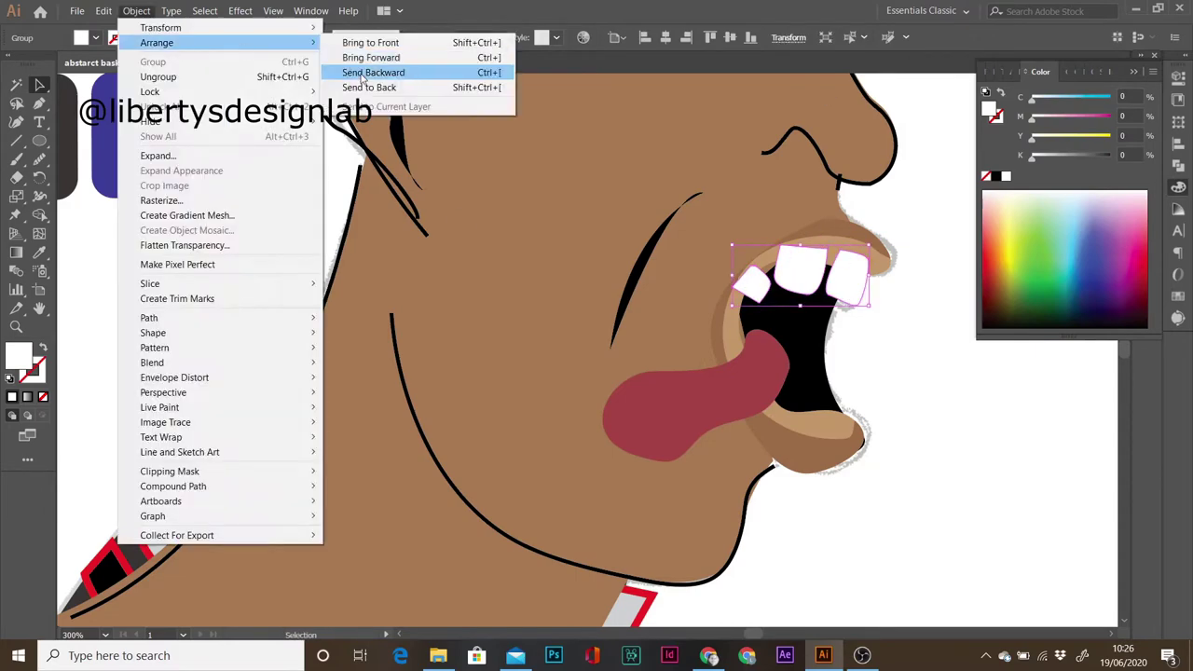
pyautogui.click(357, 72)
pyautogui.hotkey('ctrl', ']')
pyautogui.click(997, 399)
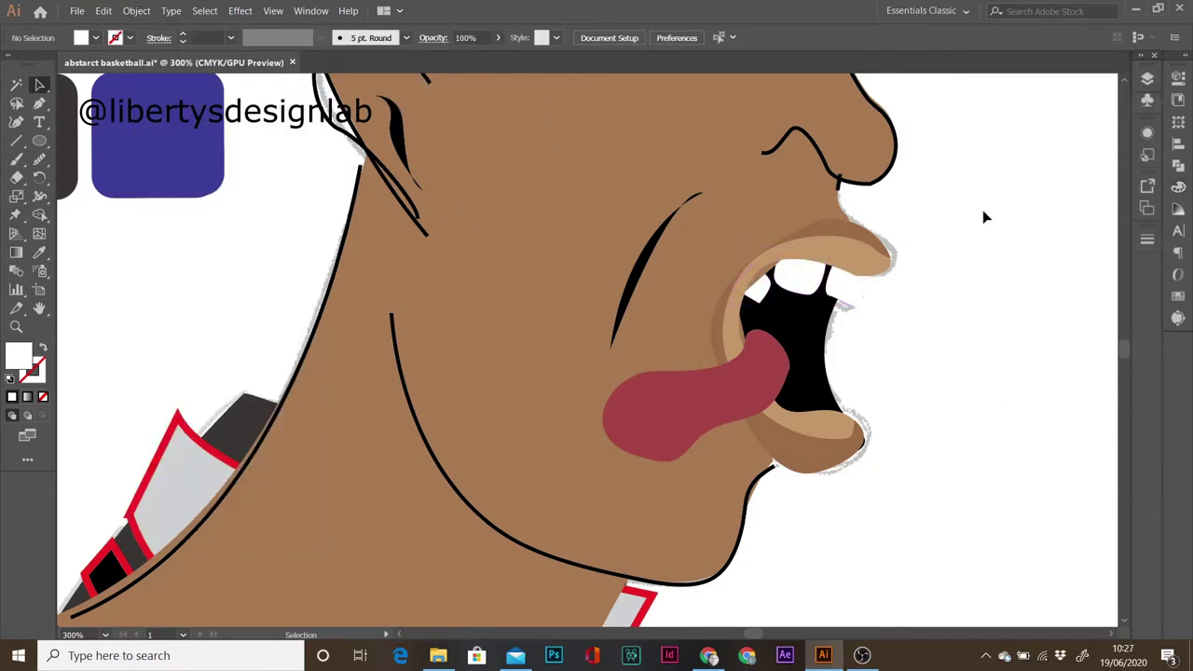
pyautogui.hotkey('ctrl', '-')
# - Unlock the basketball and shoes layers and select the basketball
pyautogui.click(775, 80)
pyautogui.scroll(2, 1126, 346)
pyautogui.click(1147, 78)
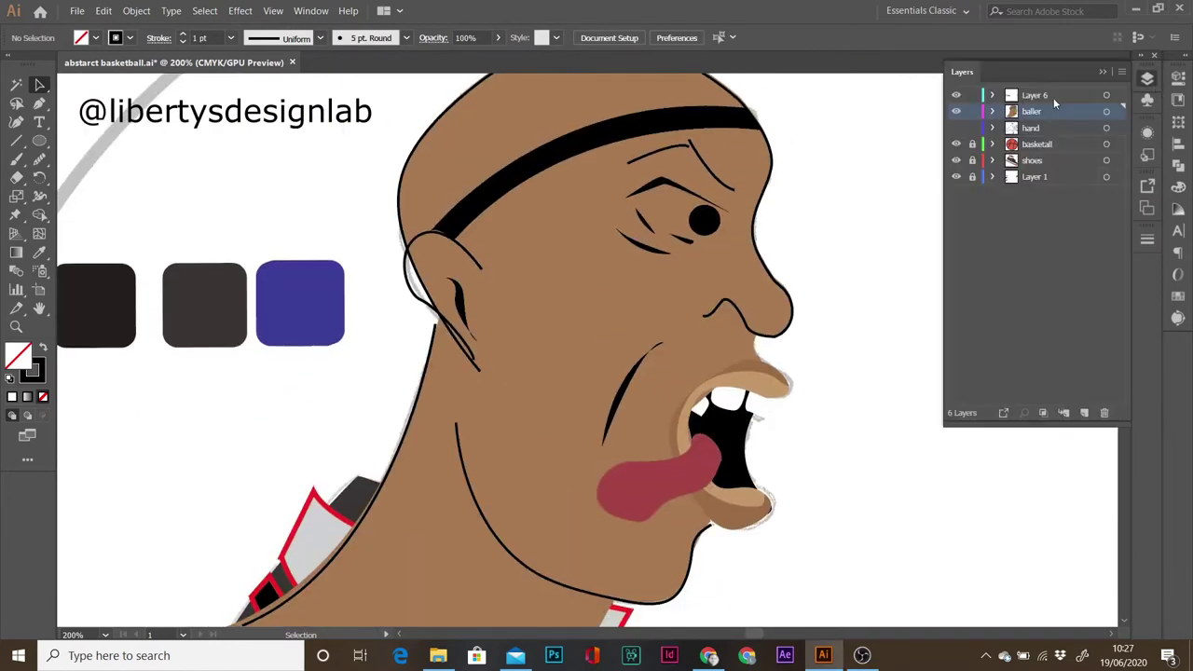
pyautogui.click(972, 143)
pyautogui.hotkey('ctrl', '0')
pyautogui.click(972, 127)
pyautogui.click(646, 550)
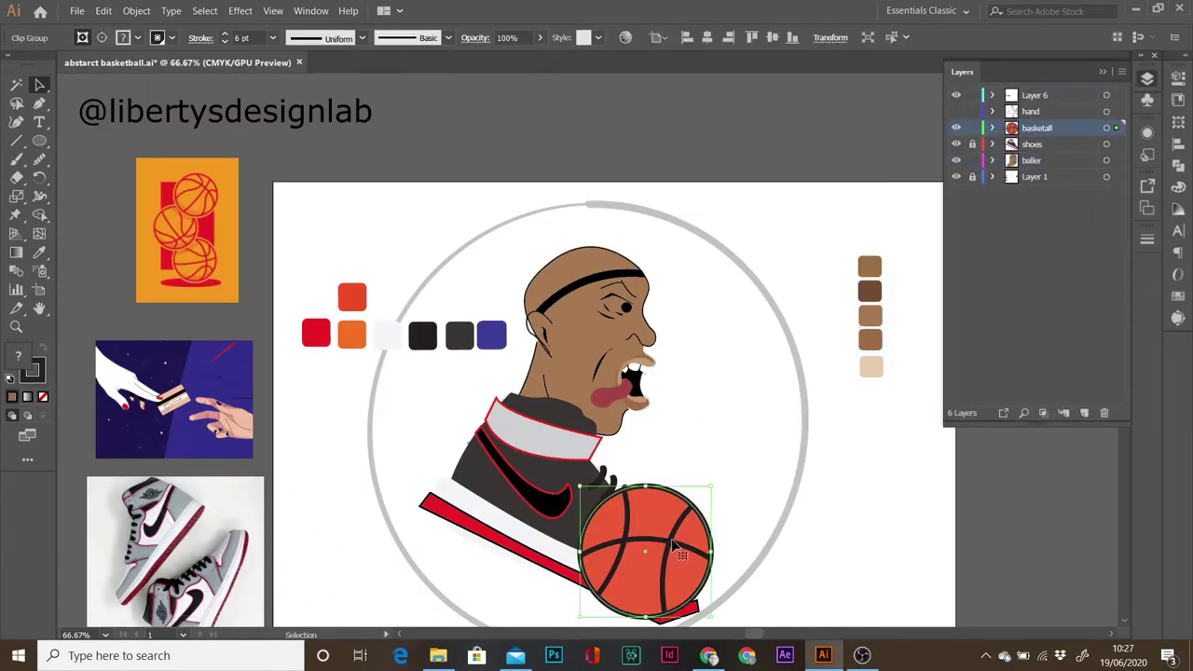
pyautogui.click(909, 453)
# - Place the basketball inside the sneaker with Draw Inside so it fills the toe
pyautogui.hotkey('shift', 'd')
pyautogui.hotkey('ctrl', 'f')
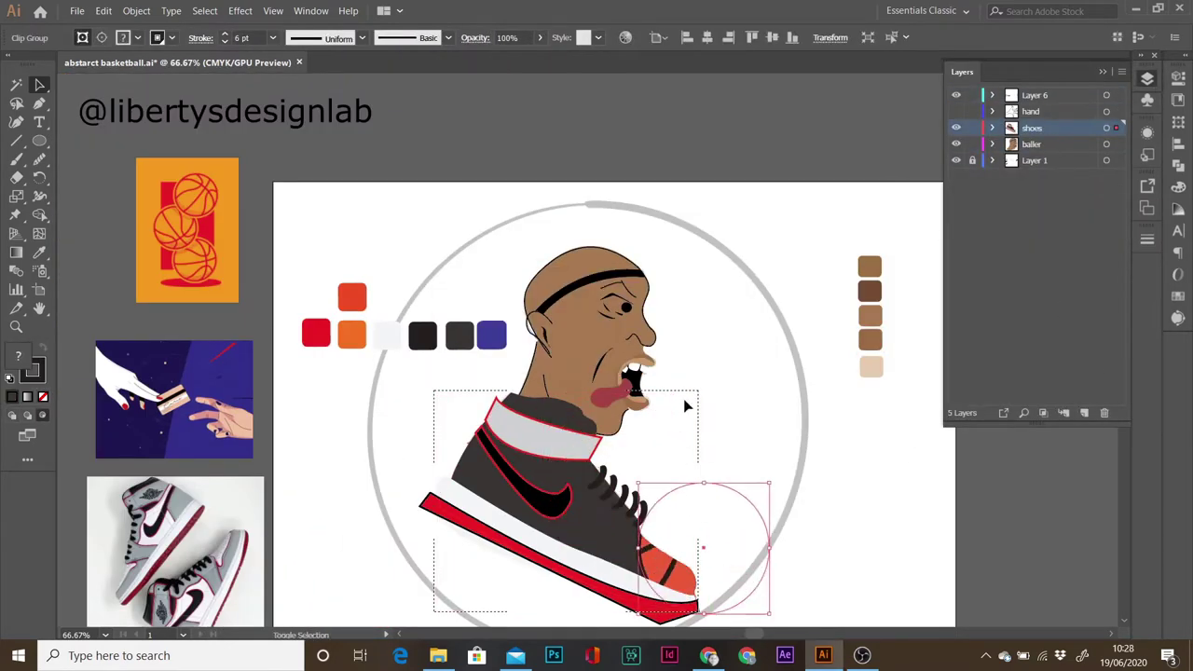
pyautogui.hotkey('shift', 'd')
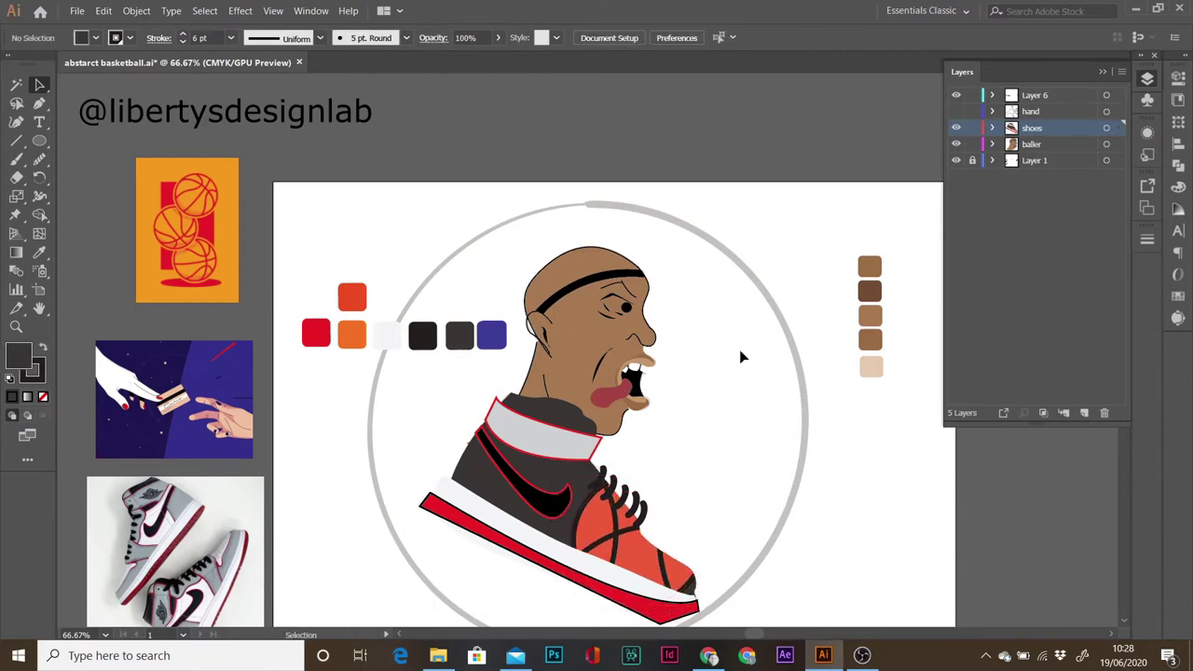
pyautogui.hotkey('ctrl', '1')
pyautogui.click(669, 345)
pyautogui.click(653, 391)
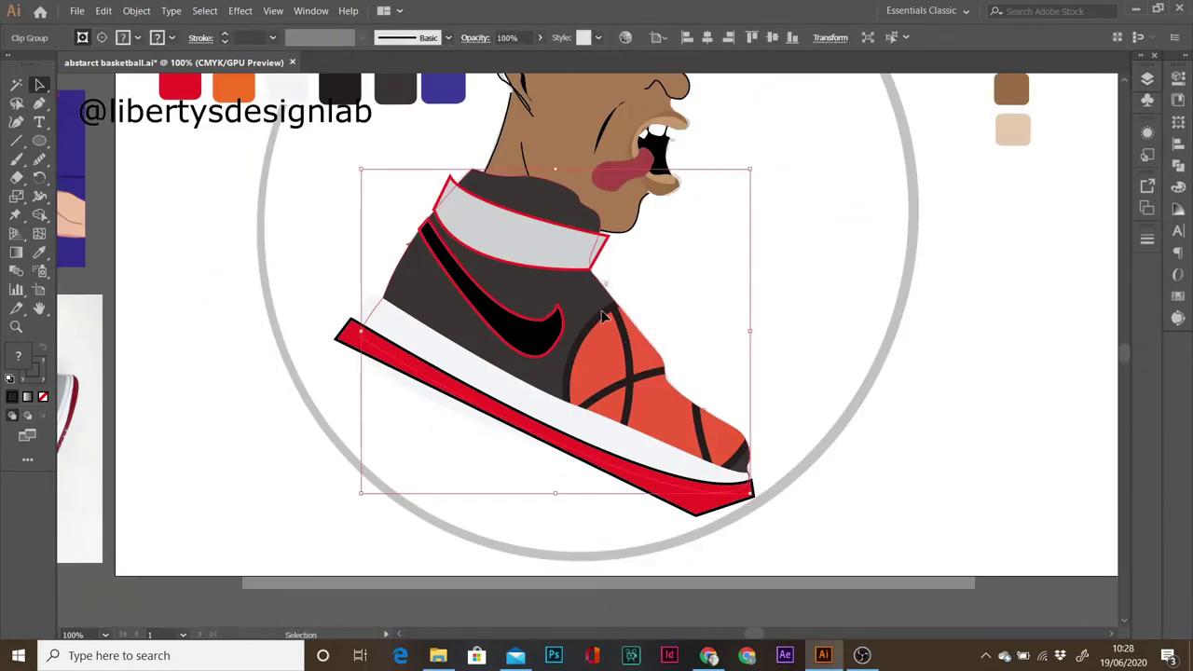
# - Shift the red sole into place under the sneaker and pull in its right tip
pyautogui.doubleClick(624, 317)
pyautogui.press('Escape')
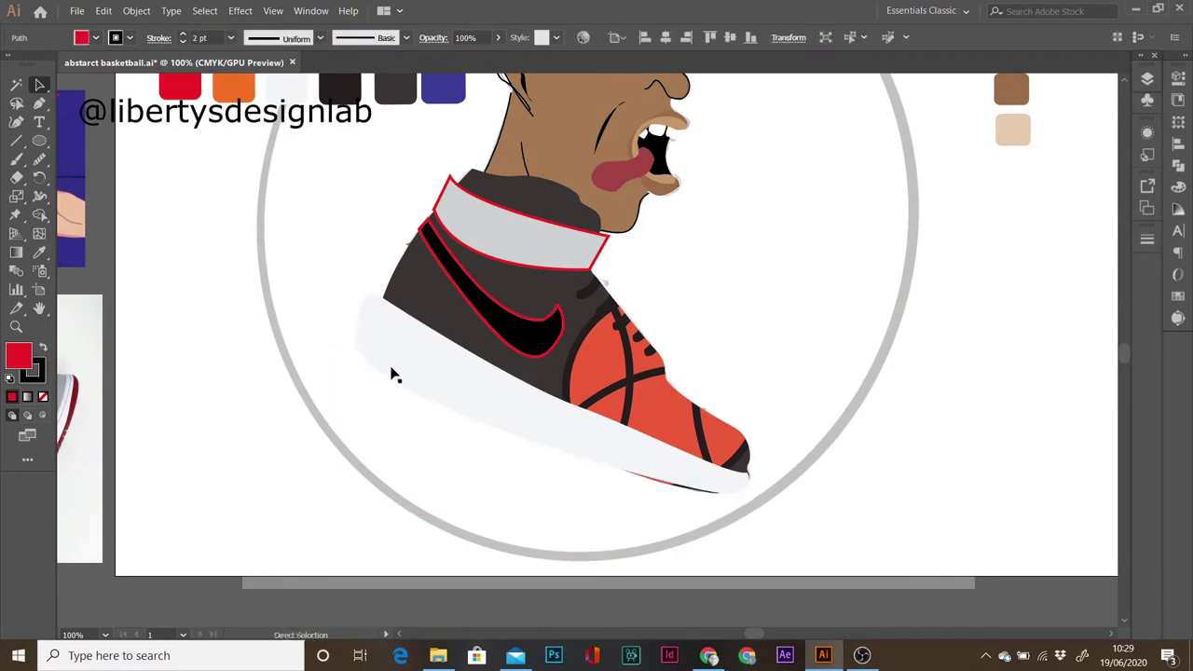
pyautogui.moveTo(346, 386); pyautogui.dragTo(407, 372)
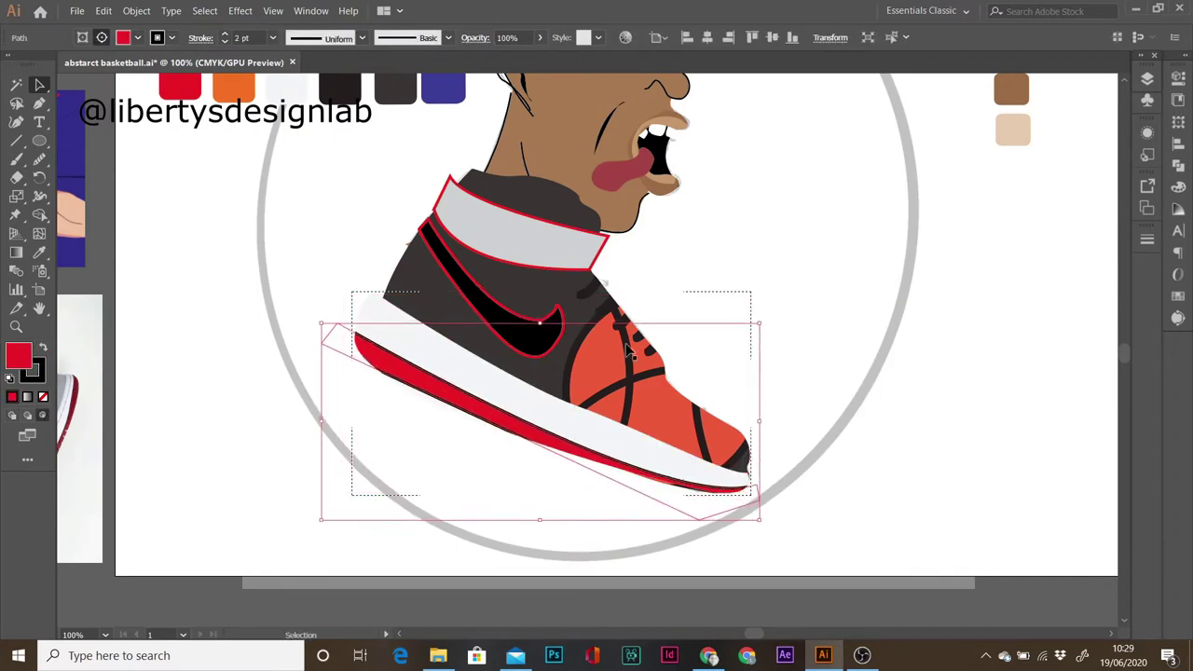
pyautogui.press('a')
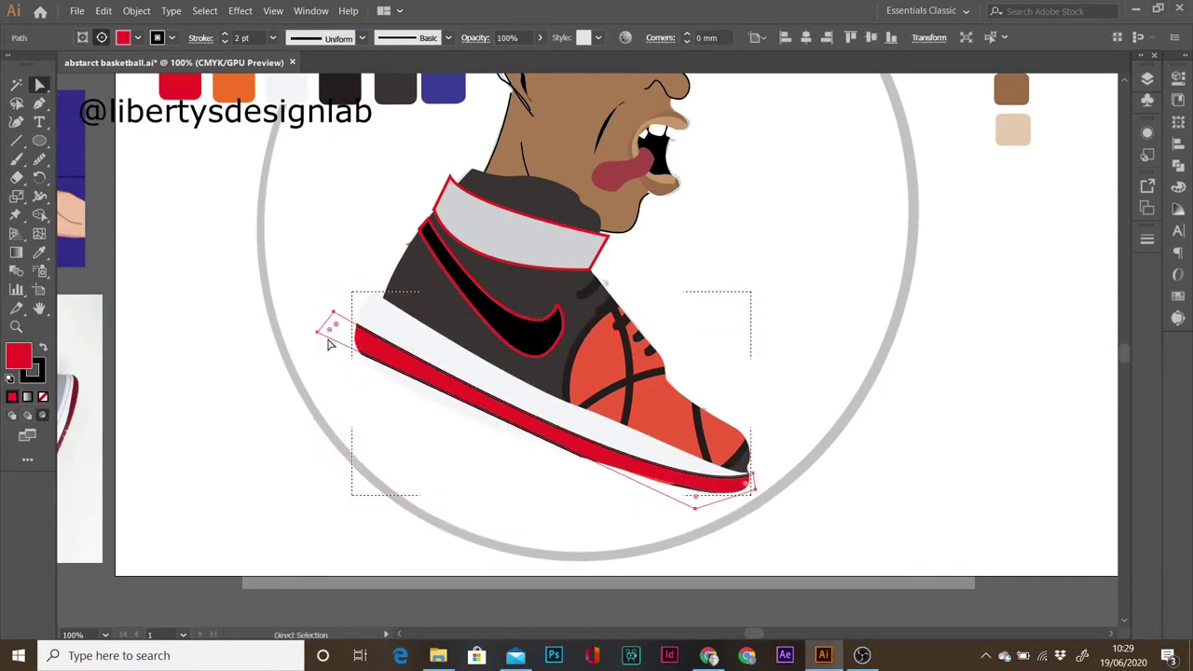
pyautogui.click(755, 492)
pyautogui.press('v')
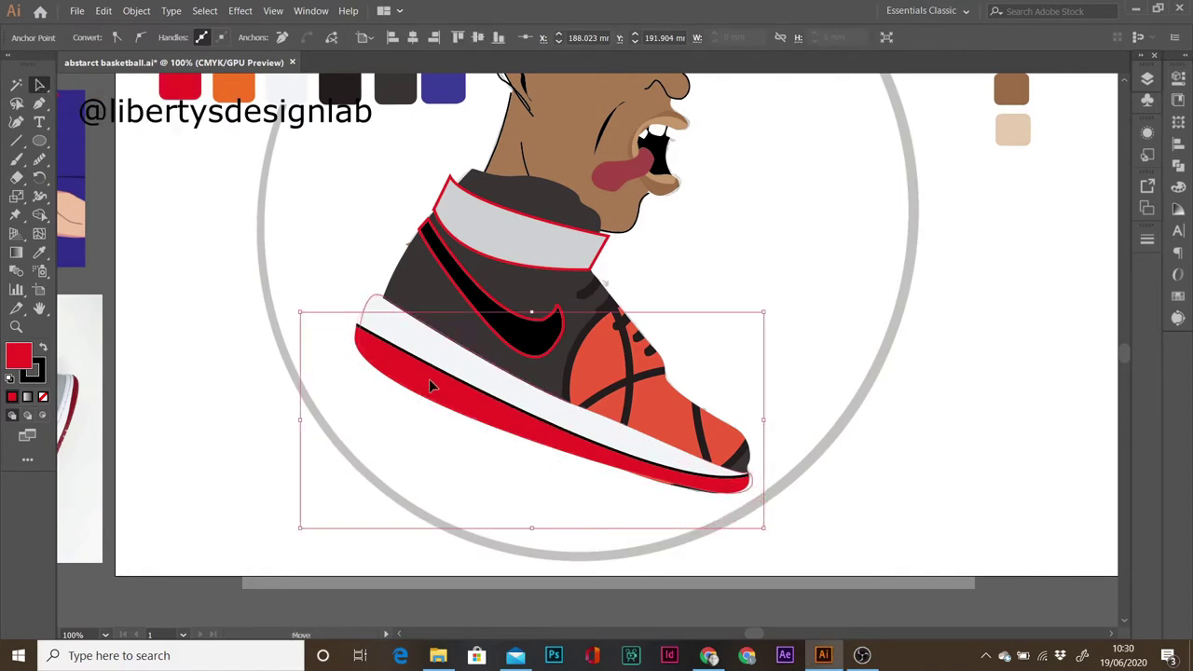
pyautogui.doubleClick(435, 384)
pyautogui.moveTo(663, 512); pyautogui.dragTo(666, 514)
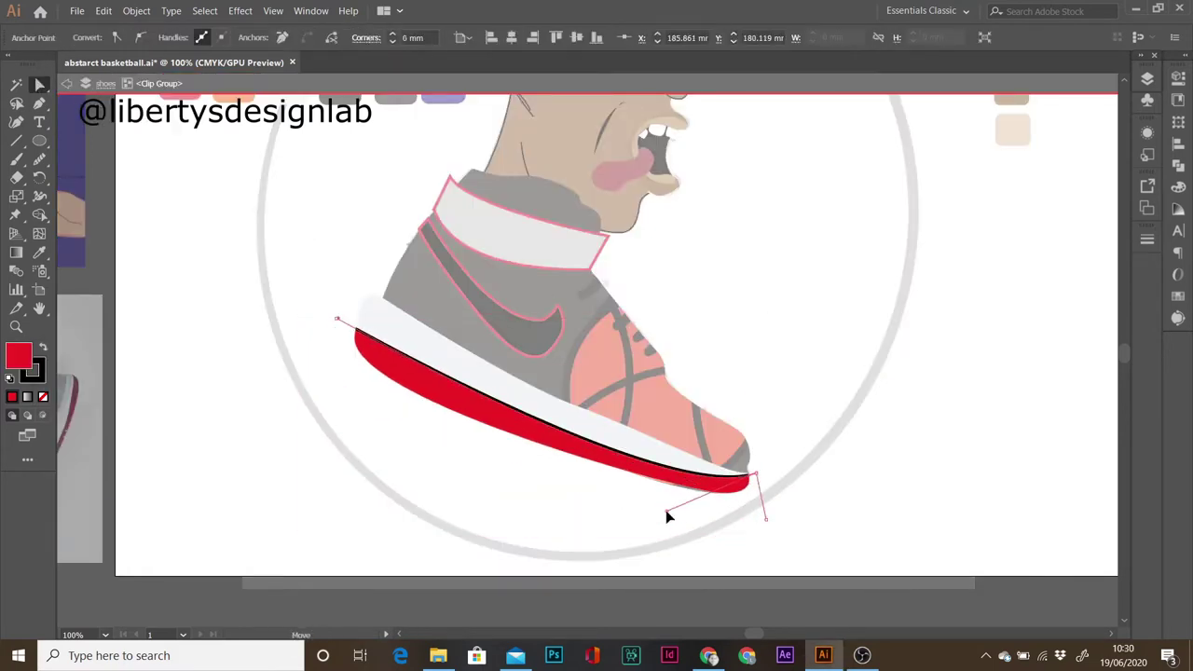
pyautogui.press('Escape')
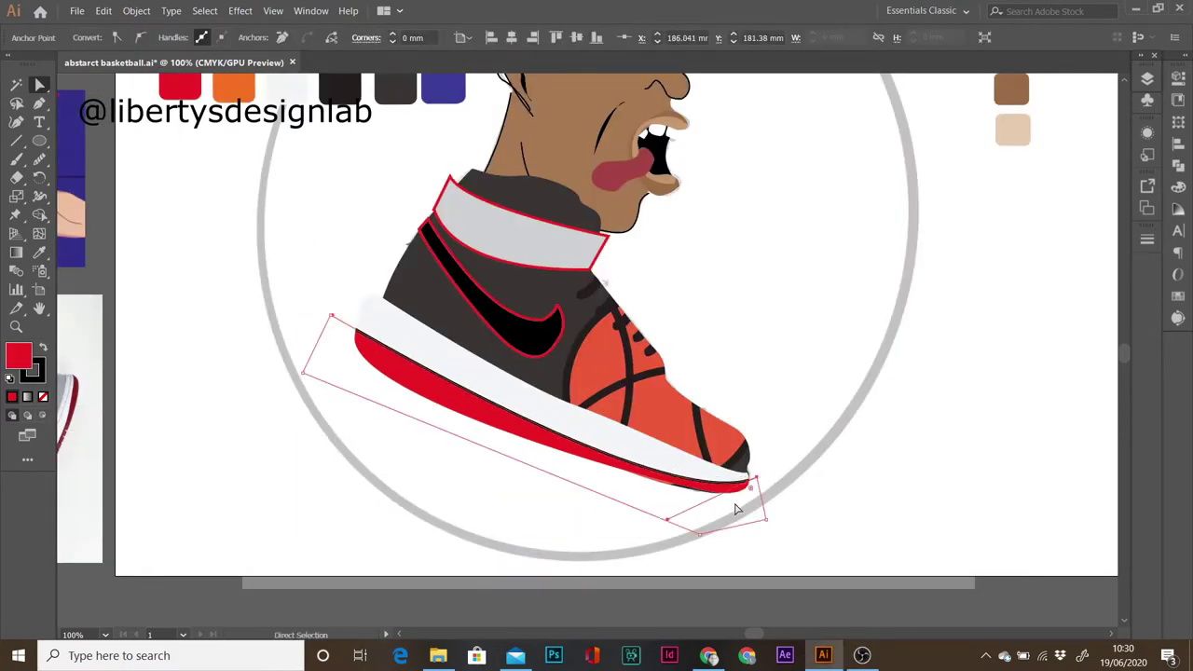
# - Restack the sole in front of the shoe body and reshape it along the white midsole
pyautogui.press('v')
pyautogui.click(453, 351)
pyautogui.hotkey('ctrl', 'shift', '[')
pyautogui.doubleClick(551, 391)
pyautogui.click(495, 419)
pyautogui.hotkey('ctrl', 'shift', ']')
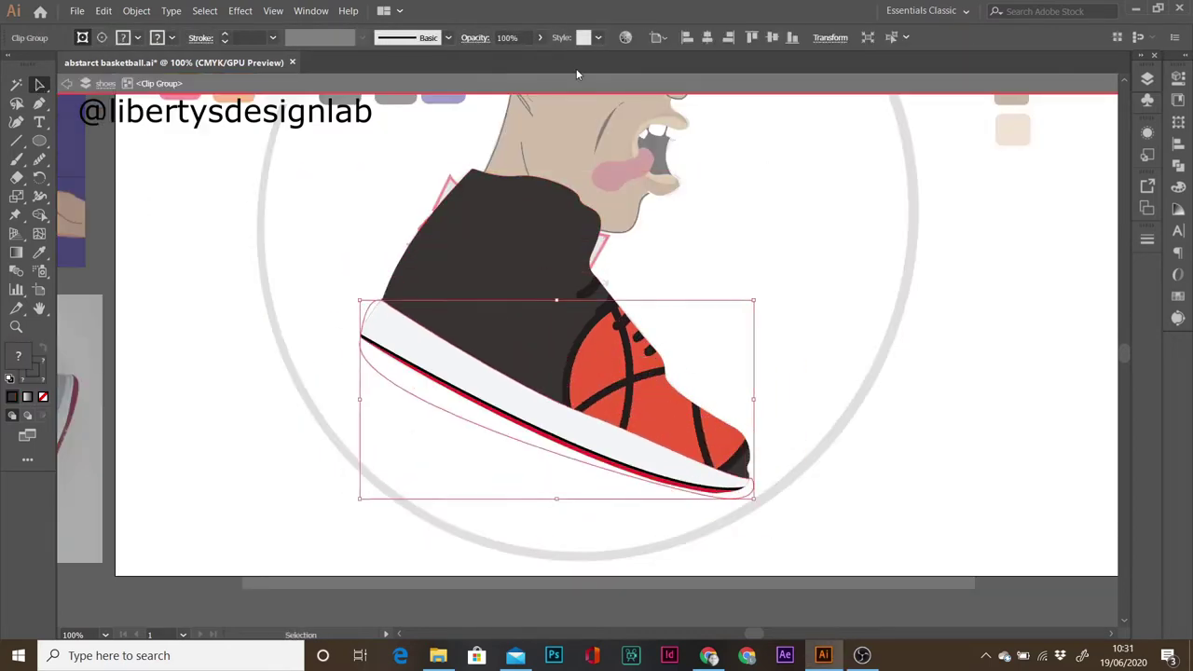
pyautogui.doubleClick(523, 425)
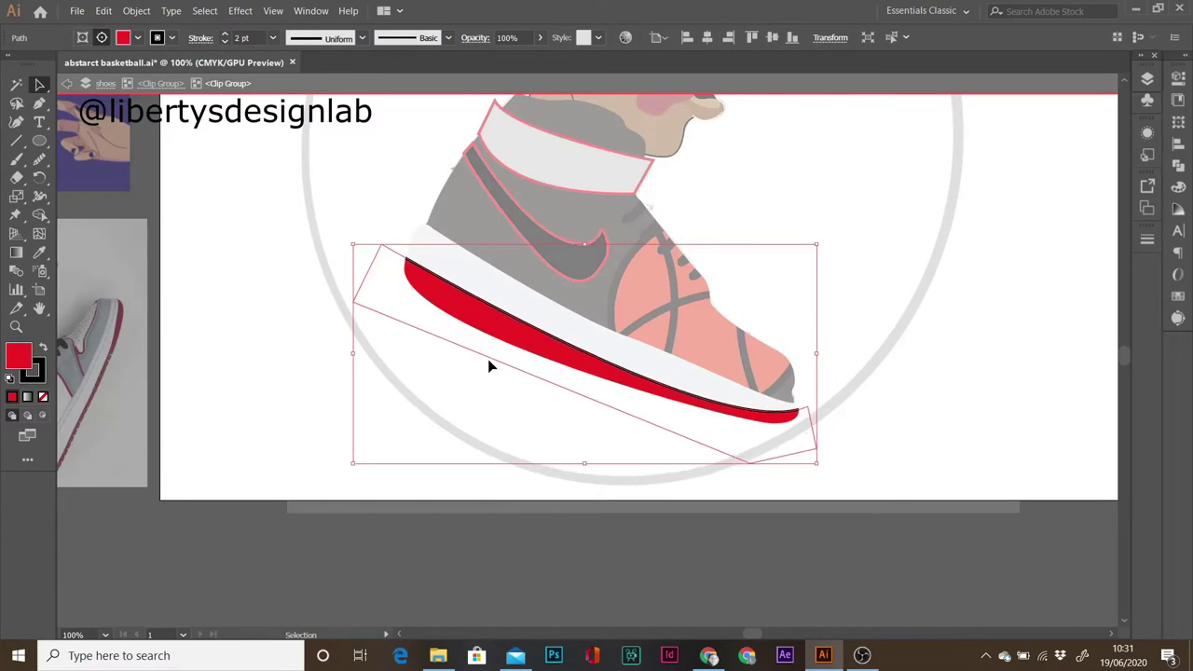
pyautogui.click(37, 84)
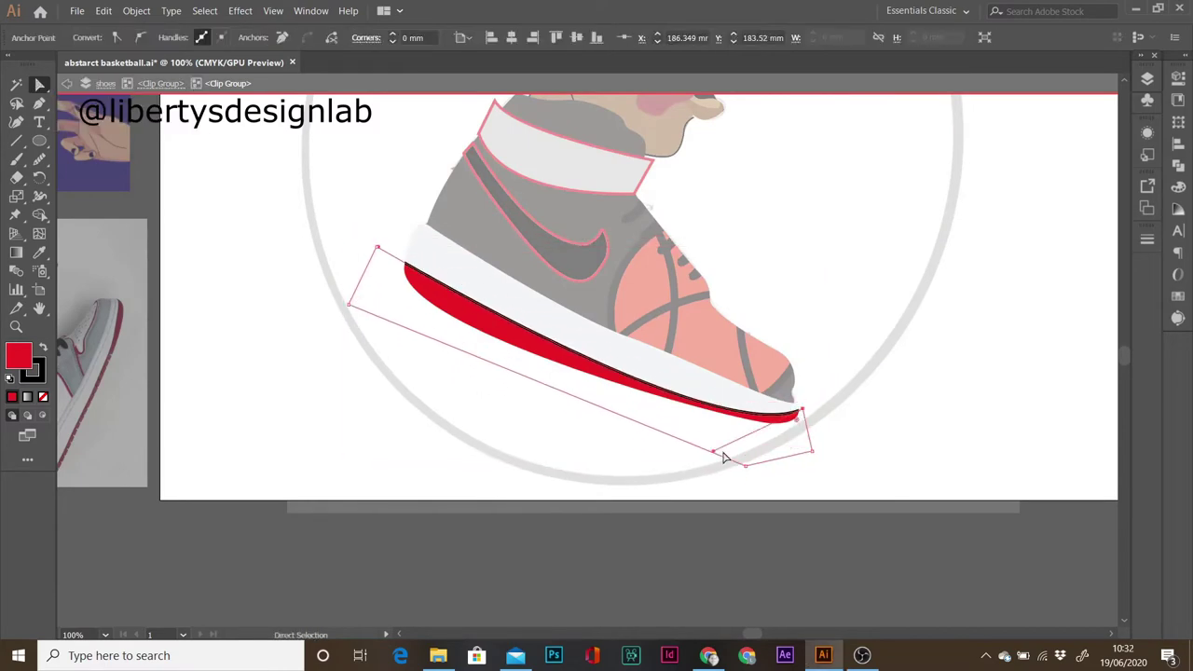
pyautogui.doubleClick(798, 406)
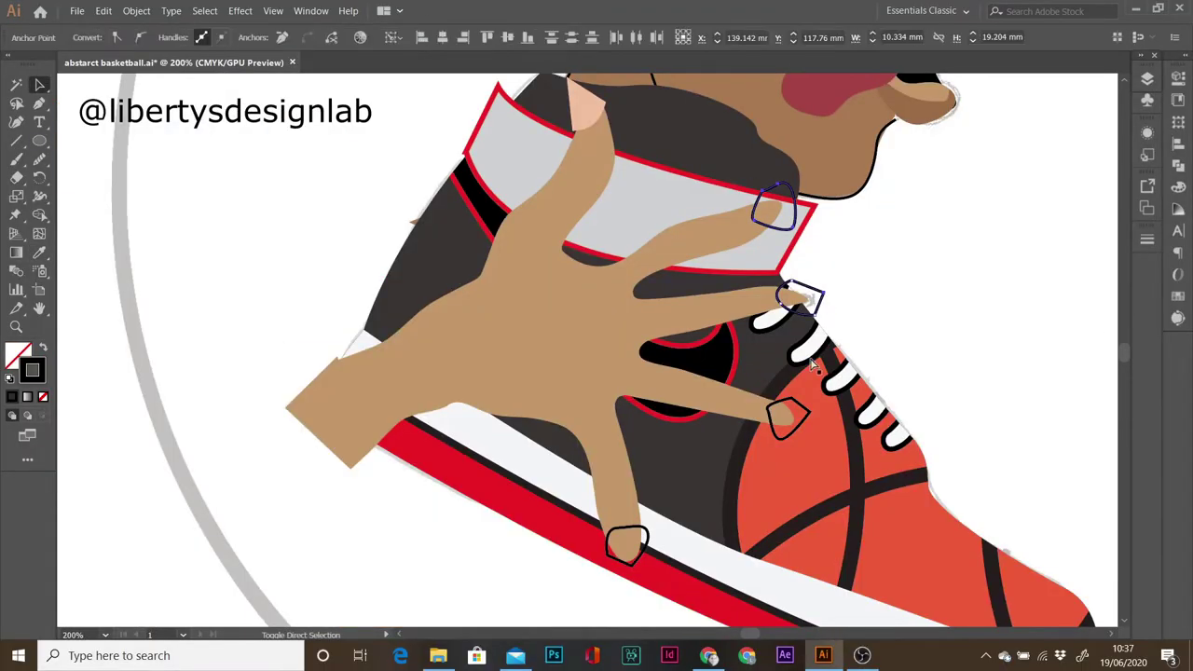
# - Fill the fingernails pink with no outline and set the hand artwork to 60% opacity
pyautogui.press('i')
pyautogui.click(586, 105)
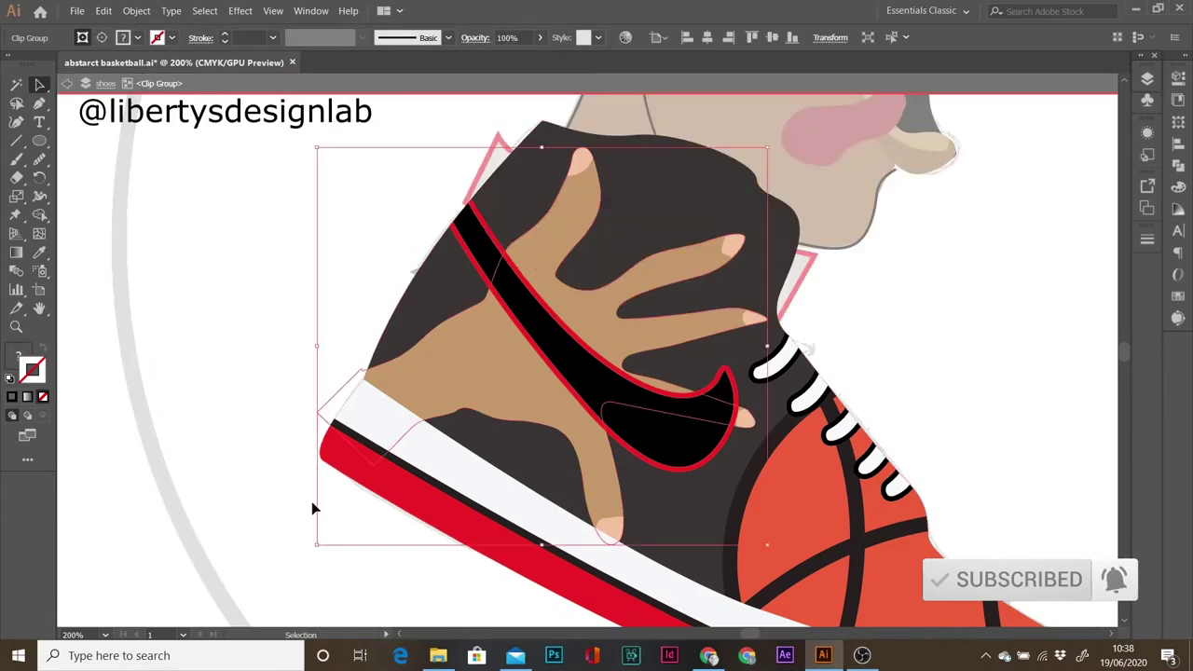
pyautogui.click(539, 37)
pyautogui.moveTo(539, 57); pyautogui.dragTo(514, 63)
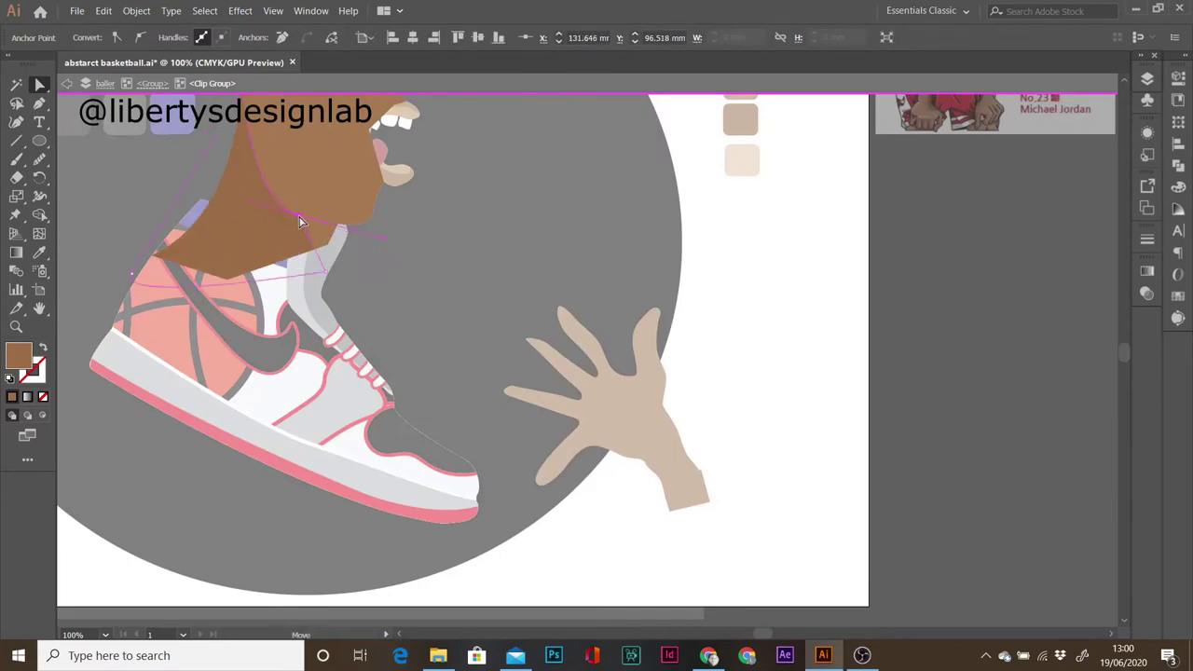
# - Adjust anchors on the neck and head outlines, then enter the mouth group for editing
pyautogui.click(298, 218)
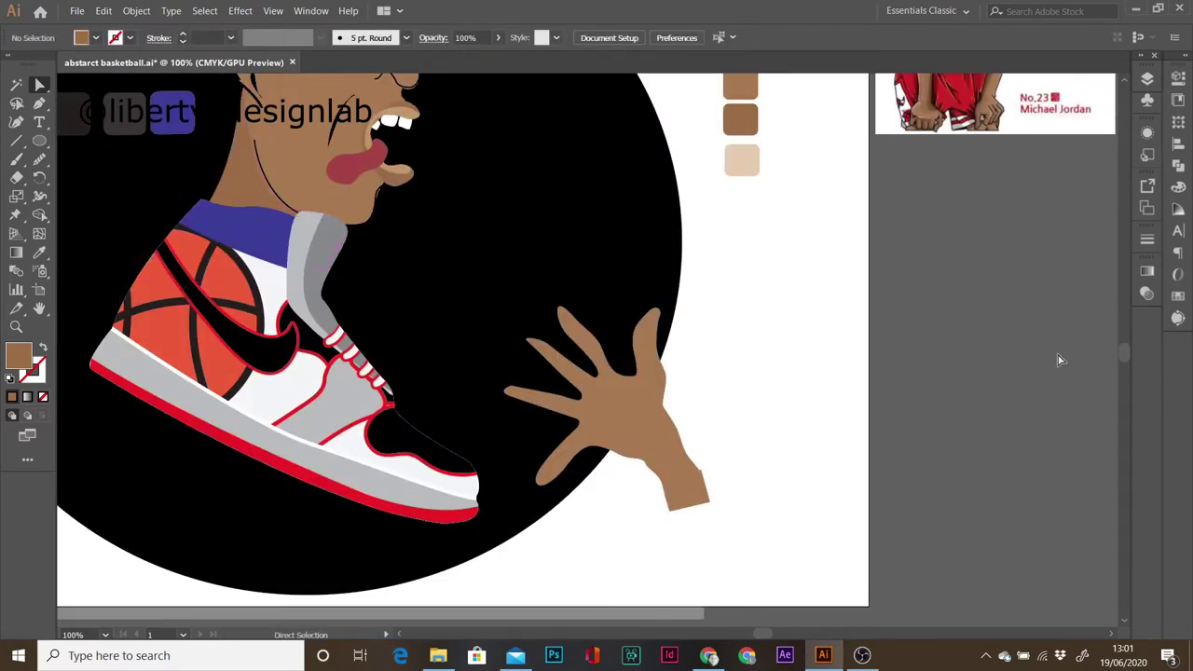
pyautogui.press('a')
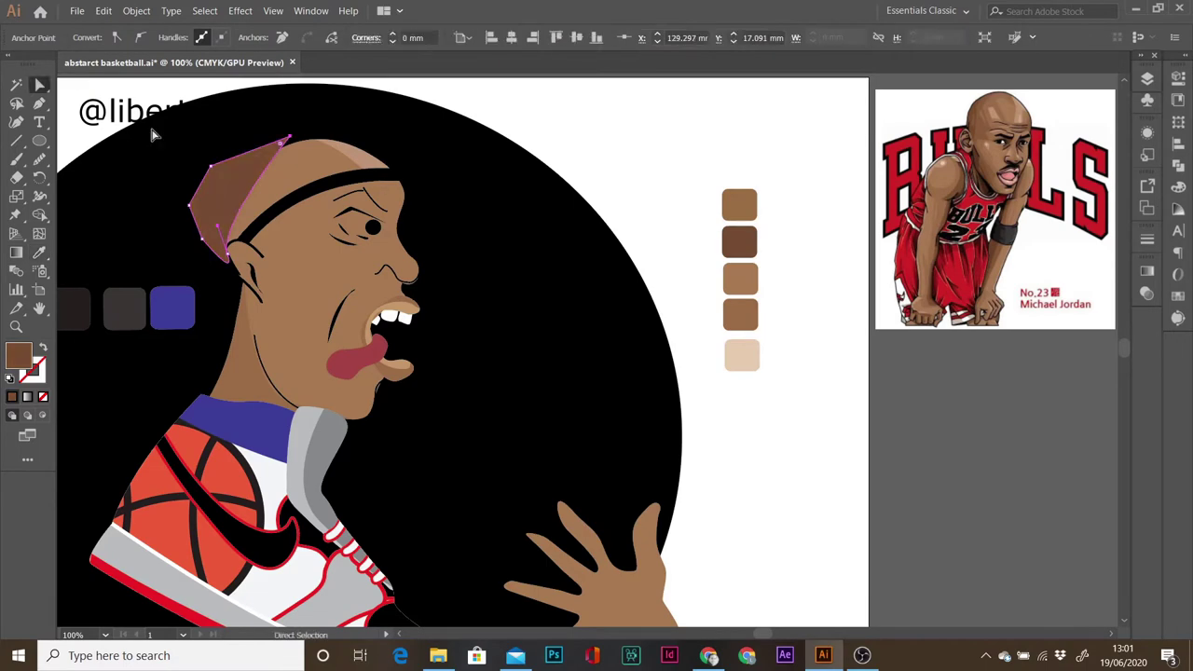
pyautogui.click(255, 172)
pyautogui.press('v')
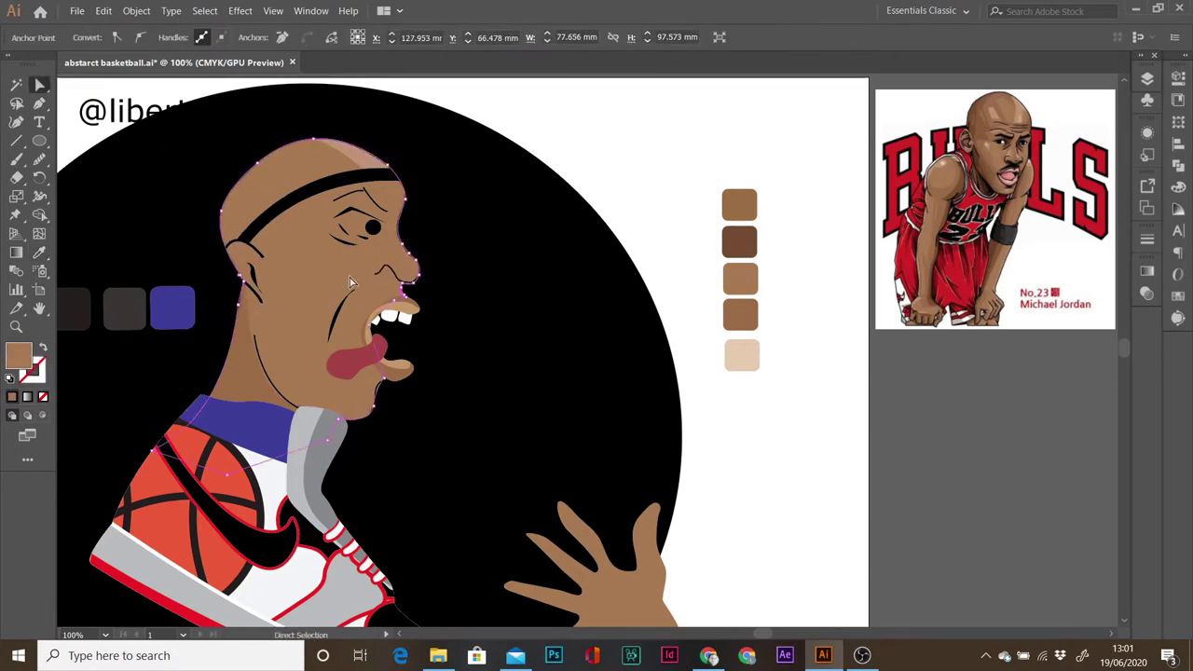
pyautogui.doubleClick(396, 307)
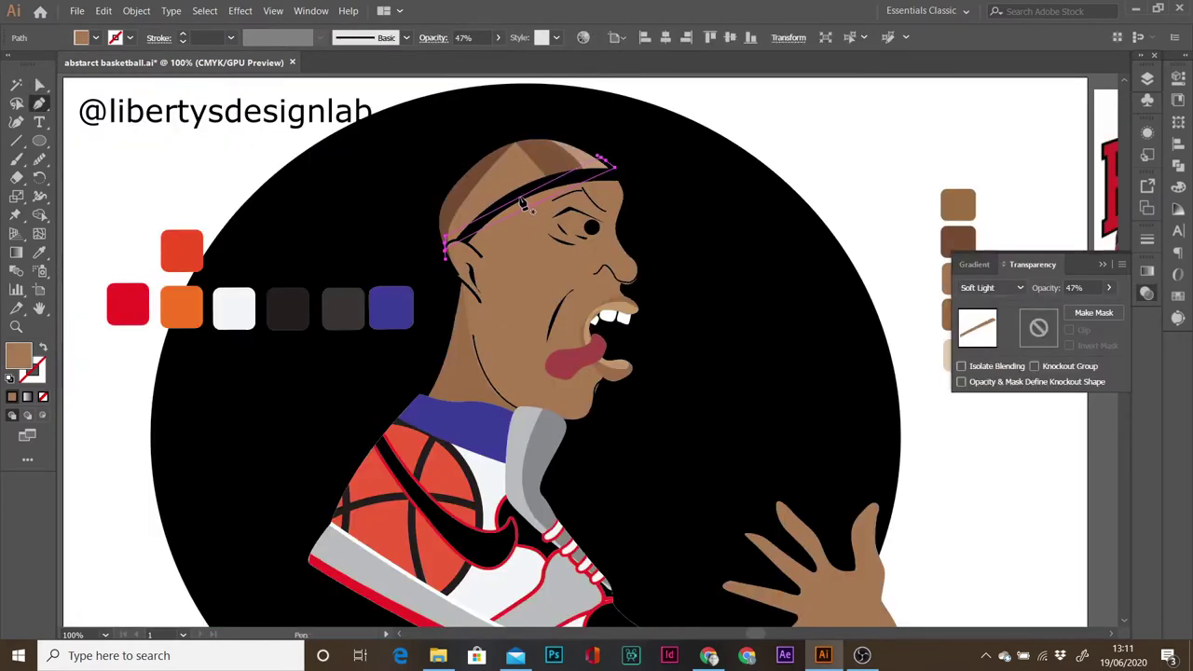
# - Add an anchor to the headband highlight and resample the head highlight's colour and blending
pyautogui.click(520, 201)
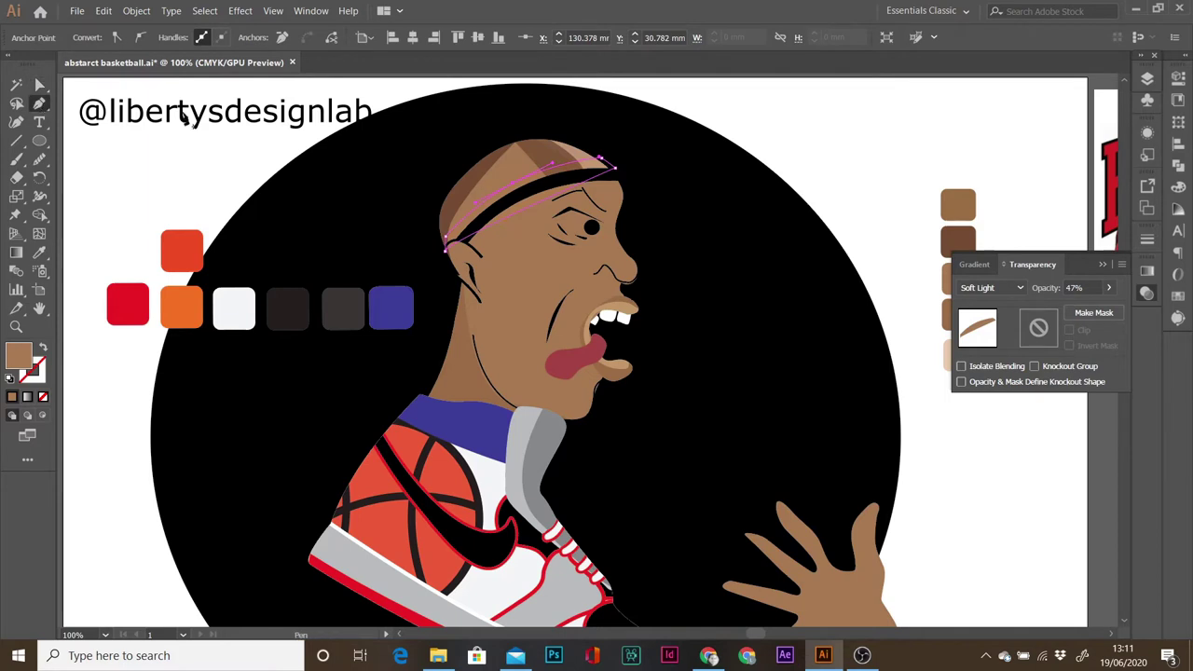
pyautogui.keyDown('ctrl'); pyautogui.click(534, 214); pyautogui.keyUp('ctrl')
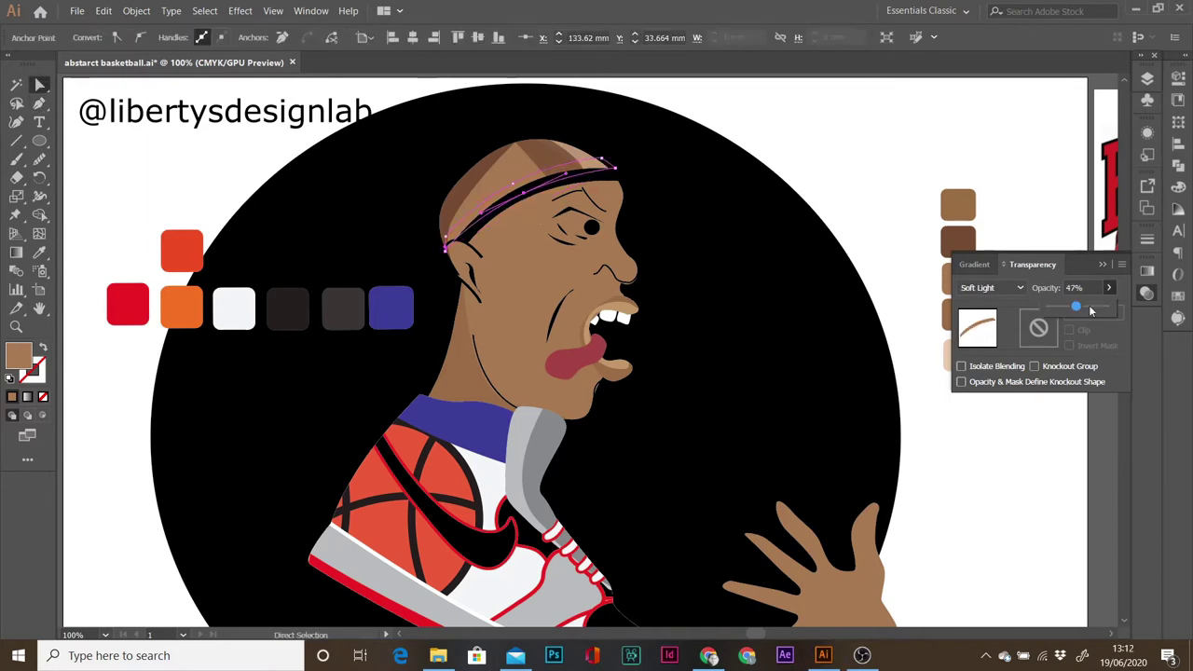
pyautogui.click(574, 184)
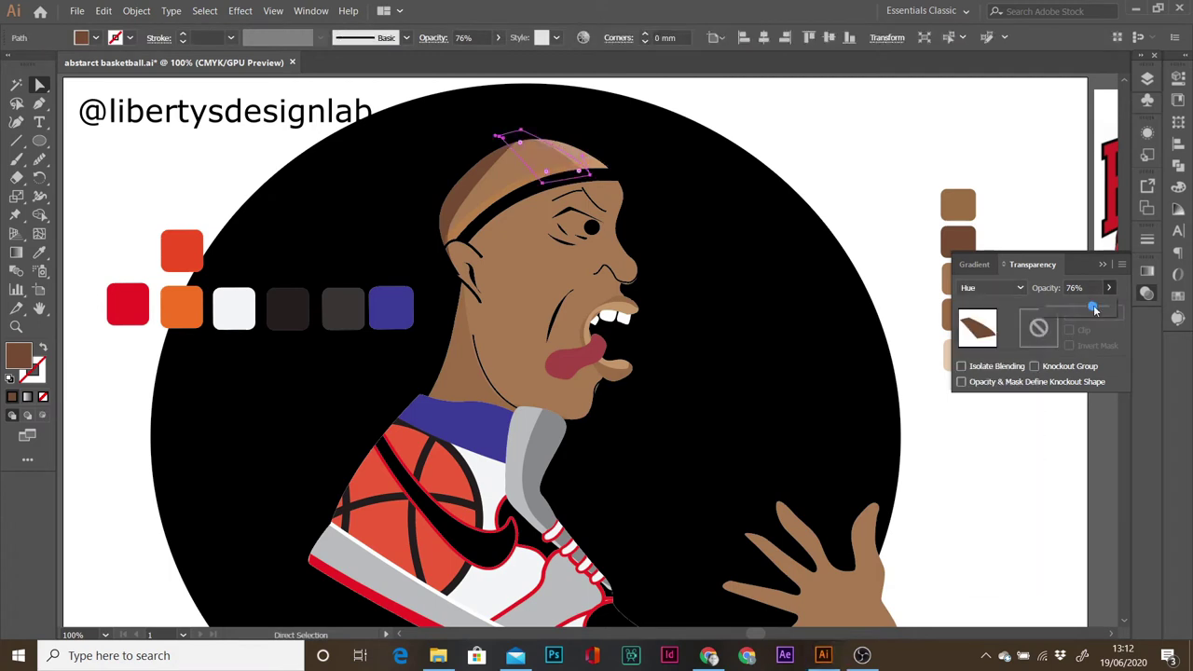
pyautogui.click(161, 112)
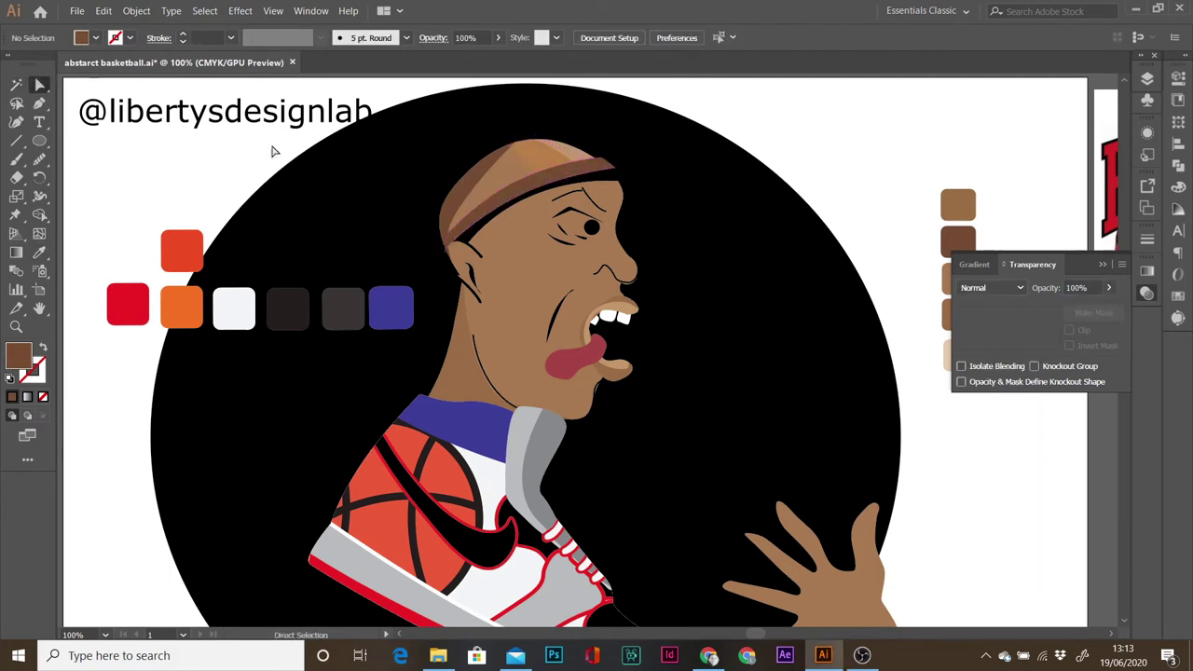
pyautogui.click(536, 154)
pyautogui.press('i')
pyautogui.click(990, 342)
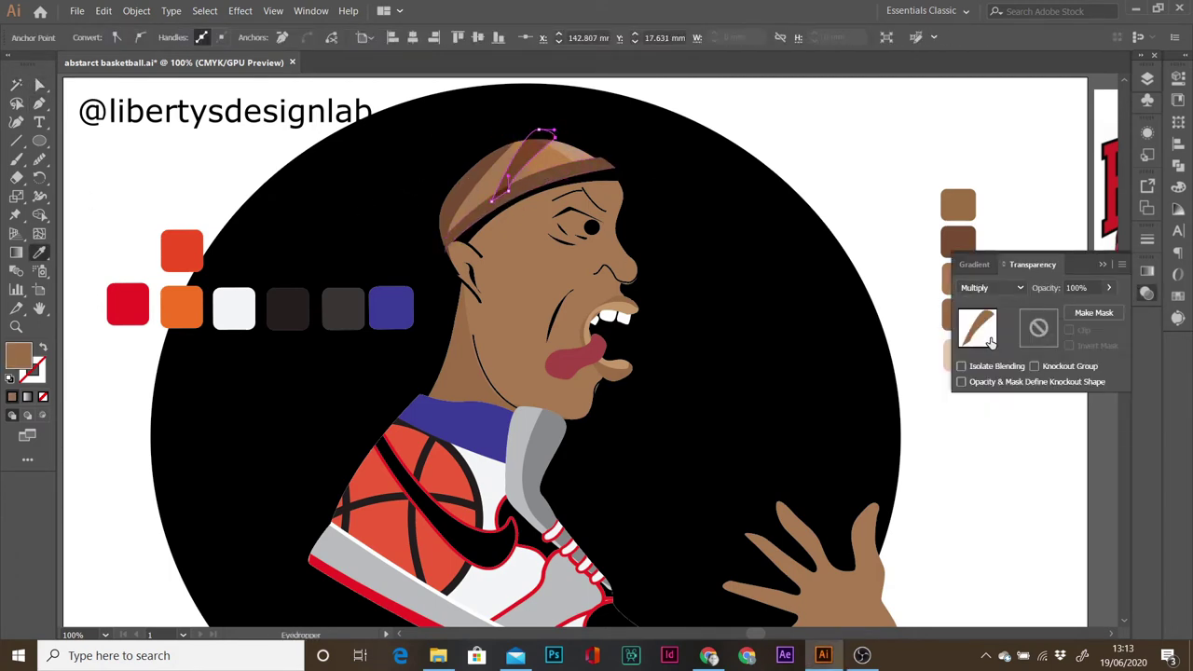
pyautogui.press('a')
pyautogui.hotkey('ctrl', 'shift', 'a')
# - Rotate the small streak shape on the scalp inside the head group
pyautogui.press('v')
pyautogui.click(522, 187)
pyautogui.doubleClick(442, 373)
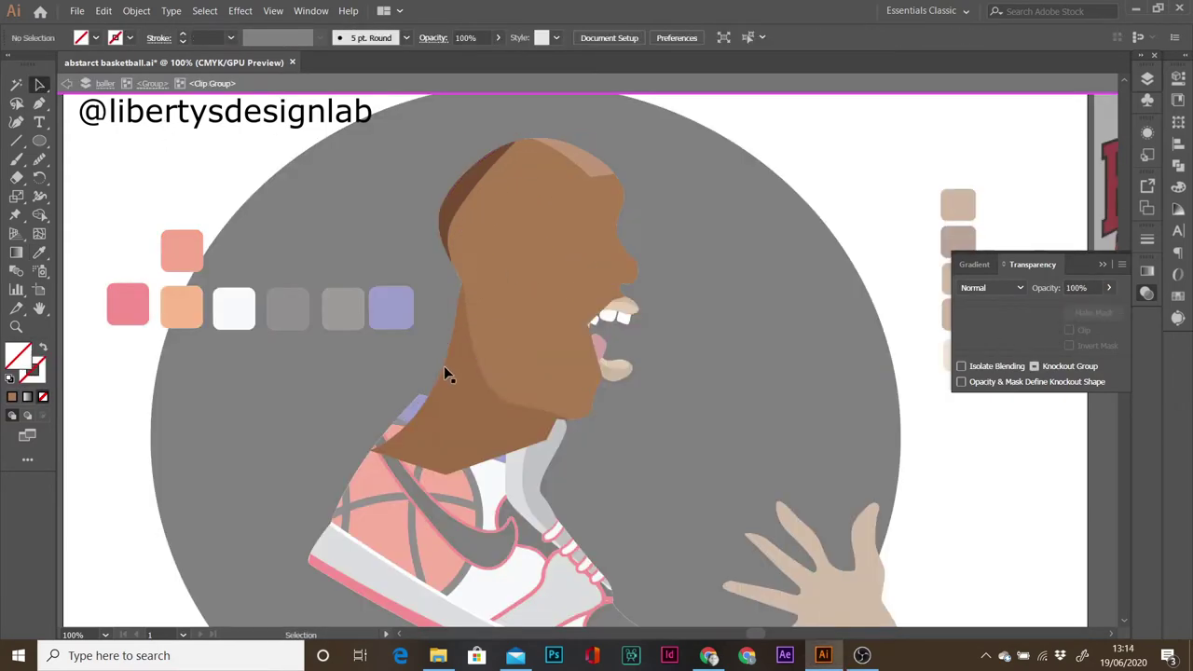
pyautogui.click(571, 182)
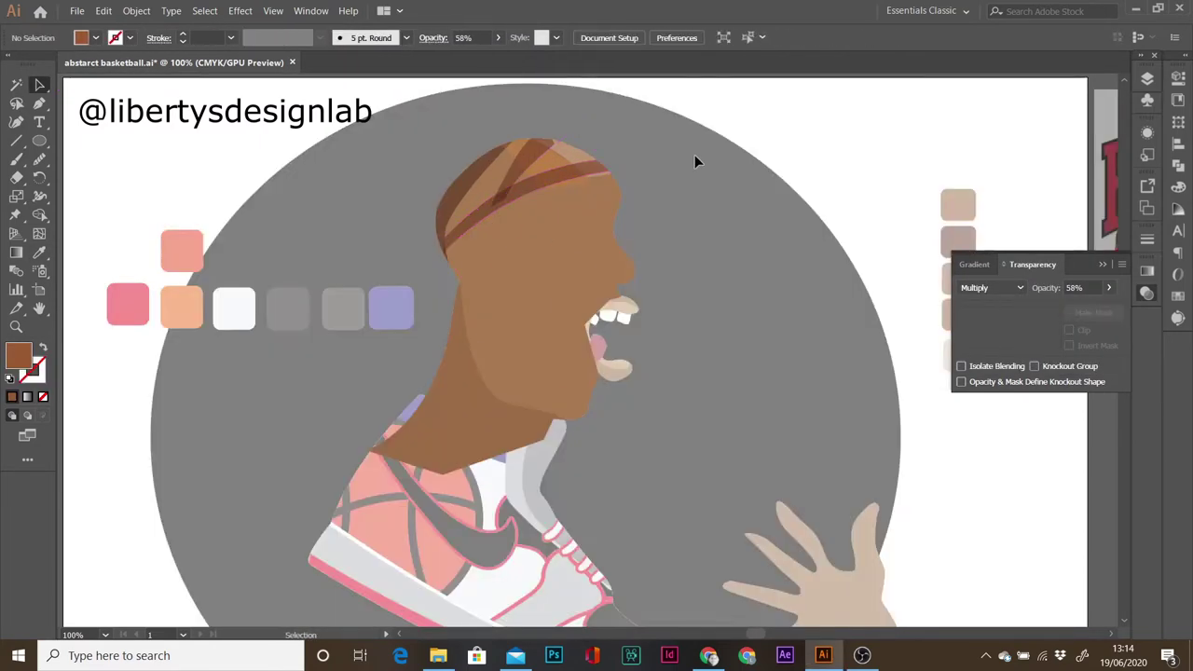
pyautogui.click(517, 158)
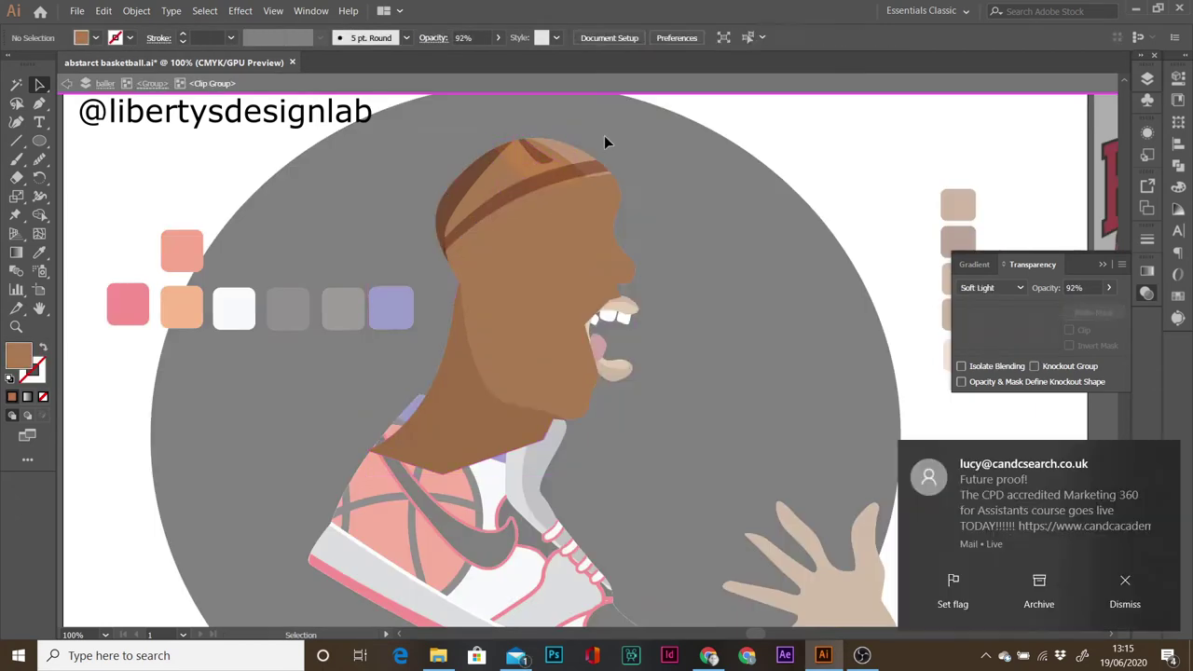
pyautogui.moveTo(558, 168); pyautogui.dragTo(510, 184)
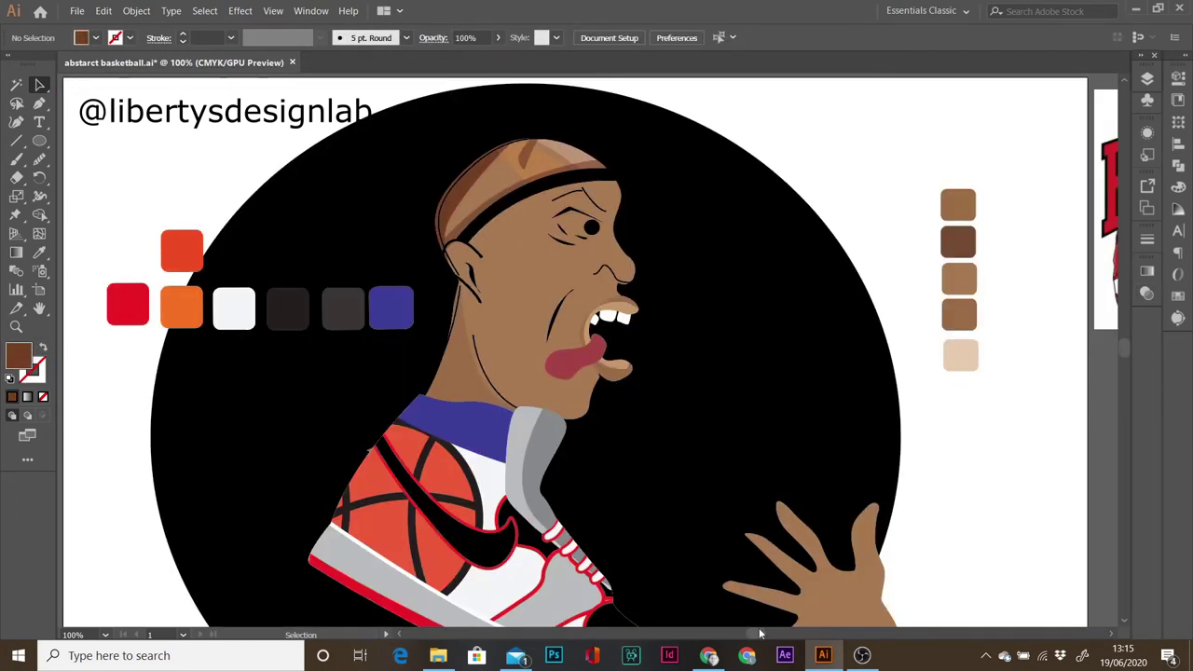
pyautogui.moveTo(760, 634); pyautogui.dragTo(772, 634)
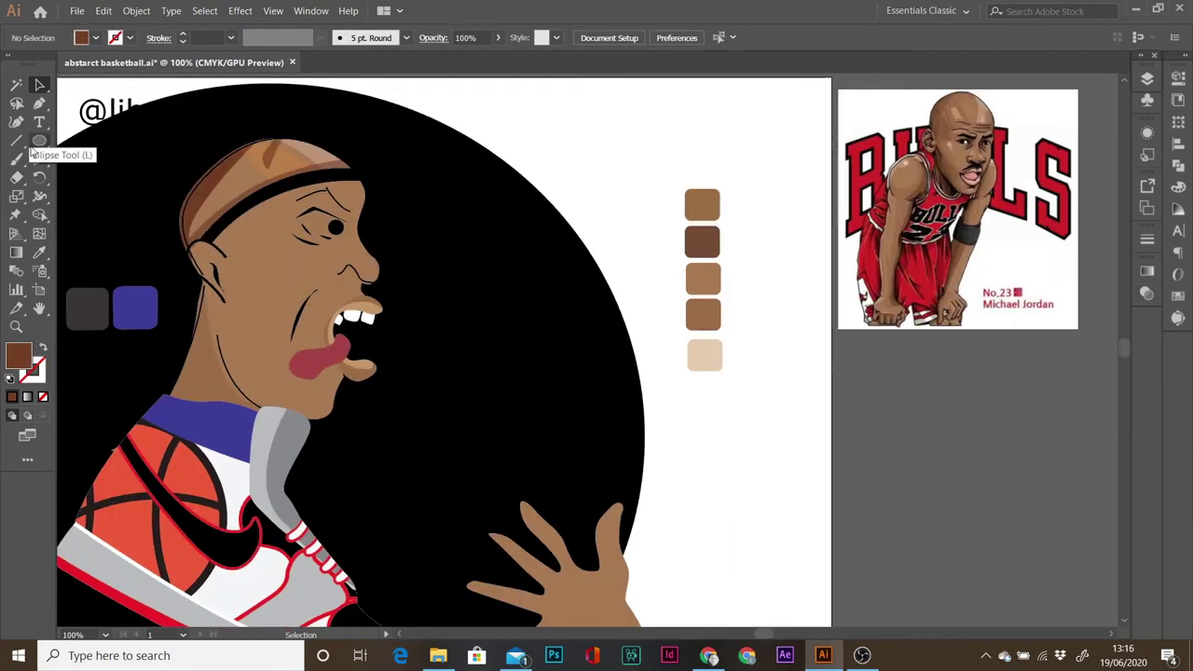
# - Draw the cheek shadow shape down the face and fill it with a sampled brown
pyautogui.click(39, 102)
pyautogui.click(233, 233)
pyautogui.click(285, 303)
pyautogui.click(317, 280)
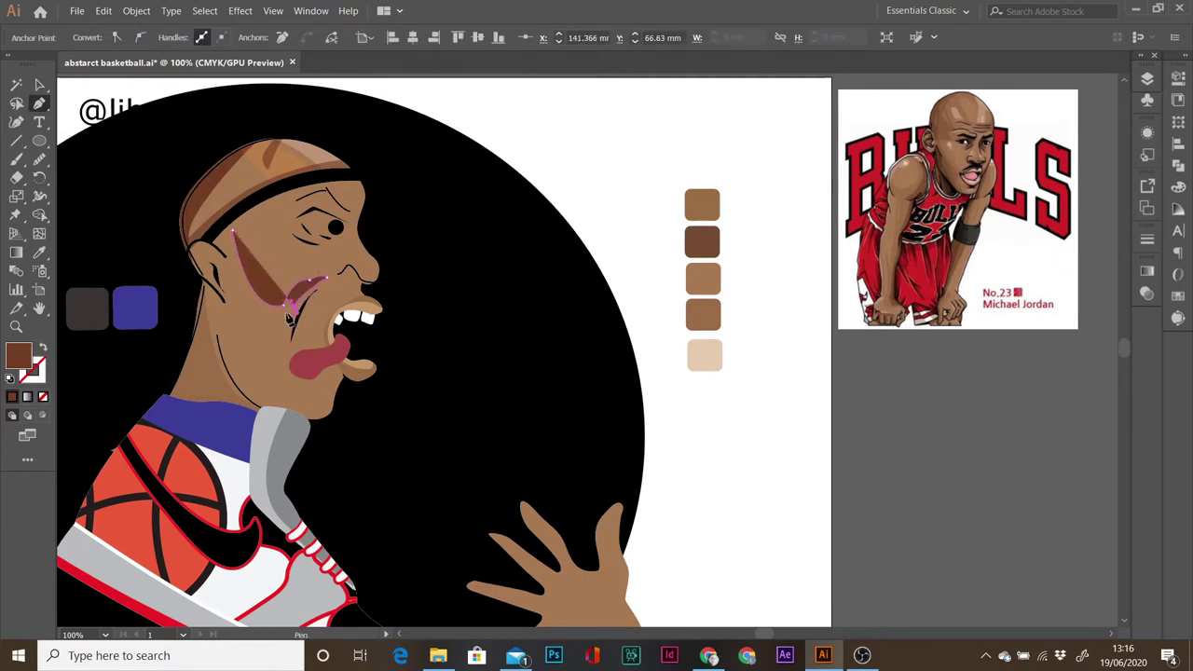
pyautogui.click(276, 351)
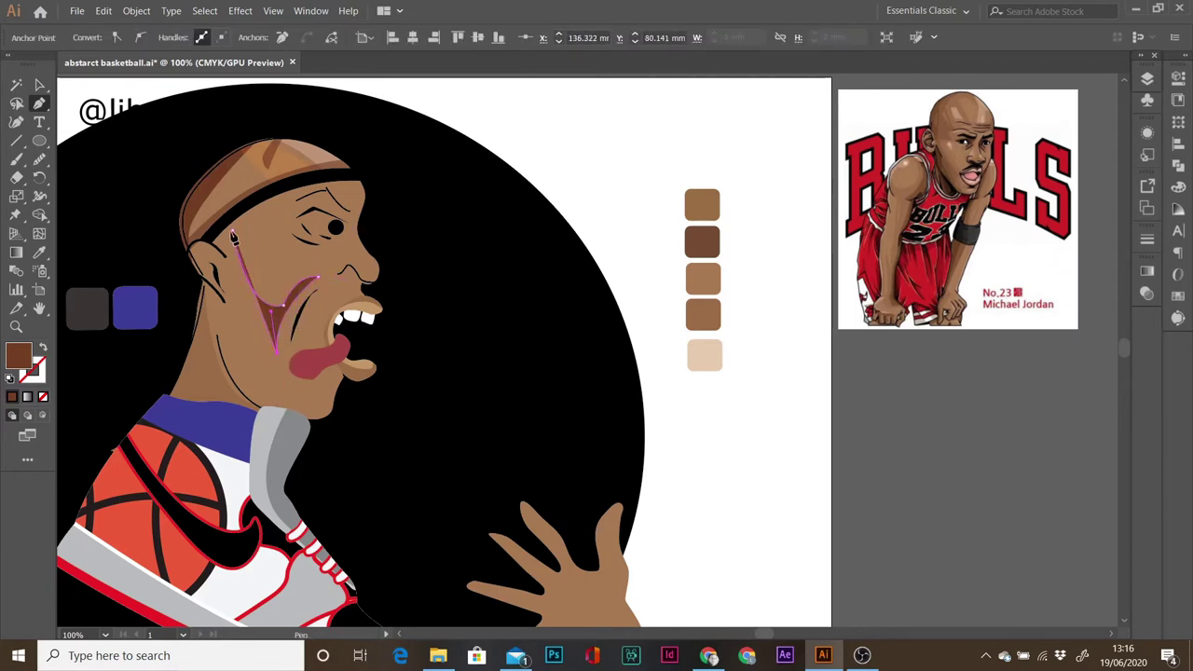
pyautogui.press('v')
pyautogui.click(268, 315)
pyautogui.hotkey('ctrl', 'shift', 'a')
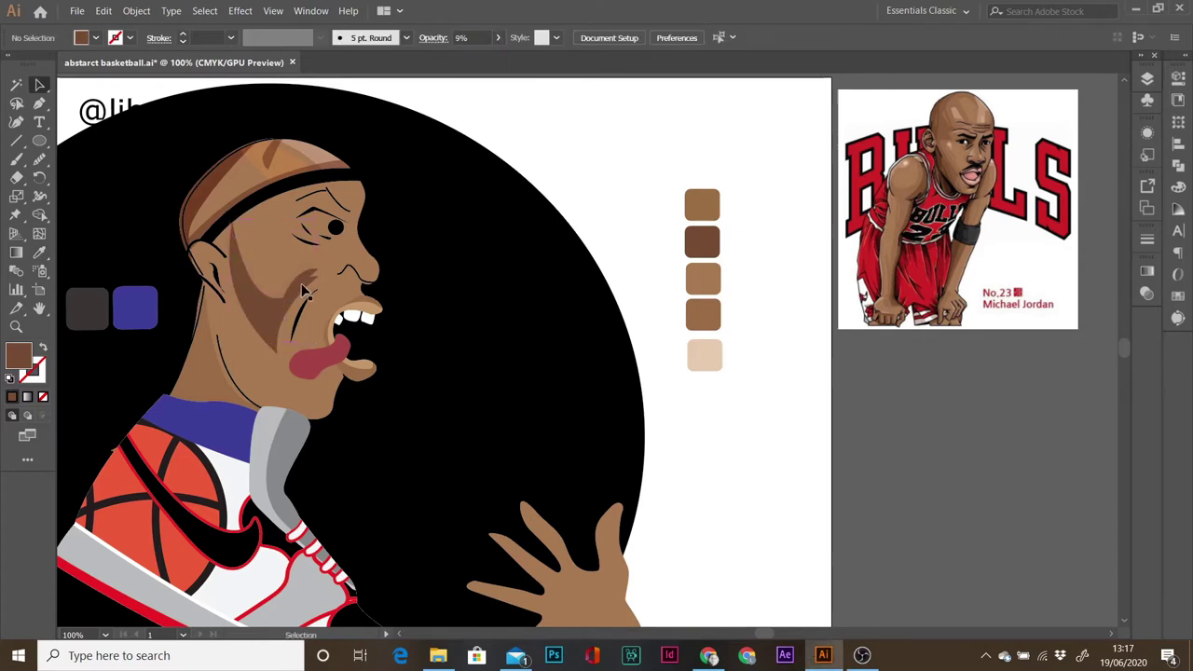
pyautogui.click(336, 269)
pyautogui.press('i')
pyautogui.click(326, 147)
pyautogui.hotkey('ctrl', 'shift', 'a')
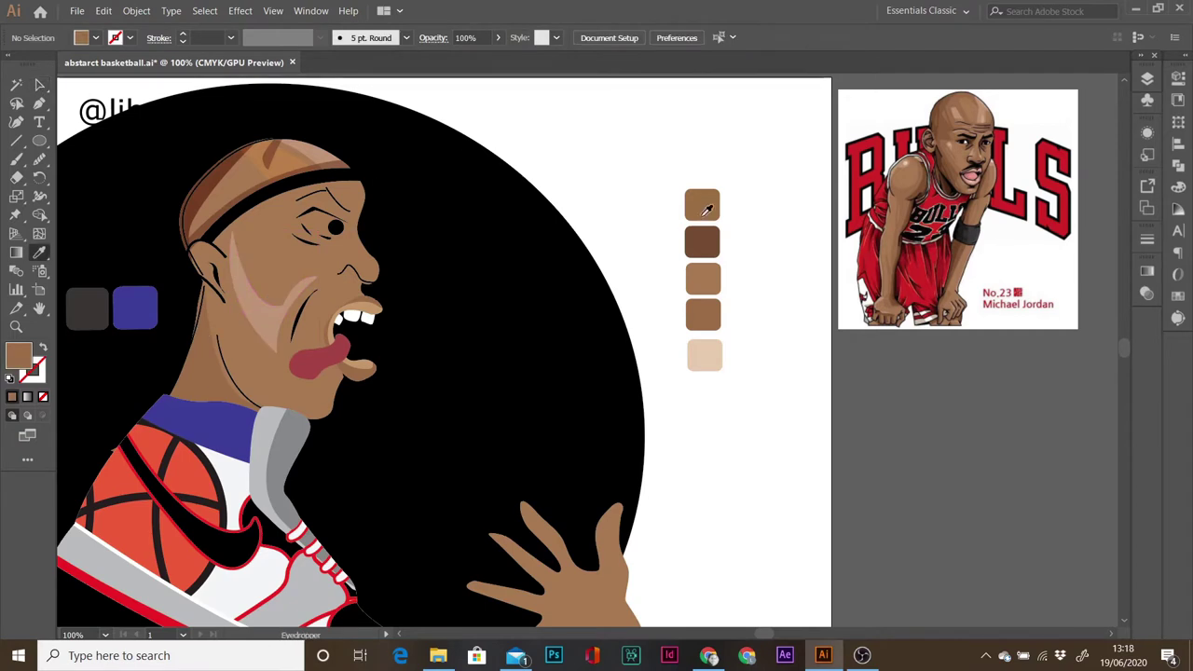
# - Draw a pale skin-tone patch under the eye at 64% opacity
pyautogui.press('p')
pyautogui.click(331, 241)
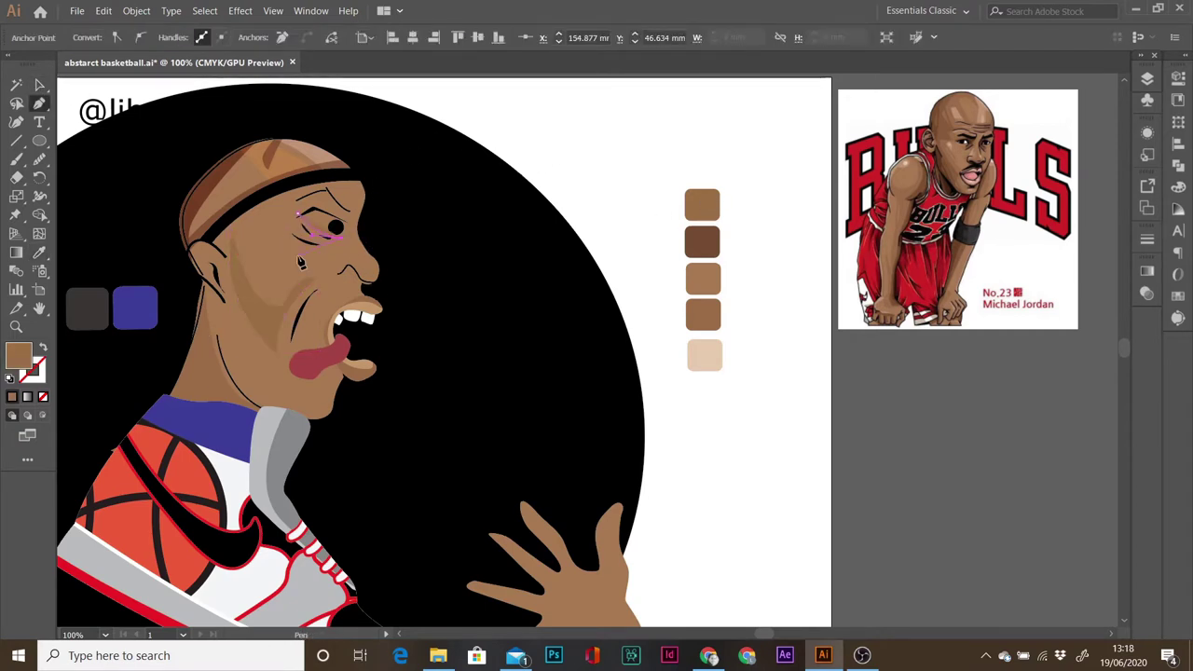
pyautogui.click(39, 252)
pyautogui.click(704, 354)
pyautogui.press('v')
pyautogui.click(1147, 293)
# - Send the under-eye patch behind the face and nudge it slightly down and right
pyautogui.click(136, 10)
pyautogui.click(382, 75)
pyautogui.click(368, 215)
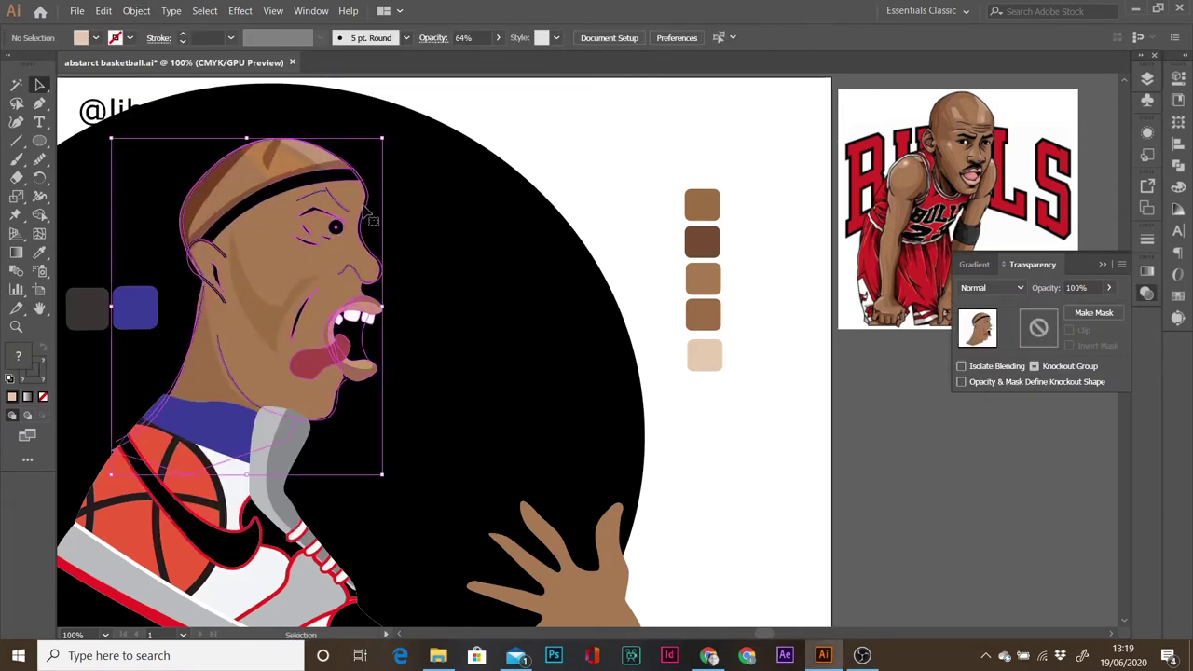
pyautogui.doubleClick(368, 215)
pyautogui.click(463, 238)
pyautogui.doubleClick(463, 238)
pyautogui.doubleClick(308, 229)
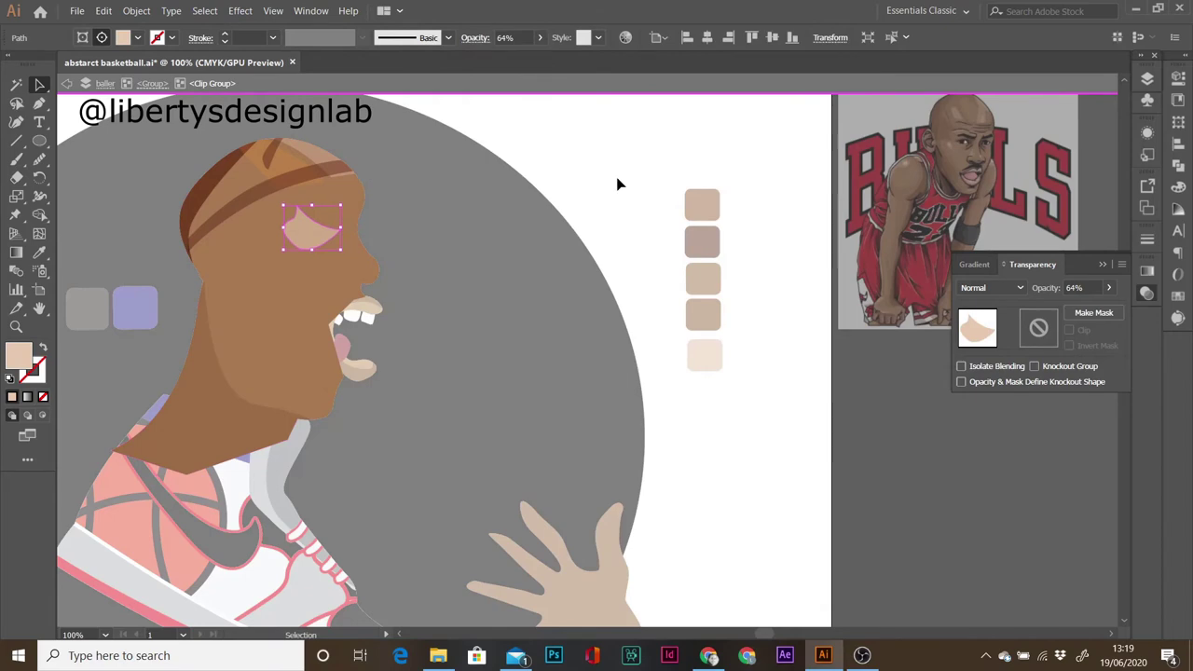
pyautogui.moveTo(312, 228); pyautogui.dragTo(314, 239)
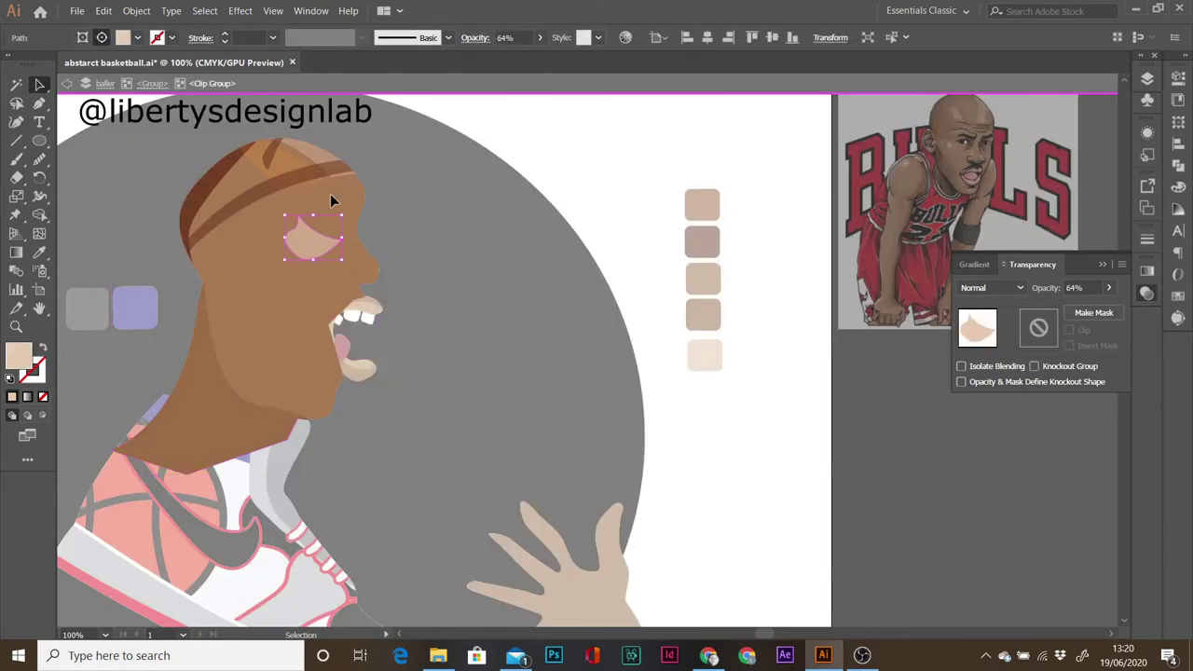
pyautogui.press('Escape')
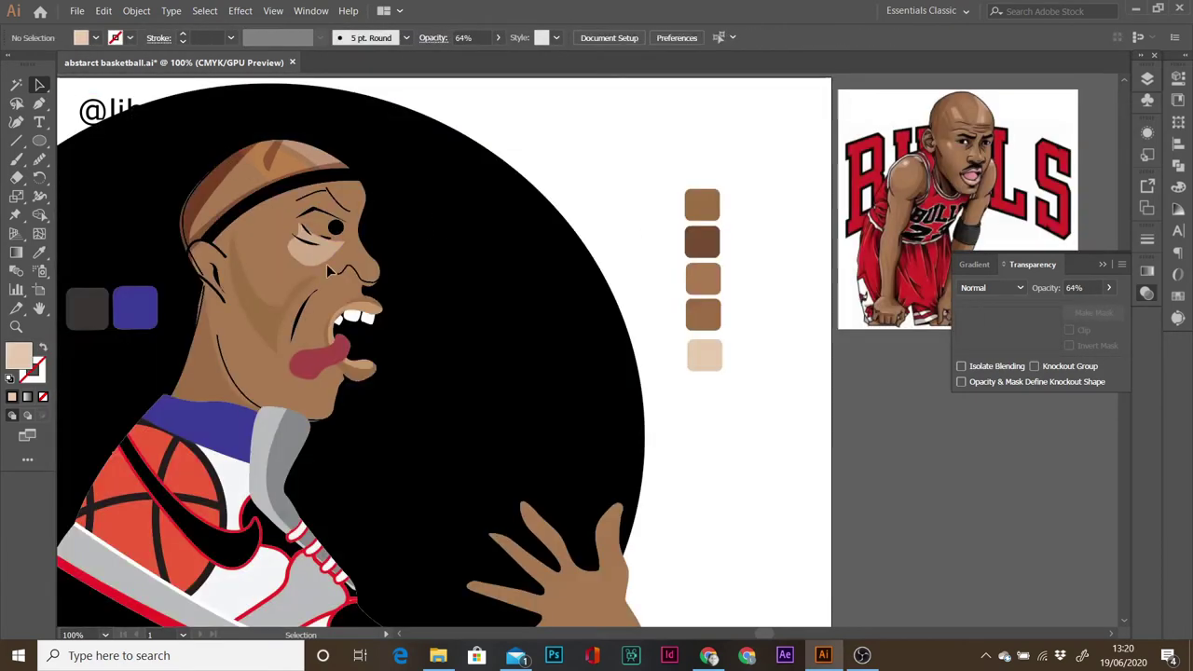
# - Draw a white eye shape on the eyelid and bring it to the front
pyautogui.doubleClick(328, 270)
pyautogui.press('Escape')
pyautogui.doubleClick(298, 236)
pyautogui.press('Escape')
pyautogui.click(297, 236)
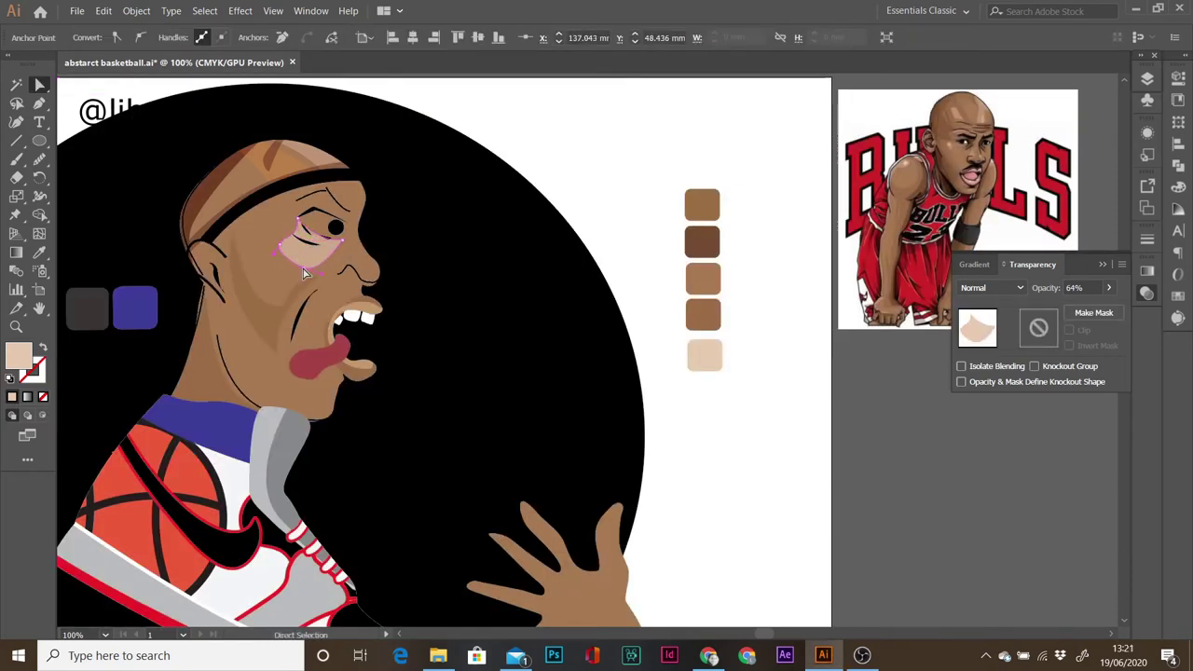
pyautogui.hotkey('ctrl', 'shift', 'a')
pyautogui.press('p')
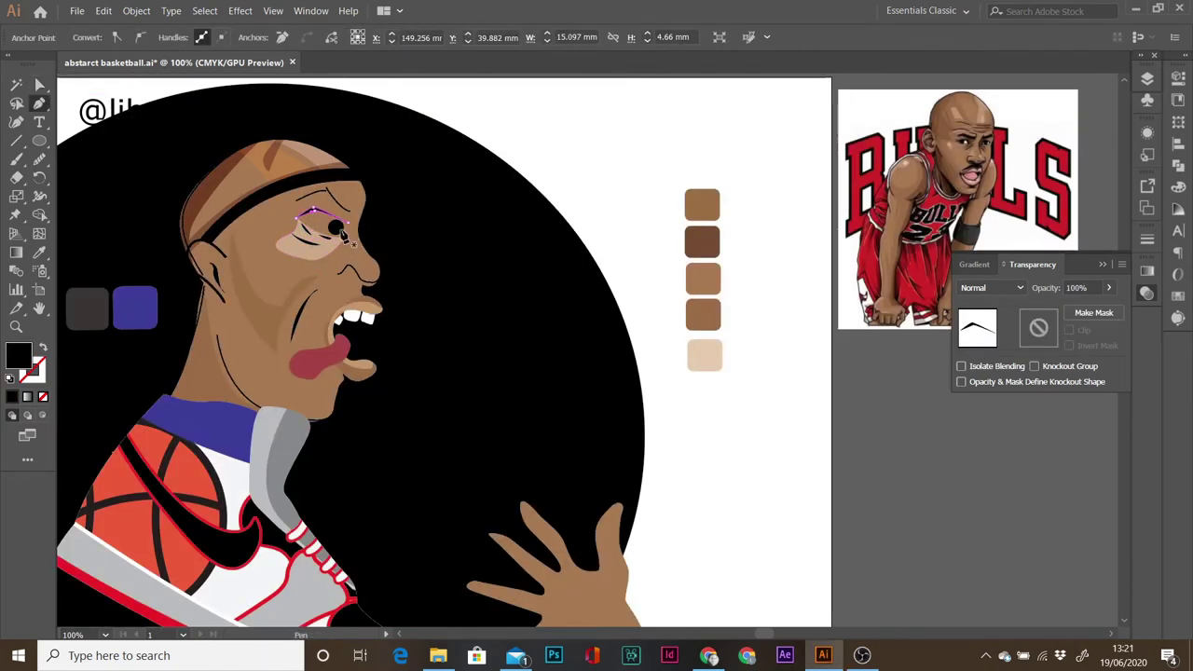
pyautogui.hotkey('ctrl', '+')
pyautogui.keyDown('ctrl'); pyautogui.click(565, 359); pyautogui.keyUp('ctrl')
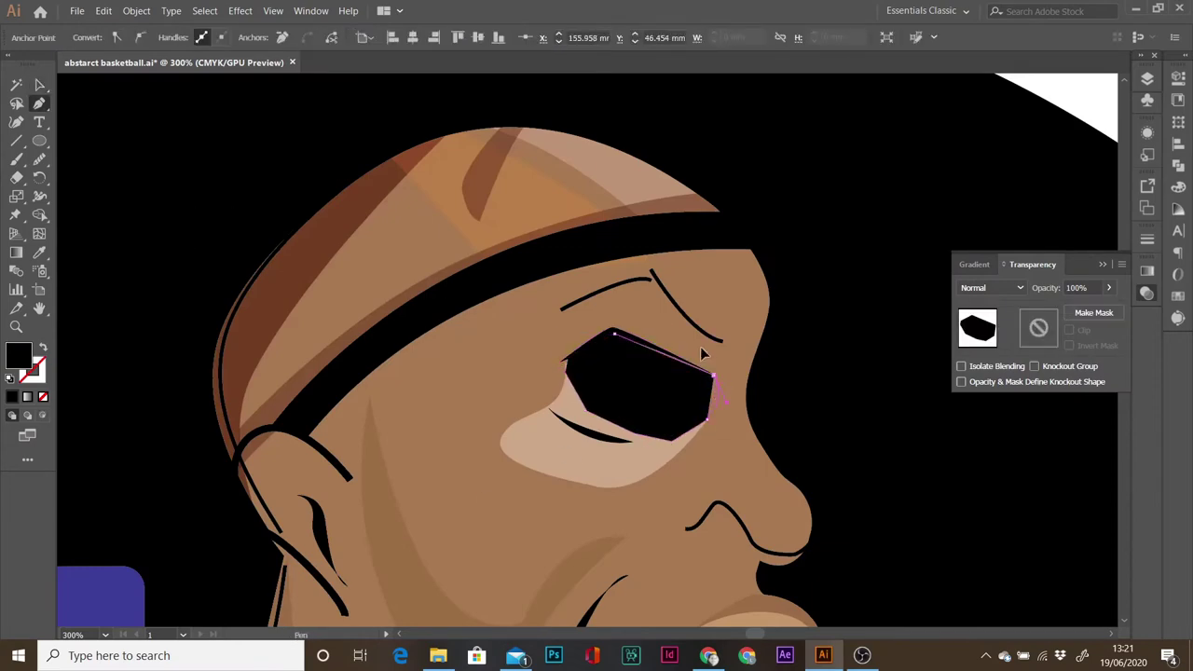
pyautogui.press('v')
pyautogui.click(136, 11)
pyautogui.click(480, 72)
pyautogui.hotkey('ctrl', 'shift', ']')
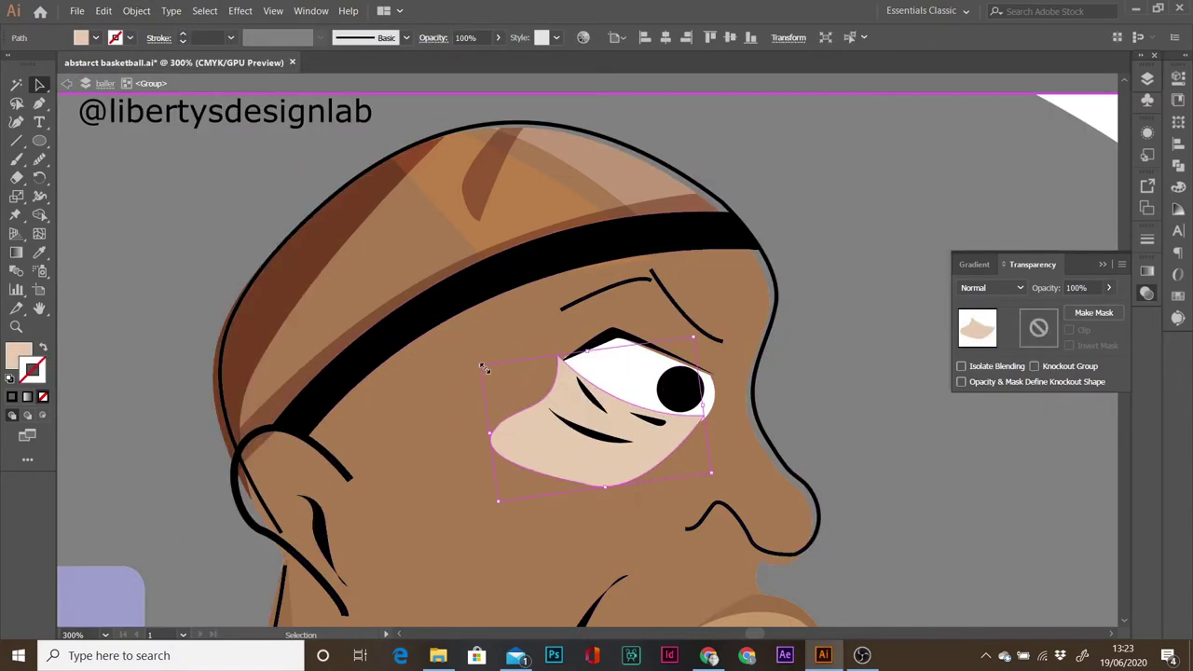
# - Recolour the pale under-eye shape to a warmer skin tone
pyautogui.click(709, 376)
pyautogui.click(597, 457)
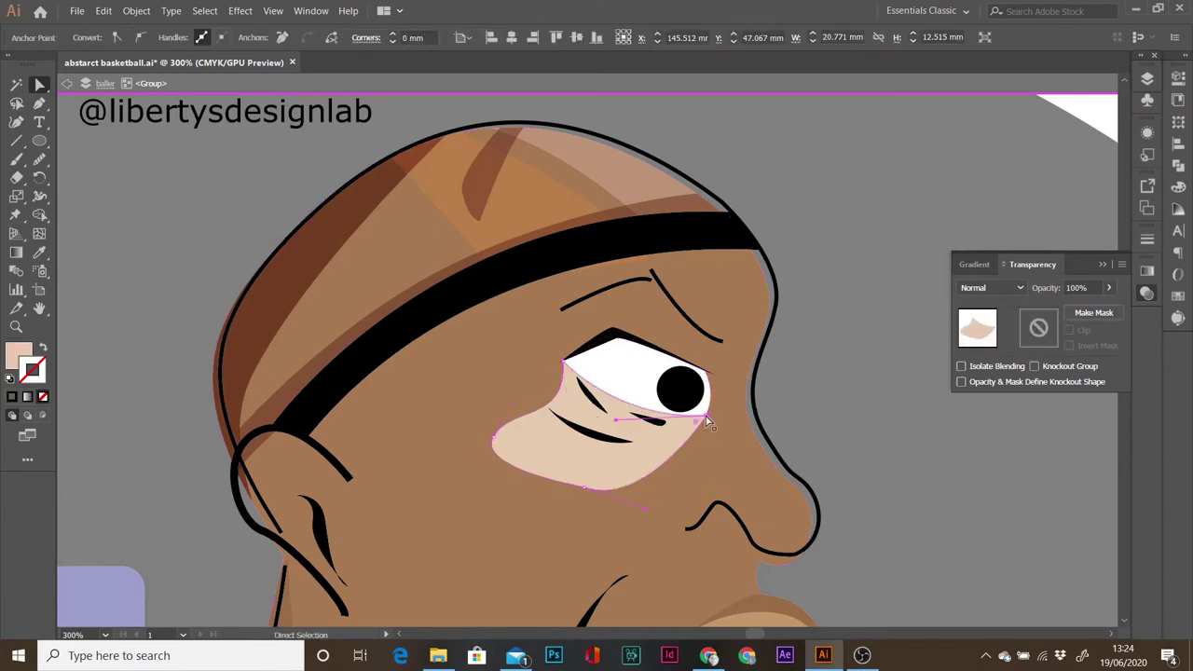
pyautogui.click(1179, 186)
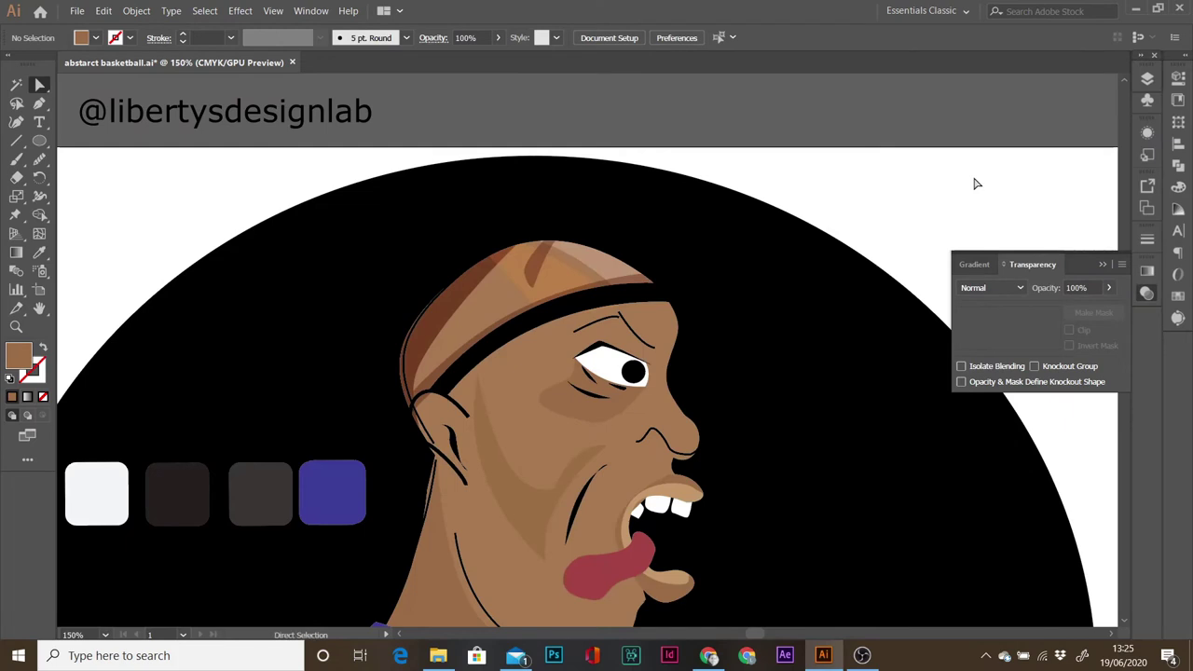
# - Extend the ear outline to a new point and fill the ear skin brown with no outline
pyautogui.click(476, 508)
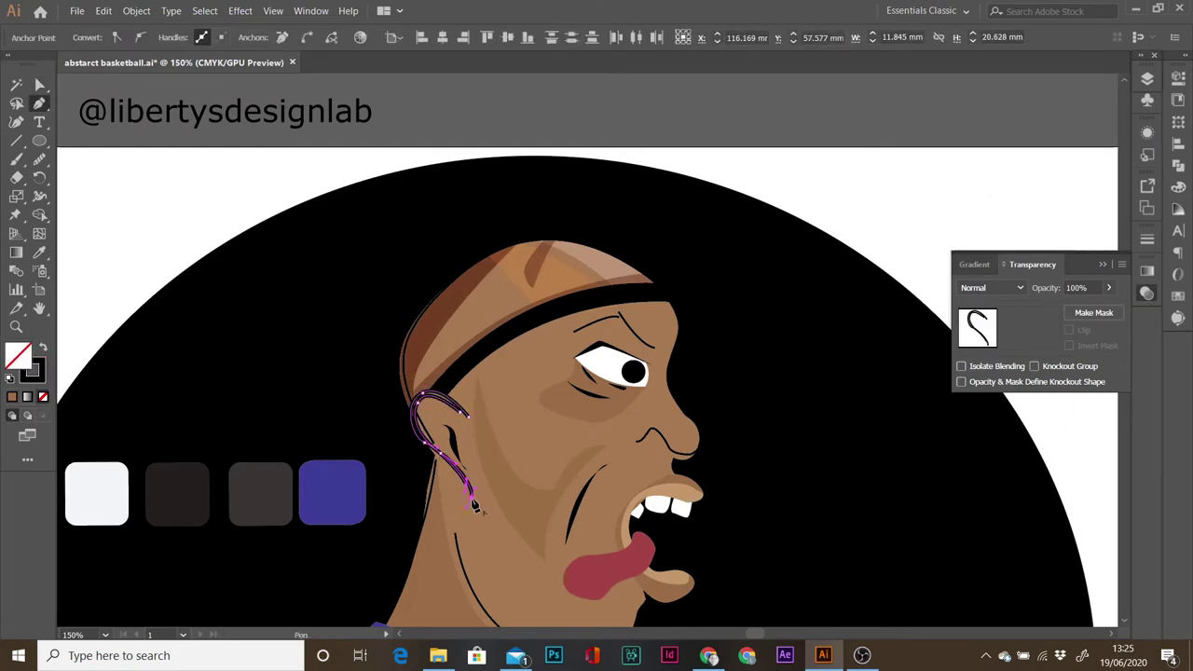
pyautogui.doubleClick(19, 355)
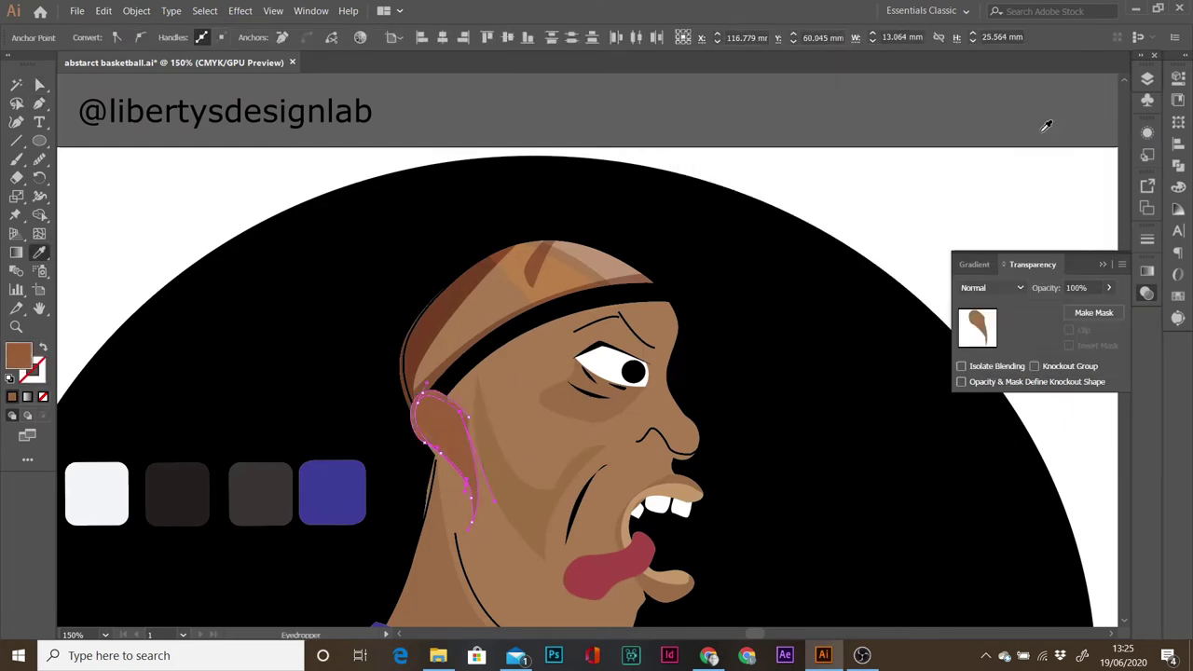
pyautogui.press('Escape')
pyautogui.press('d')
pyautogui.click(41, 357)
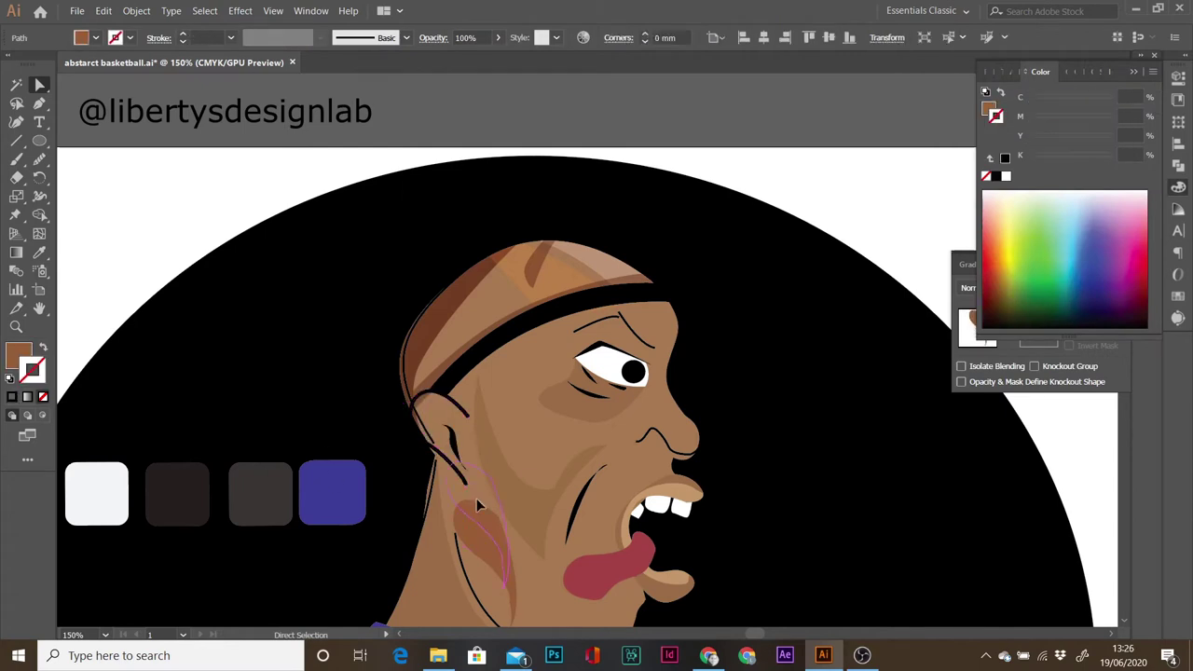
pyautogui.click(458, 418)
pyautogui.click(459, 418)
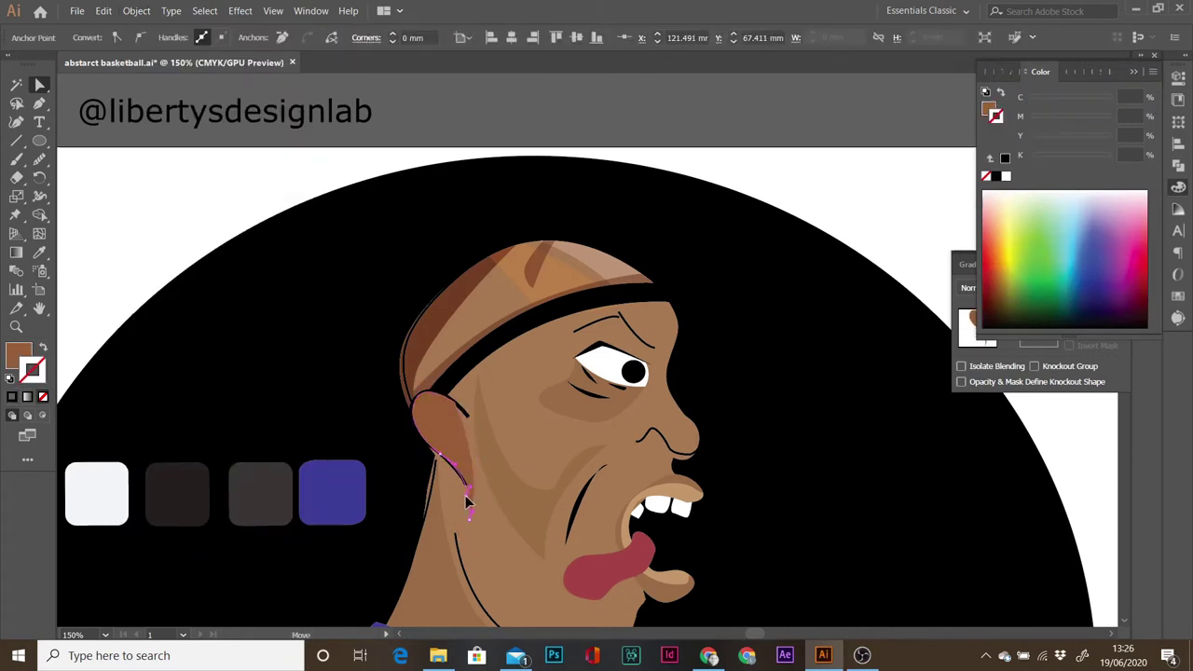
# - Check the ear group's inner shape and its anchor points
pyautogui.click(239, 191)
pyautogui.click(494, 380)
pyautogui.hotkey('ctrl', 'shift', 'a')
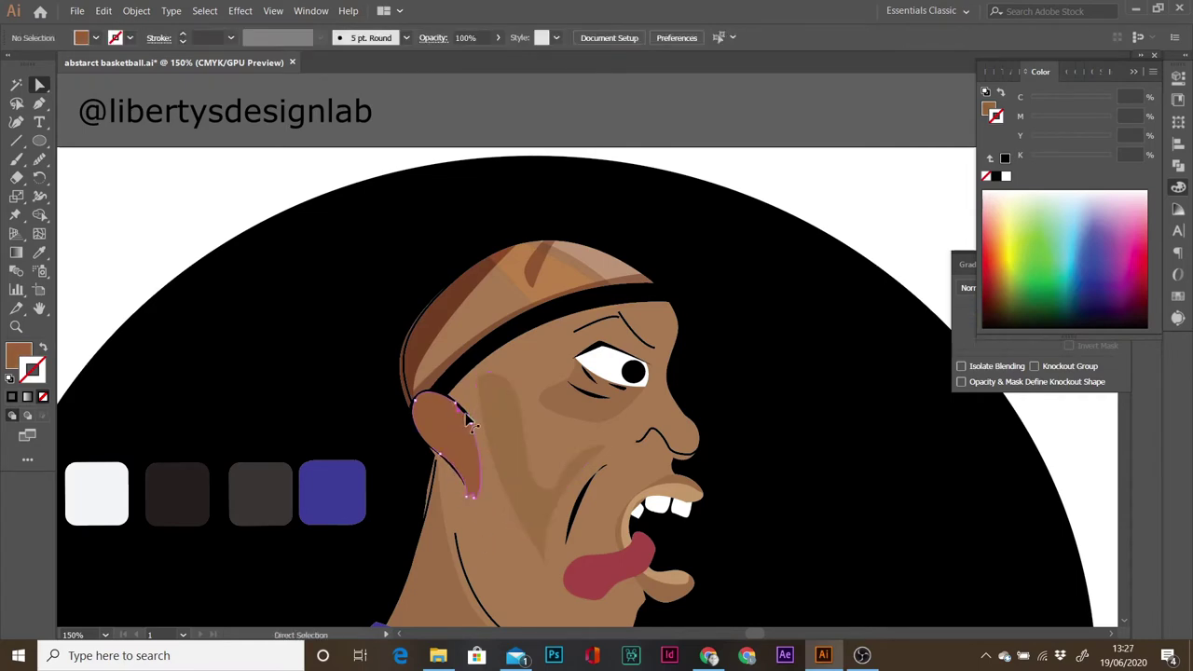
pyautogui.press('v')
pyautogui.click(471, 420)
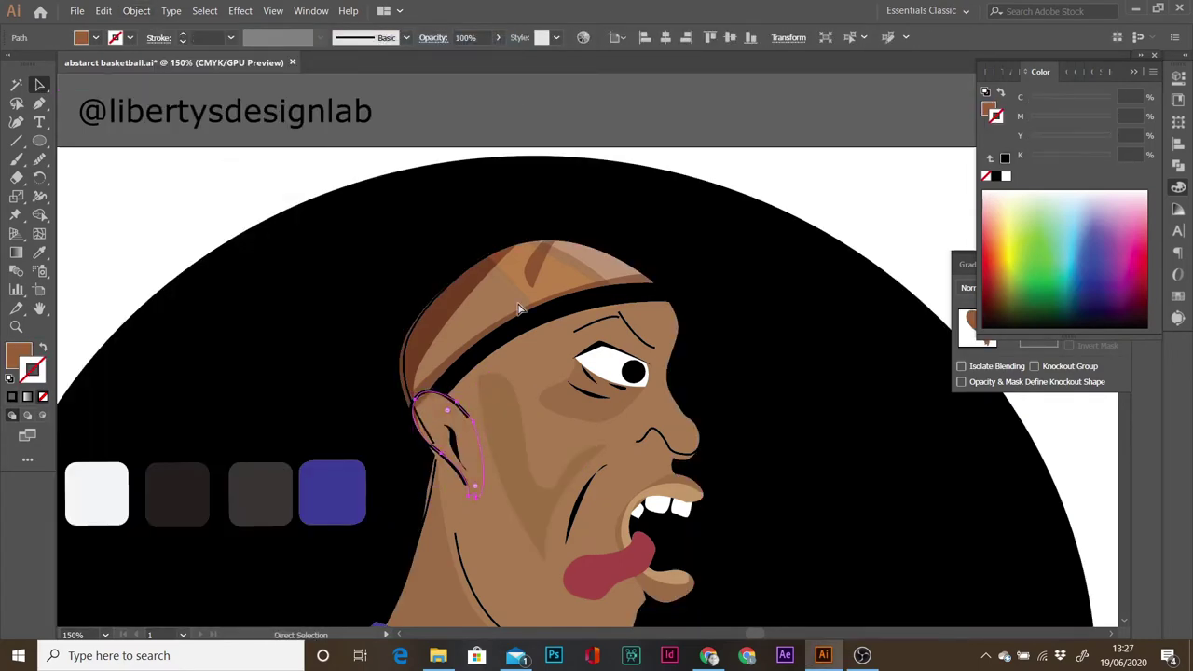
pyautogui.doubleClick(450, 450)
pyautogui.press('Escape')
pyautogui.hotkey('ctrl', 'shift', 'a')
pyautogui.press('a')
pyautogui.click(456, 427)
pyautogui.click(105, 203)
pyautogui.scroll(-3, 1097, 339)
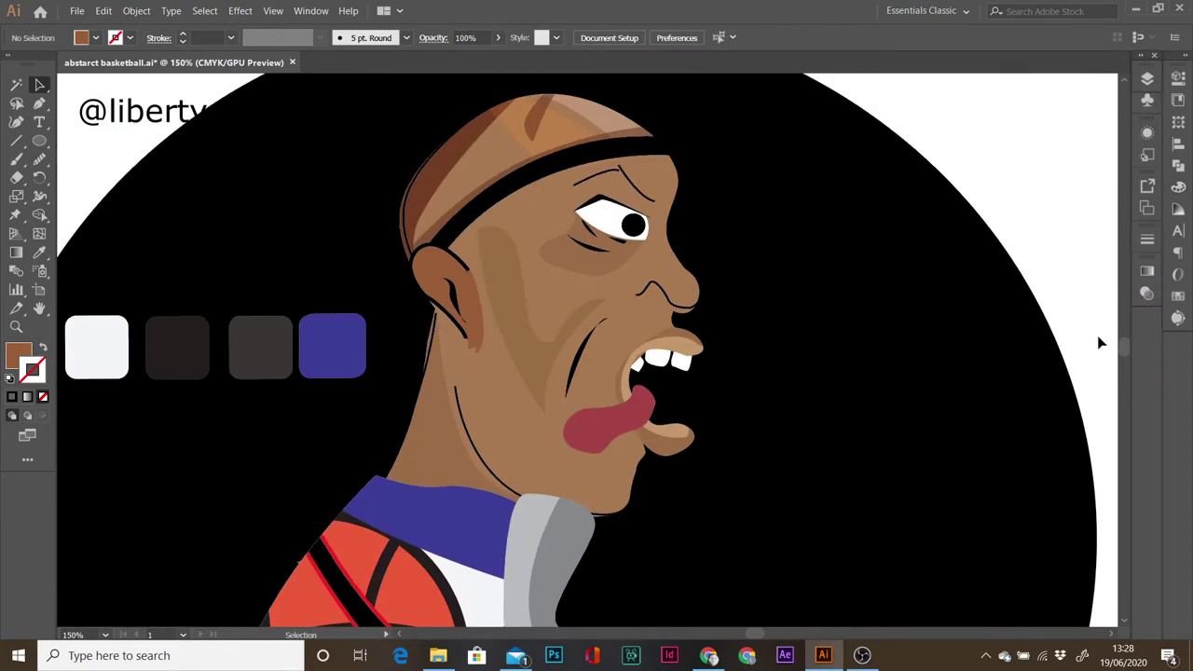
pyautogui.hscroll(5, 1098, 339)
pyautogui.hscroll(-3, 597, 372)
# - Draw a Multiply shadow below the lower lip at 12% opacity and move it into place
pyautogui.press('p')
pyautogui.click(345, 454)
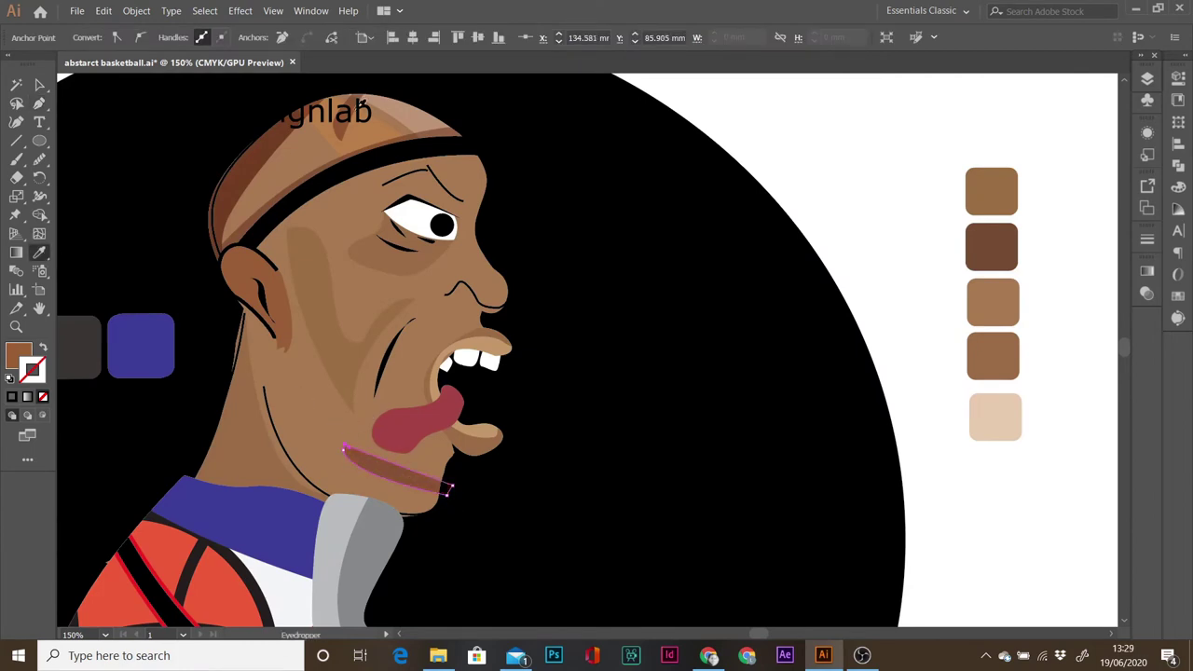
pyautogui.click(1146, 294)
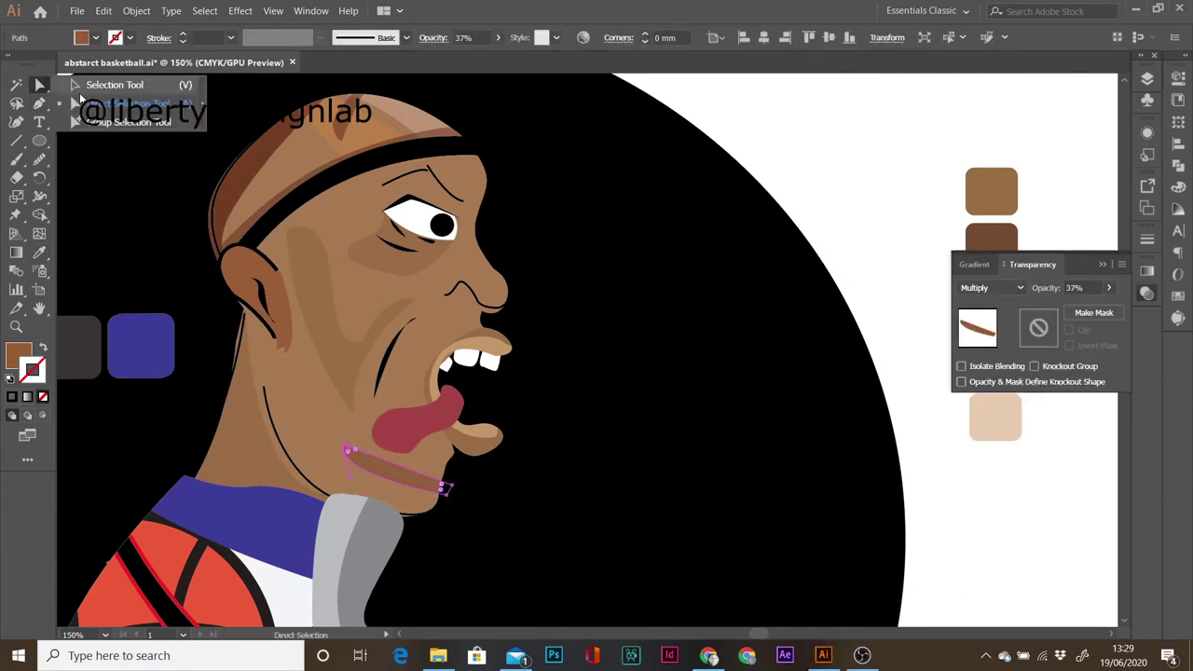
pyautogui.click(40, 85)
pyautogui.write('12')
pyautogui.press('Return')
pyautogui.moveTo(415, 475); pyautogui.dragTo(370, 464)
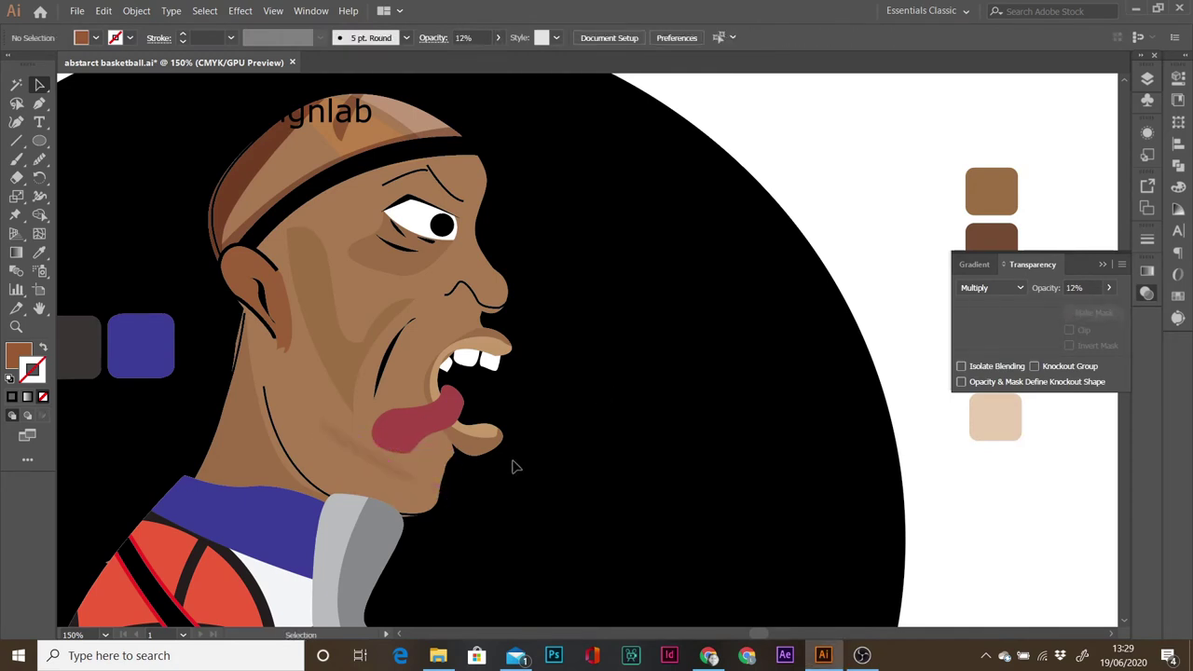
# - Start a new path just below the lower lip
pyautogui.press('p')
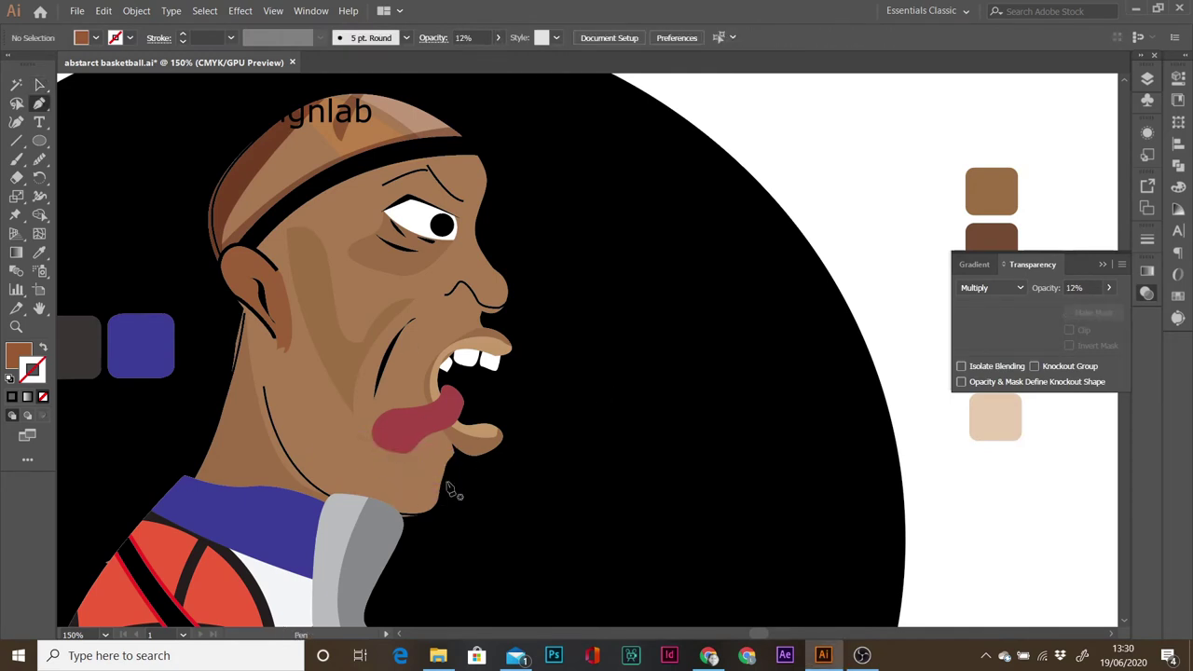
pyautogui.click(450, 475)
pyautogui.click(420, 511)
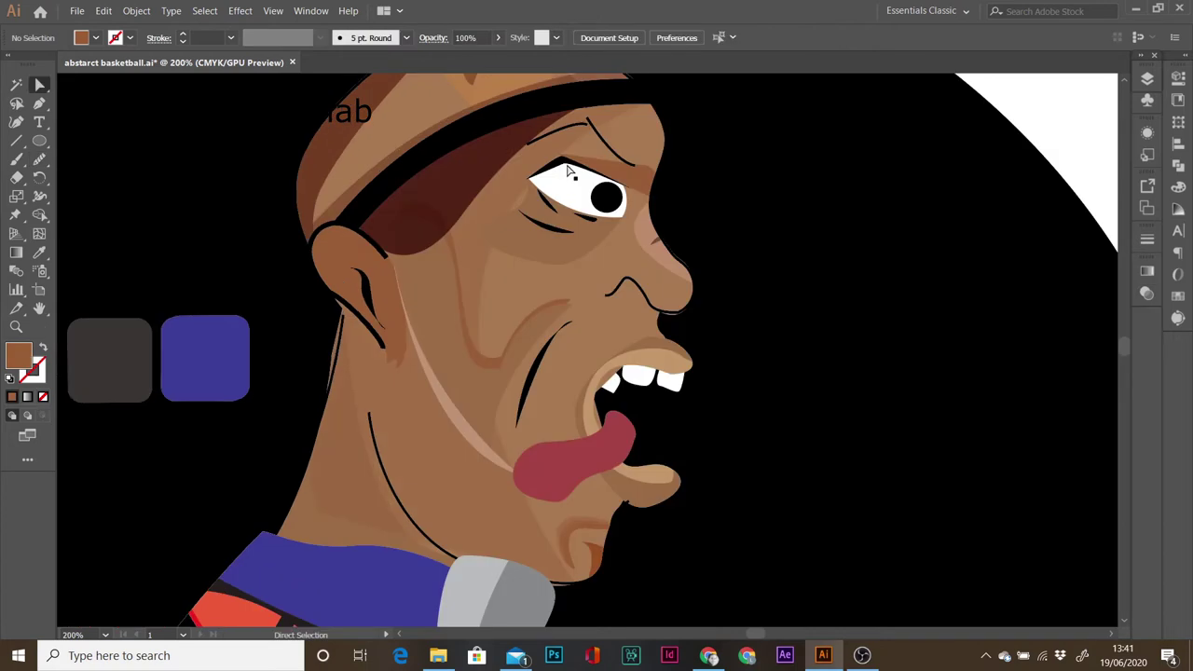
# - Add an extra anchor point to the upper eyelid outline
pyautogui.click(572, 166)
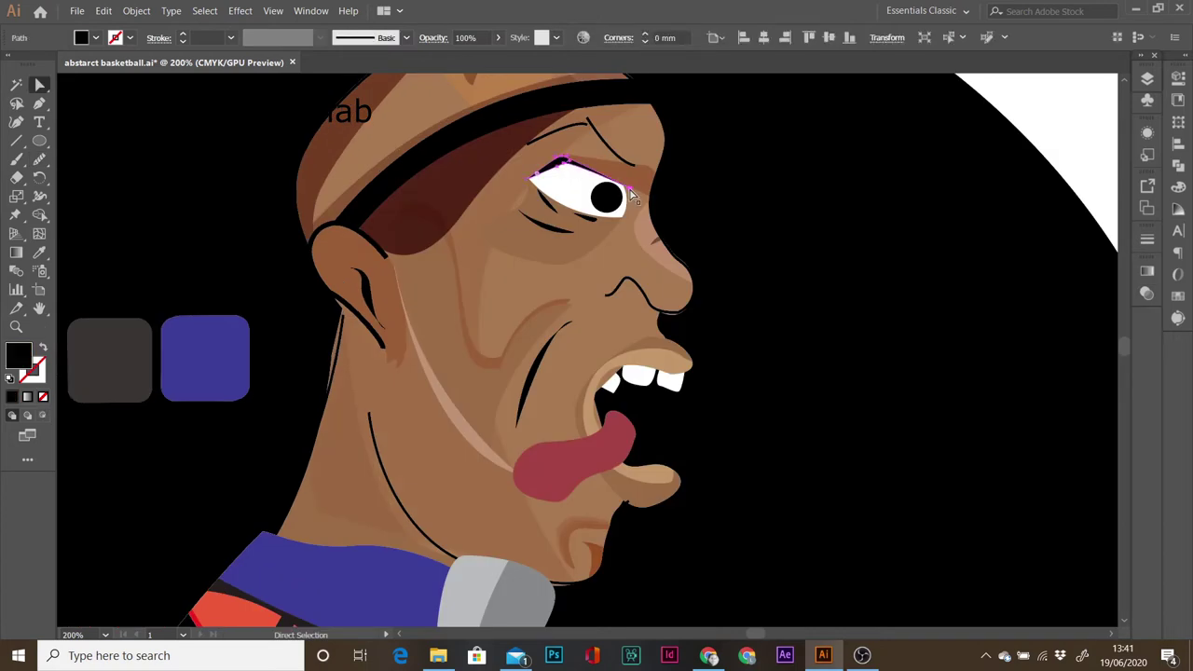
pyautogui.click(39, 103)
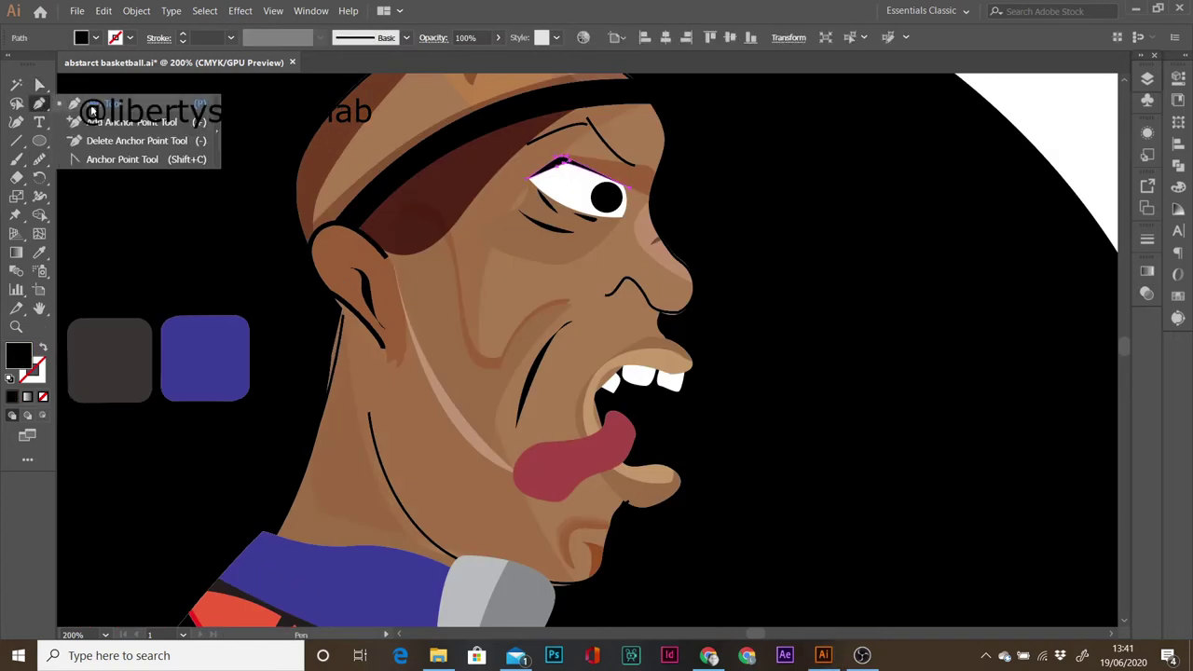
pyautogui.click(605, 180)
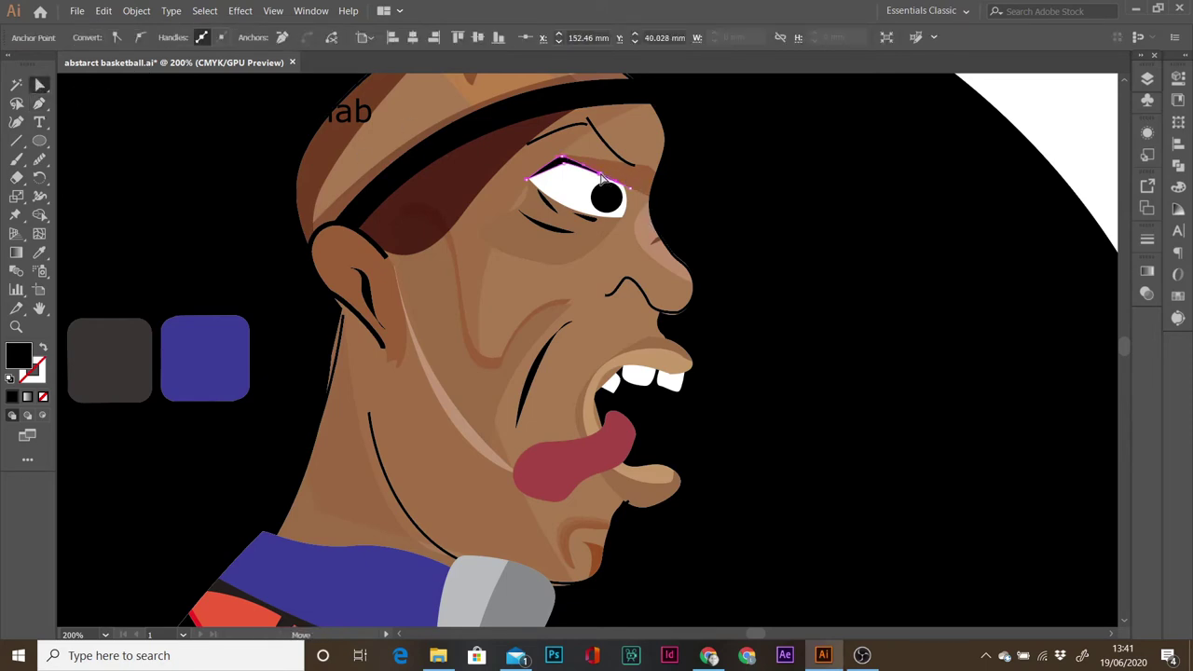
pyautogui.click(704, 182)
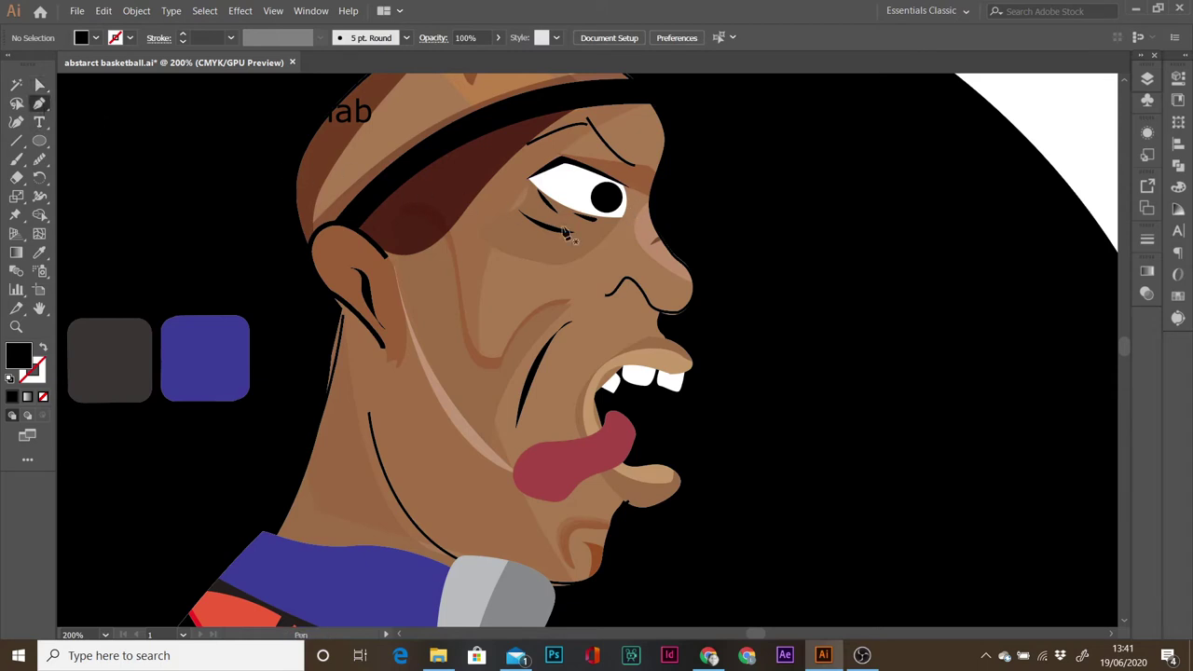
# - Extend the line running along the underside of the eye
pyautogui.click(621, 224)
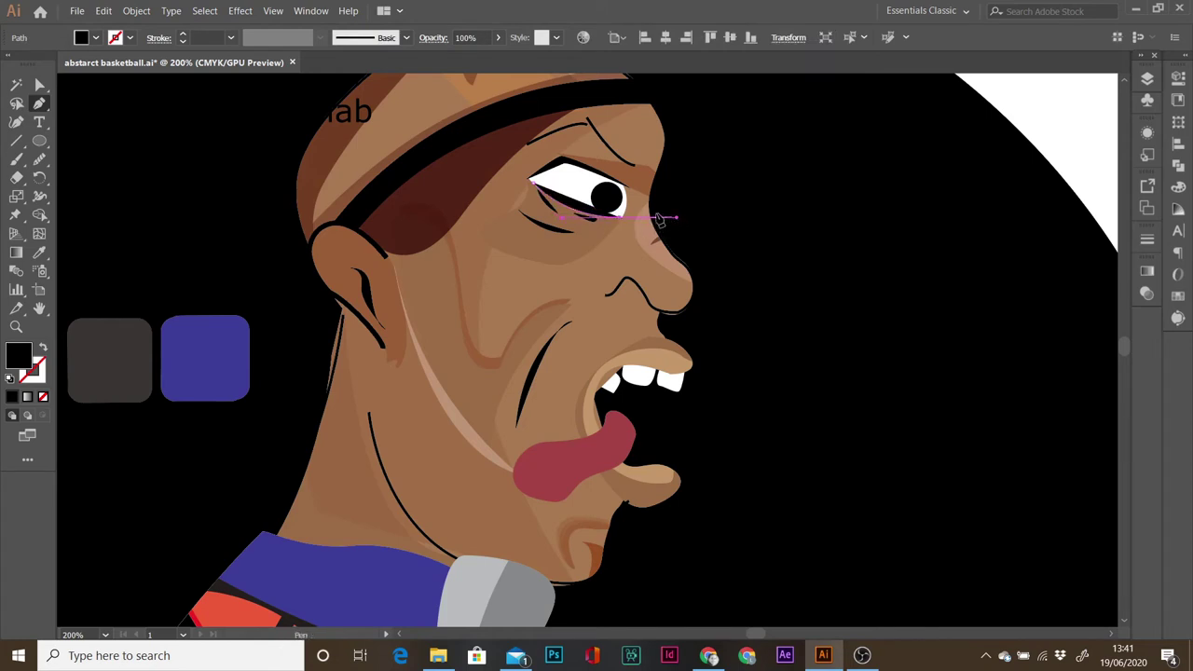
pyautogui.click(622, 226)
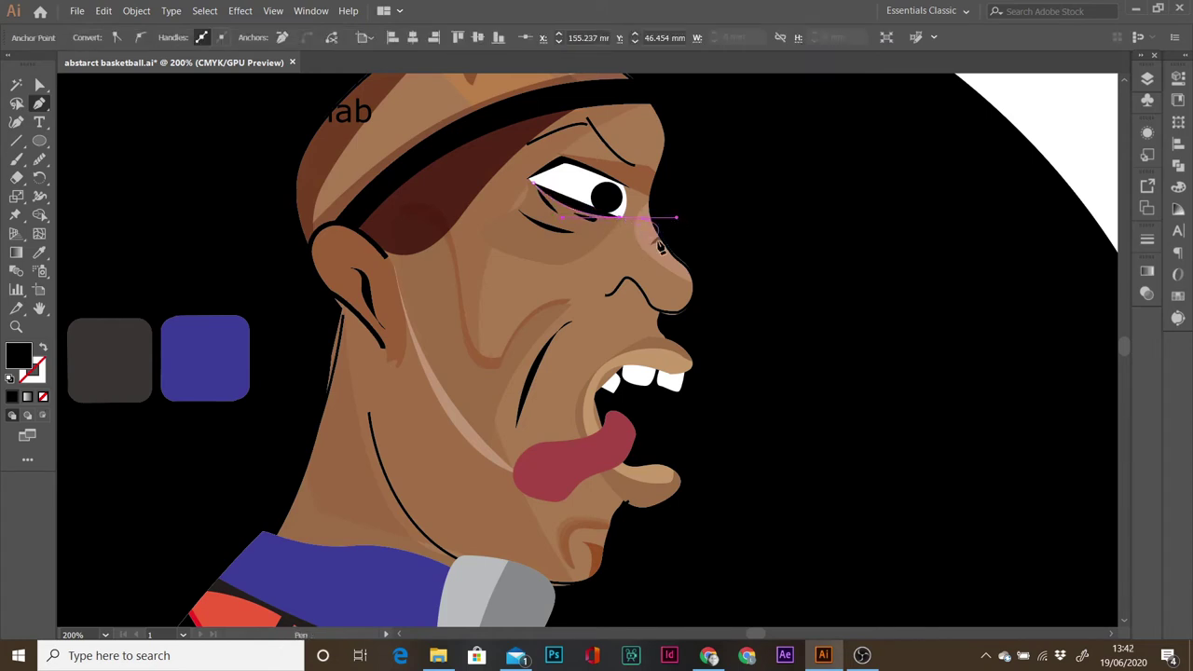
pyautogui.click(817, 326)
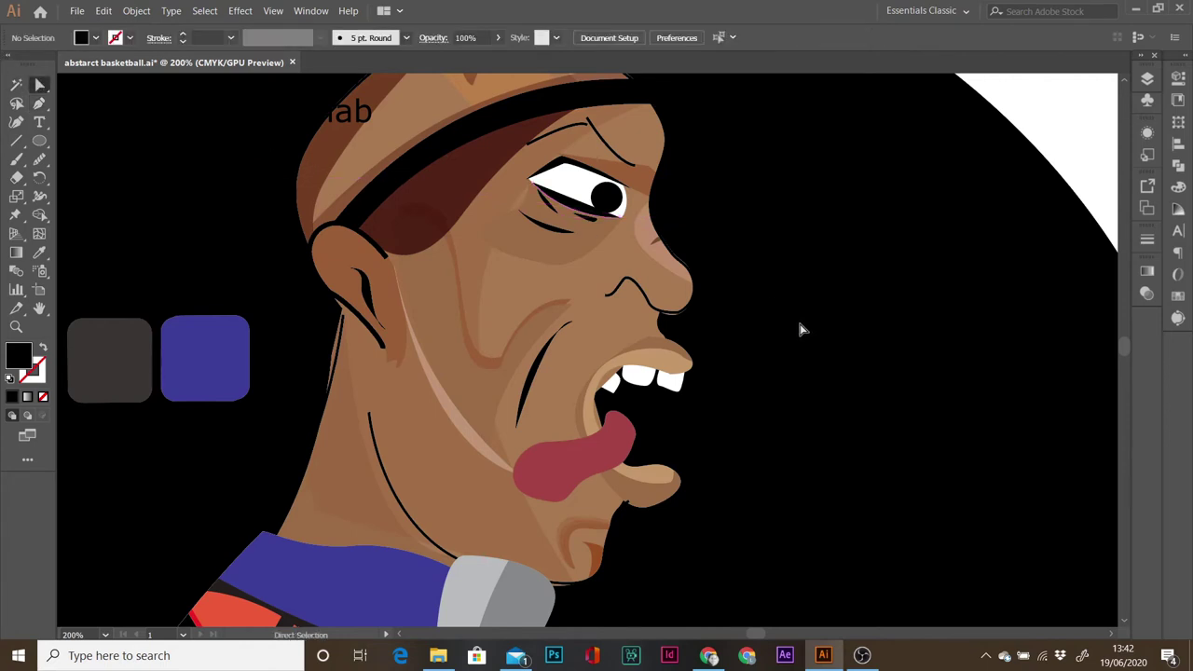
pyautogui.click(605, 202)
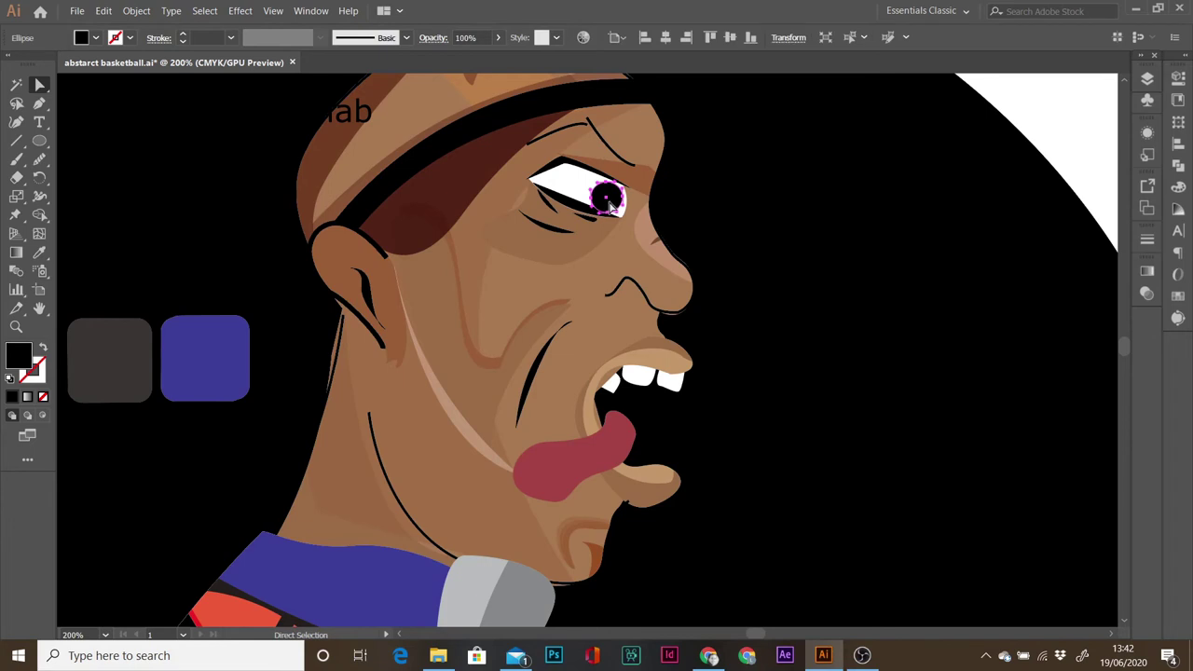
# - Reselect the player's black pupil and enlarge it slightly
pyautogui.click(713, 233)
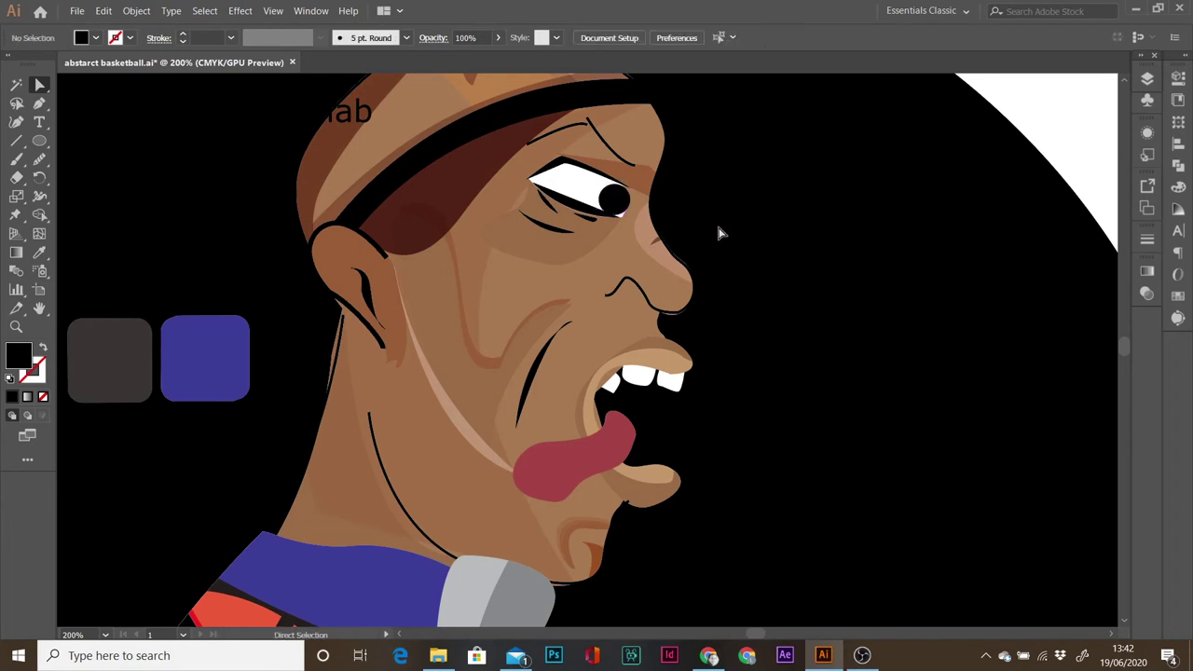
pyautogui.click(620, 207)
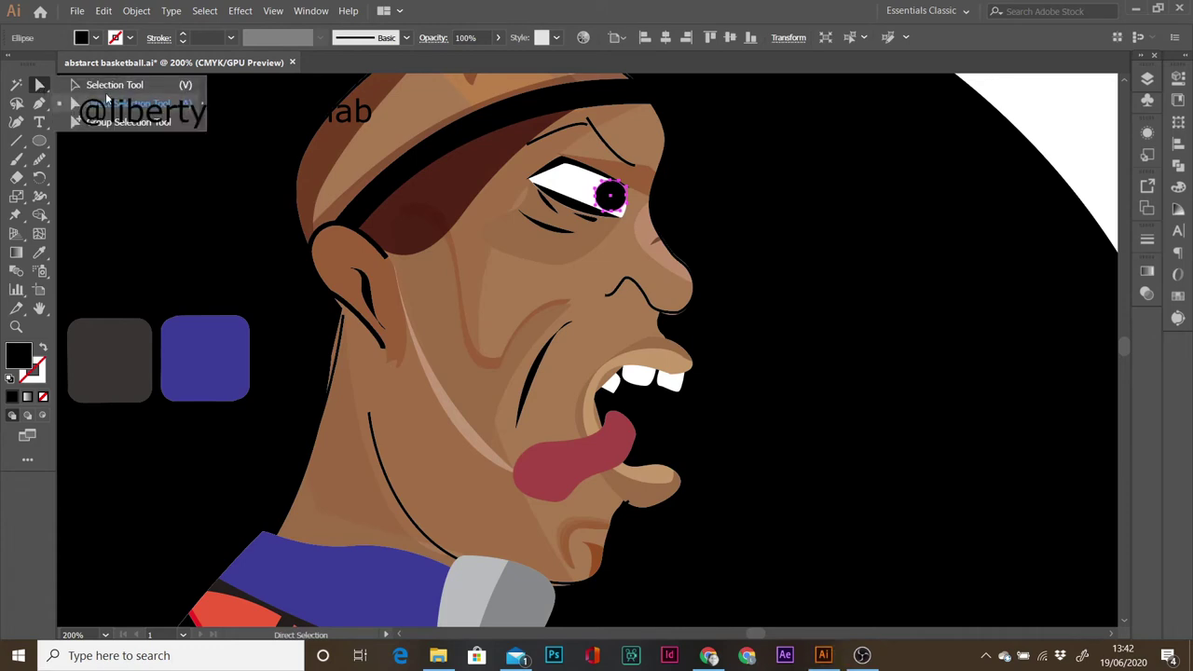
pyautogui.click(41, 85)
pyautogui.moveTo(630, 213); pyautogui.dragTo(648, 222)
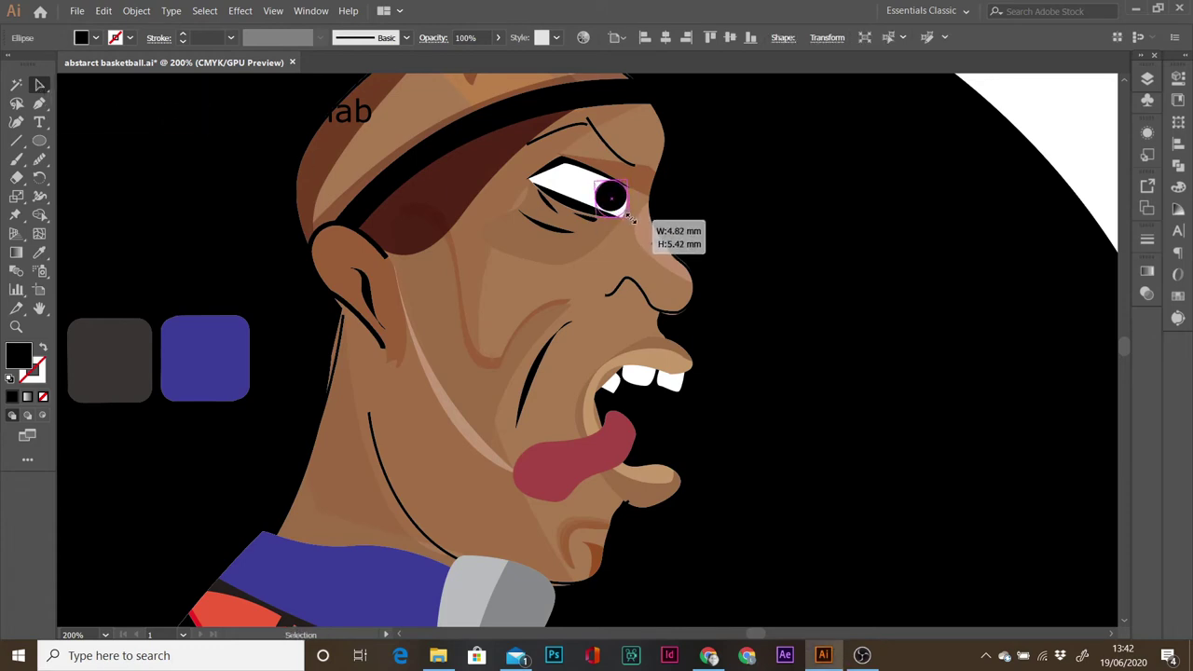
pyautogui.click(701, 229)
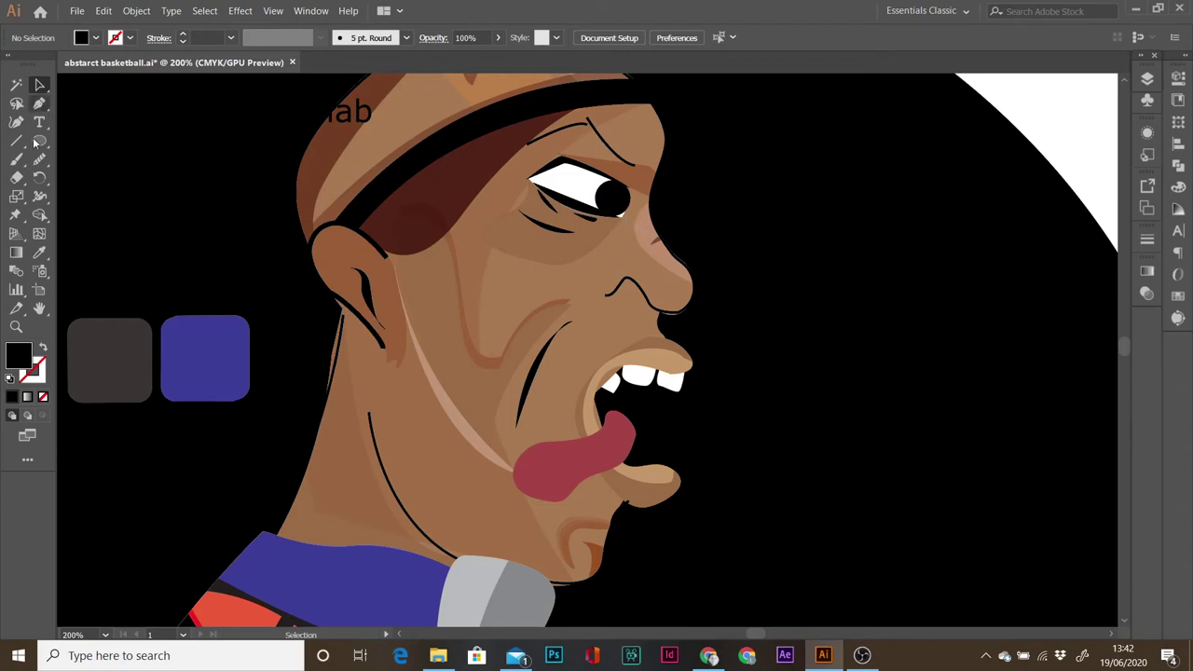
# - Draw a small white catchlight circle with thin black outline on the pupil
pyautogui.moveTo(40, 141)
pyautogui.mouseDown()
pyautogui.moveTo(108, 145)
pyautogui.moveTo(106, 159)
pyautogui.mouseUp()
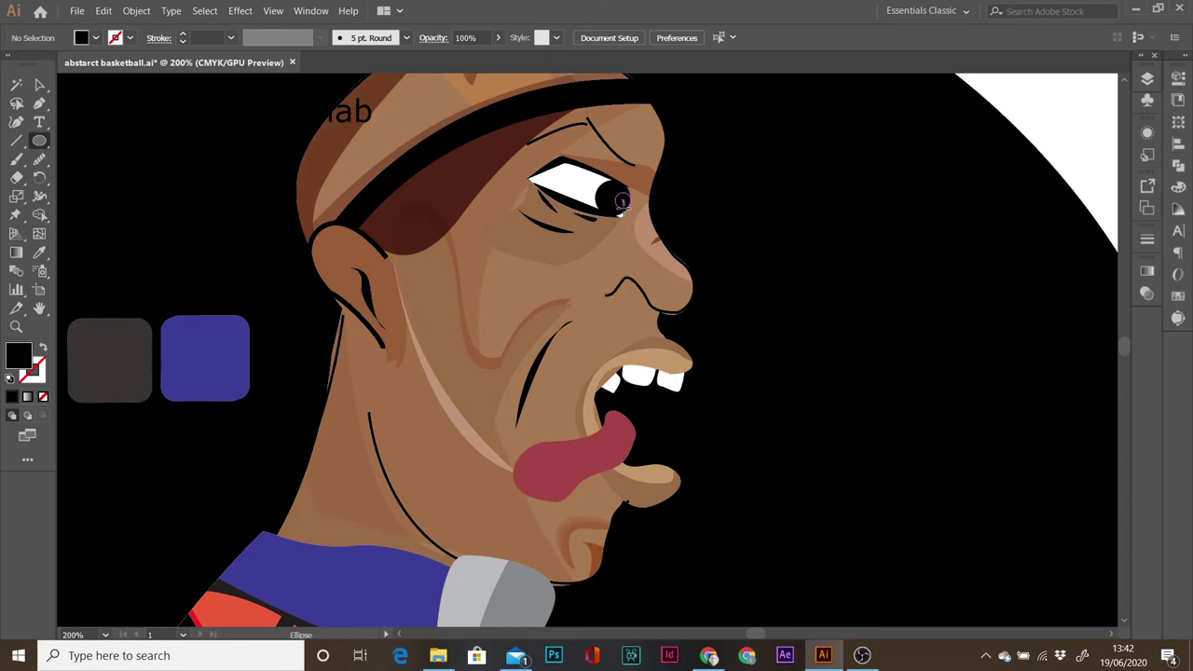
pyautogui.moveTo(622, 200); pyautogui.dragTo(635, 209)
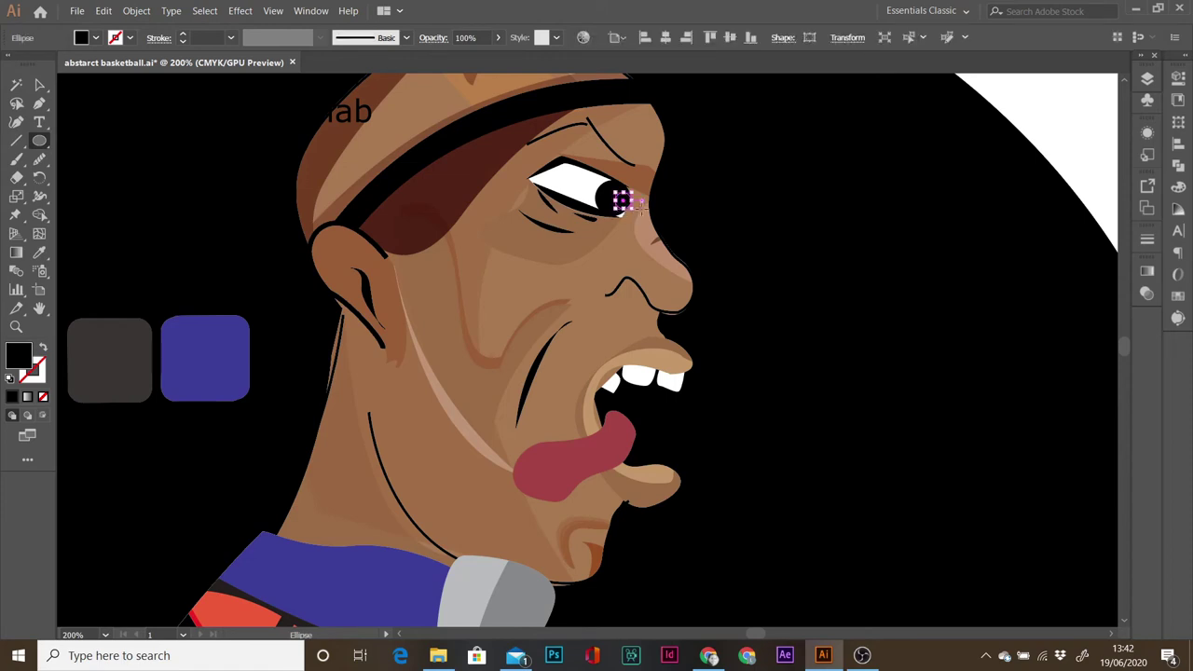
pyautogui.click(11, 377)
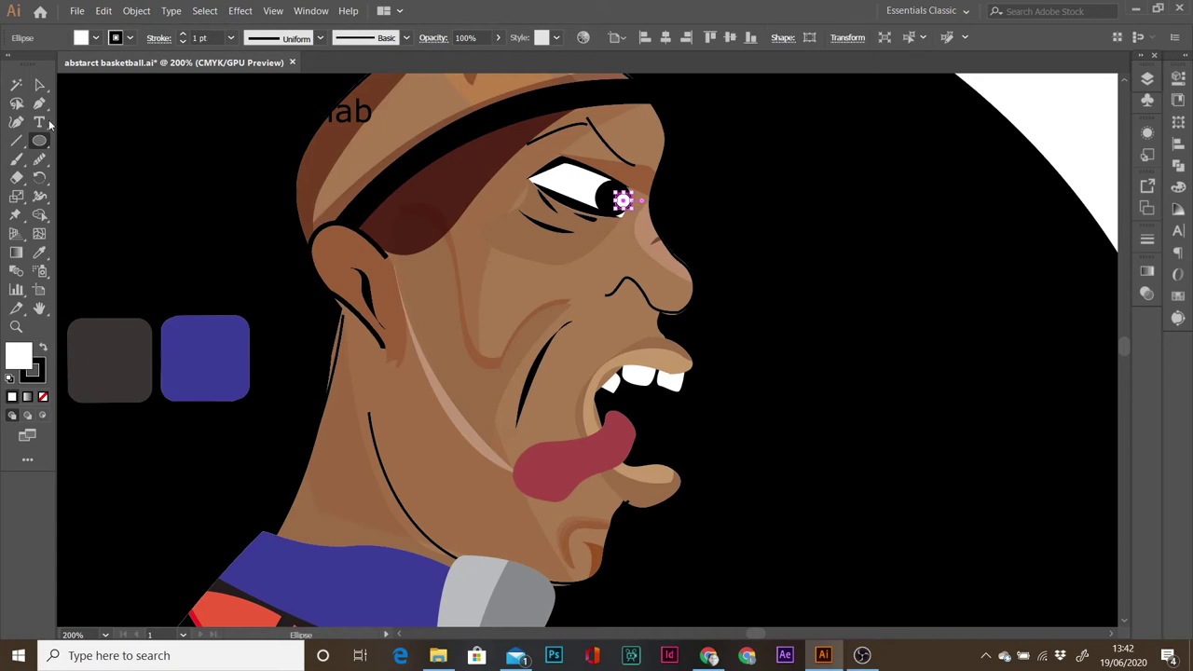
pyautogui.press('v')
pyautogui.hotkey('ctrl', '+')
# - Drag the eye-white's lower anchor and handle so the rim wraps under the pupil
pyautogui.click(572, 389)
pyautogui.click(504, 332)
pyautogui.press('a')
pyautogui.click(570, 380)
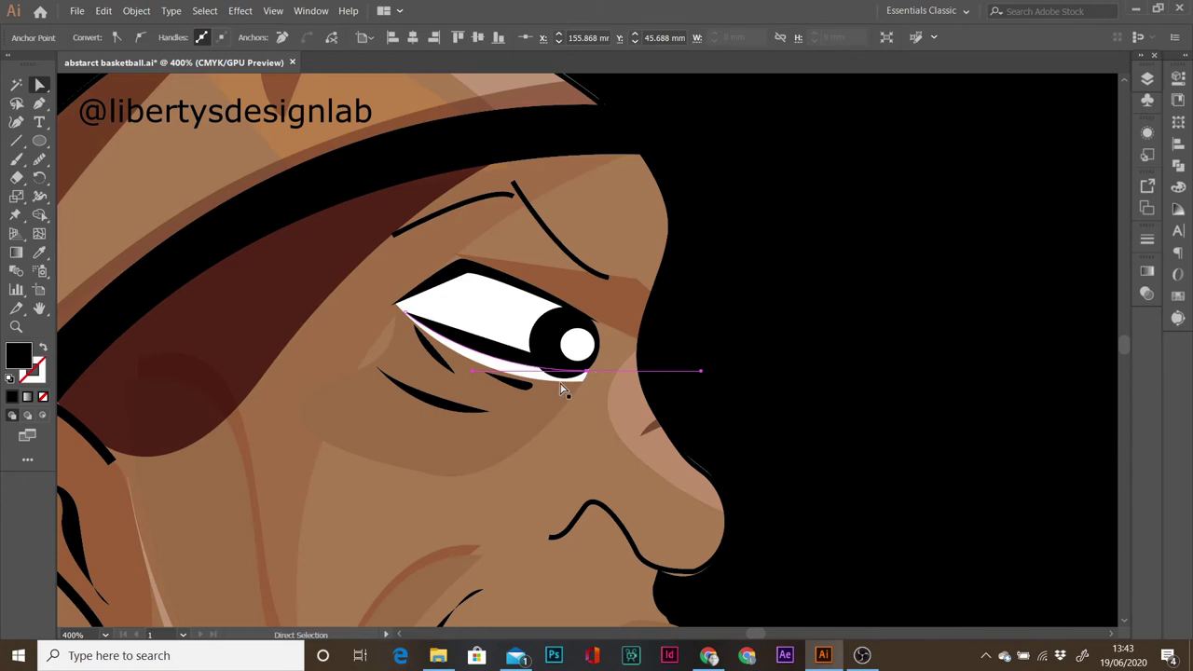
pyautogui.moveTo(483, 358); pyautogui.dragTo(568, 390)
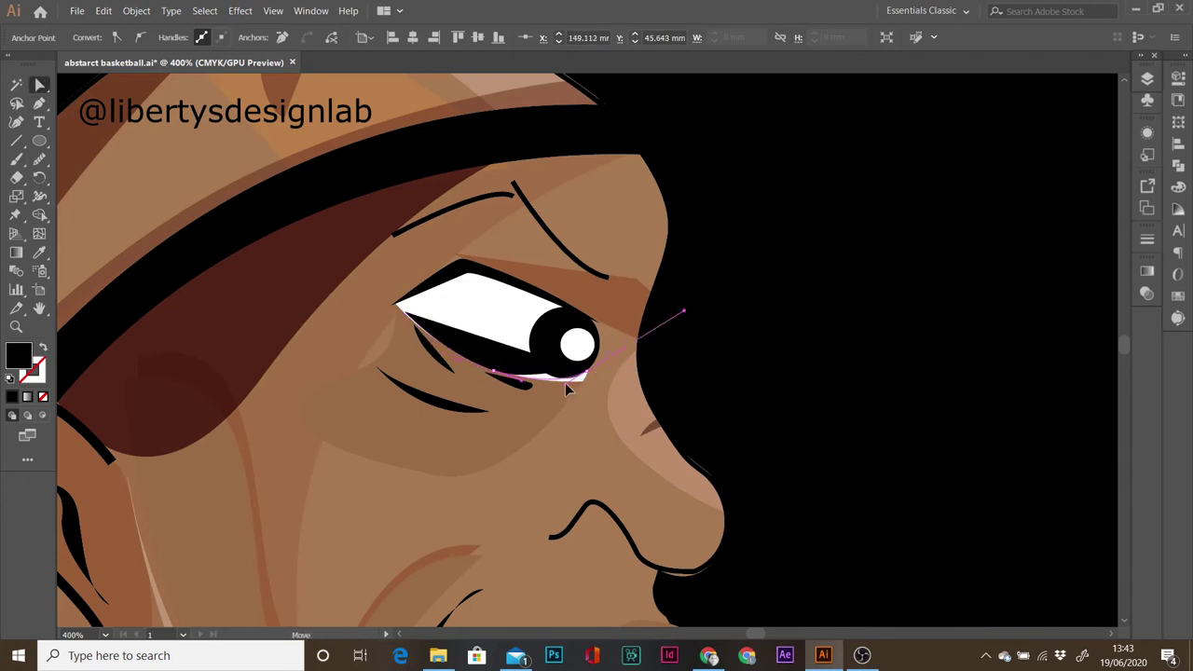
pyautogui.moveTo(588, 373); pyautogui.dragTo(581, 392)
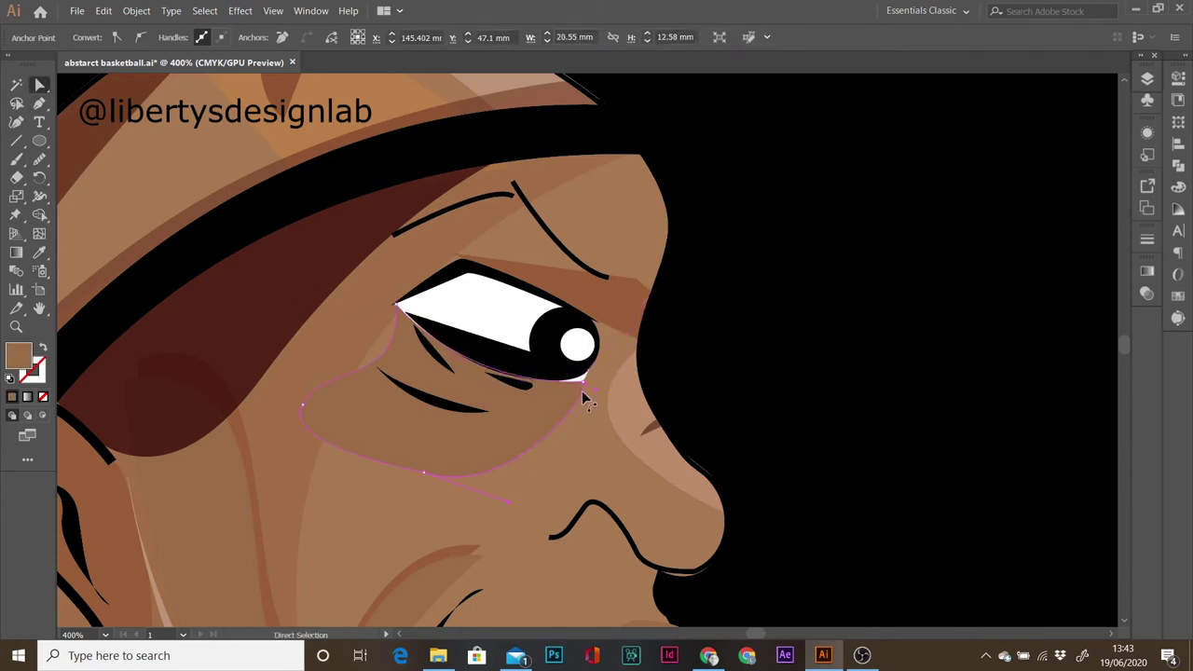
pyautogui.click(584, 376)
pyautogui.hotkey('ctrl', 'shift', 'a')
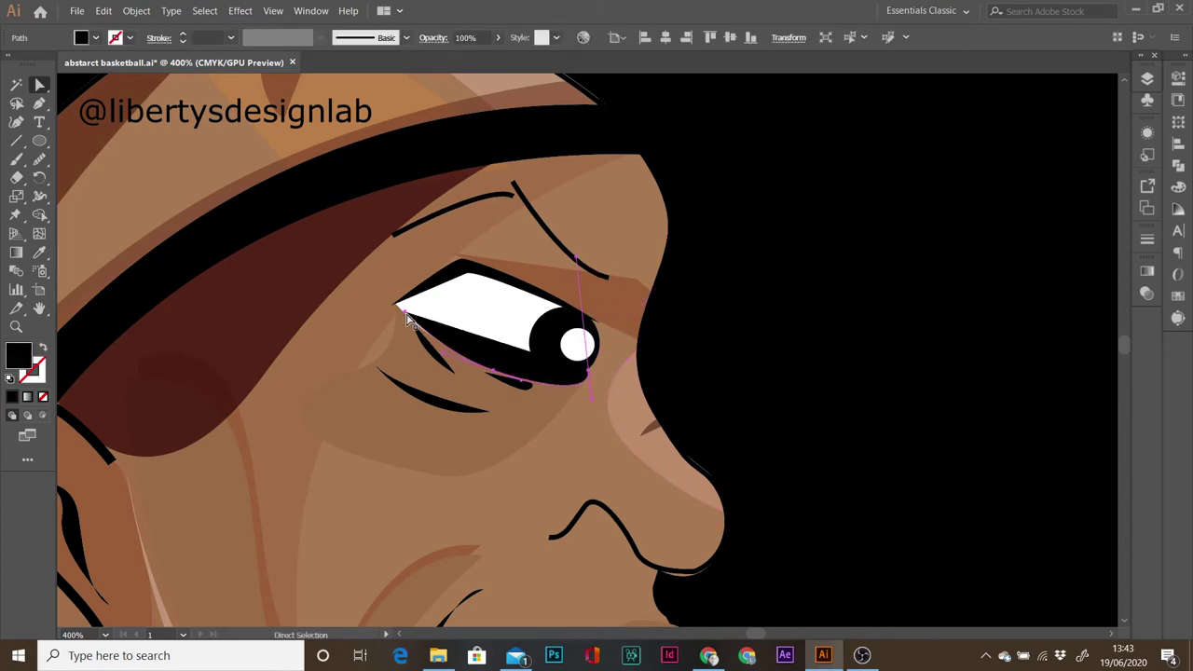
pyautogui.hotkey('ctrl', '-')
pyautogui.hotkey('ctrl', '-')
pyautogui.hotkey('ctrl', '-')
pyautogui.hotkey('ctrl', '-')
pyautogui.hotkey('ctrl', '-')
pyautogui.hotkey('ctrl', '-')
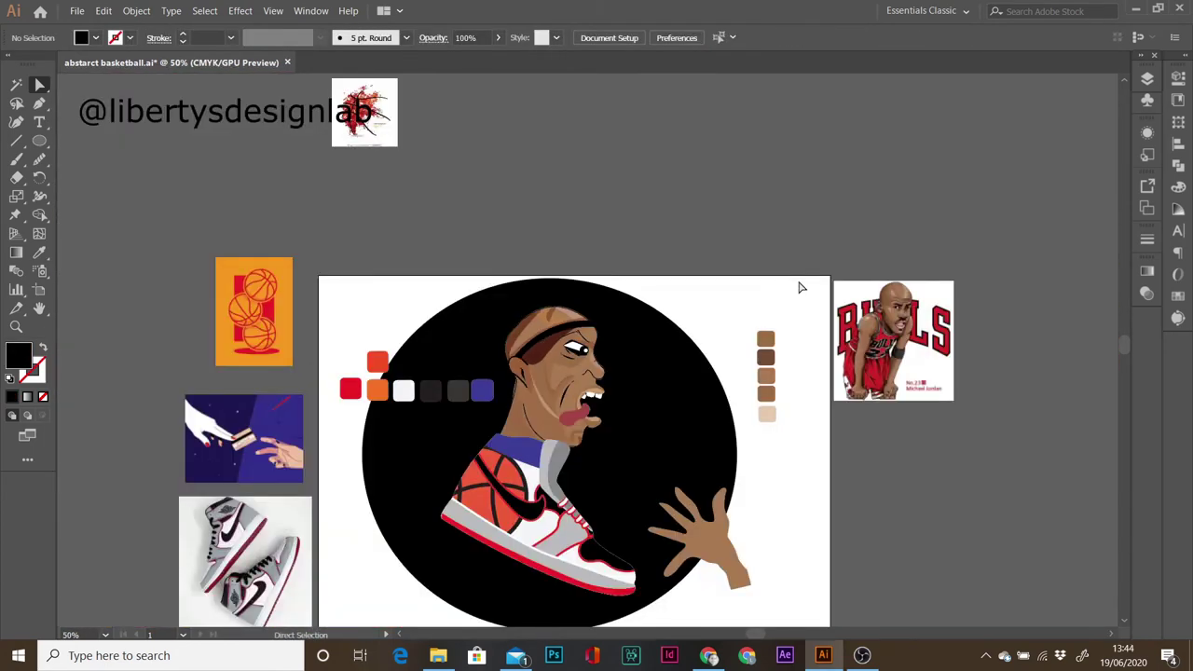
# - Select and inspect the head-shading and under-eye shadow shapes
pyautogui.hotkey('ctrl', '+')
pyautogui.hotkey('ctrl', '+')
pyautogui.hotkey('ctrl', '+')
pyautogui.hotkey('ctrl', '+')
pyautogui.click(468, 370)
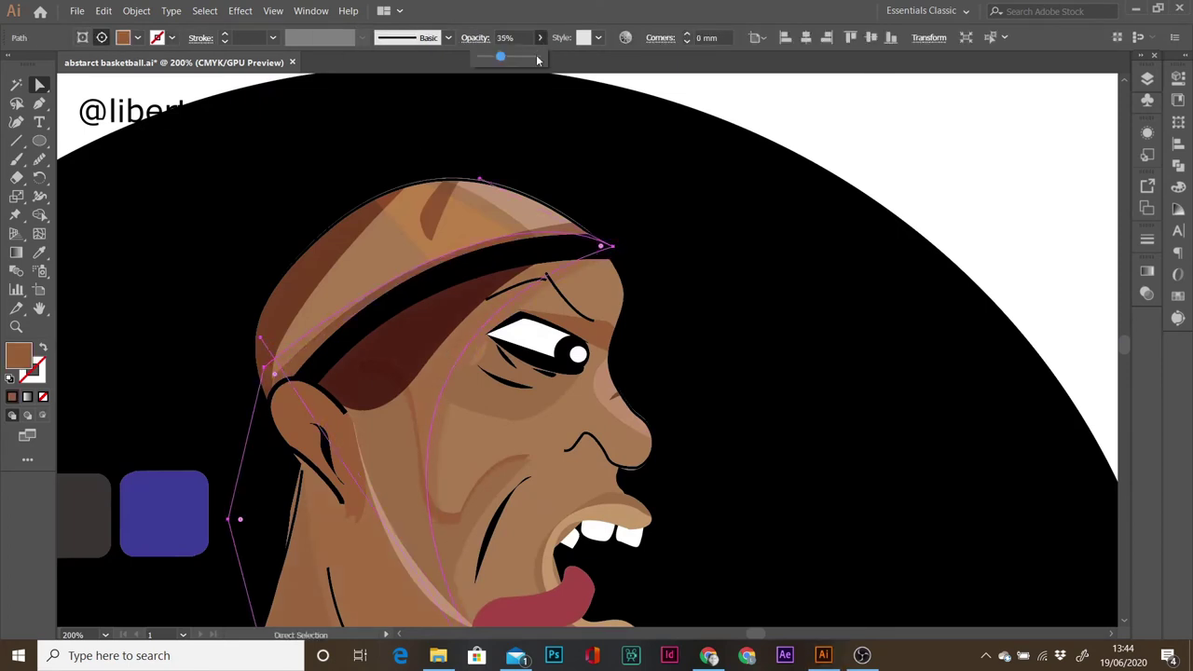
pyautogui.click(819, 170)
pyautogui.click(473, 397)
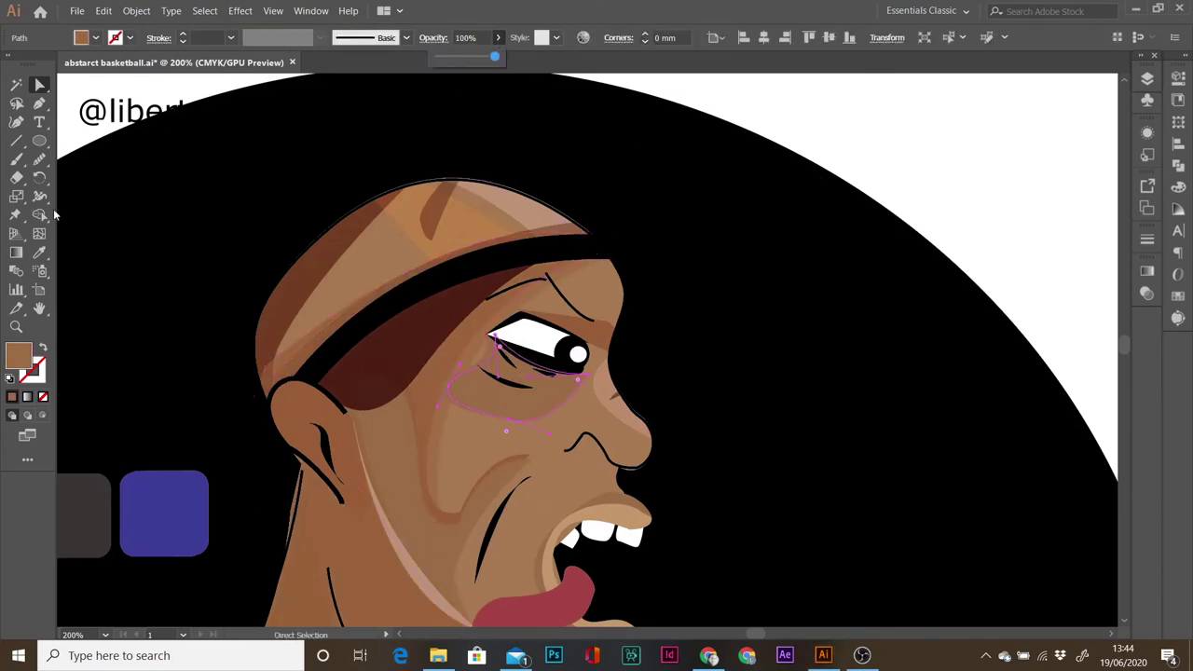
pyautogui.click(510, 420)
pyautogui.click(859, 243)
pyautogui.hotkey('ctrl', '-')
pyautogui.hotkey('ctrl', '-')
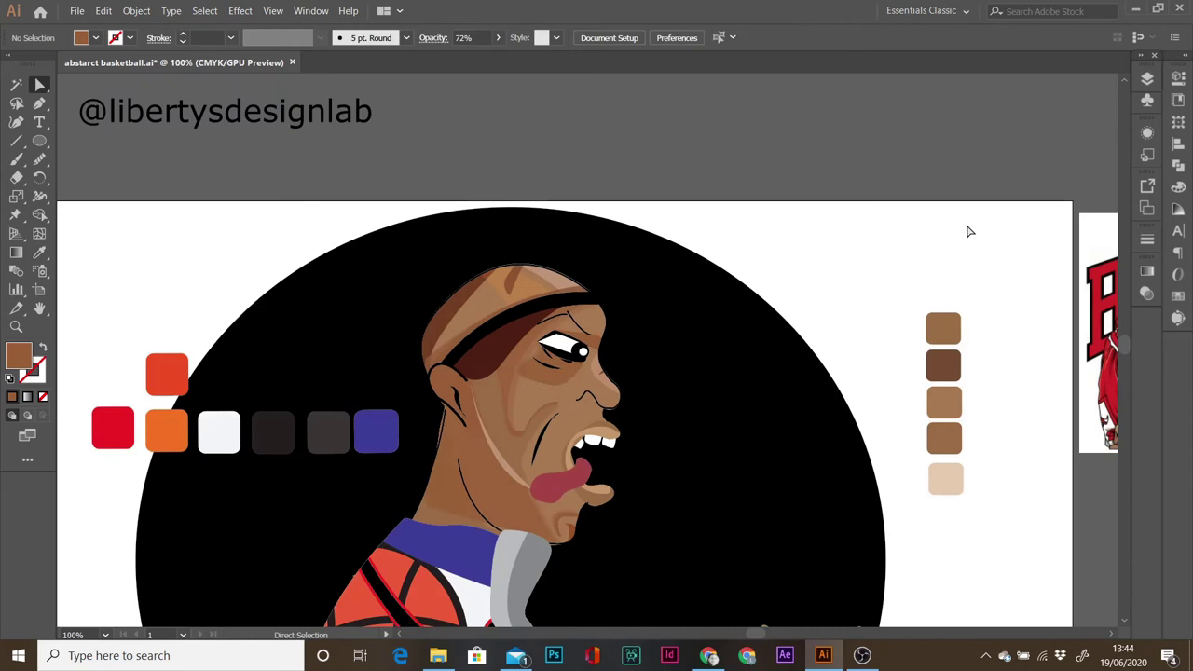
# - Select the tongue and pen-draw a shading shape over it
pyautogui.click(604, 443)
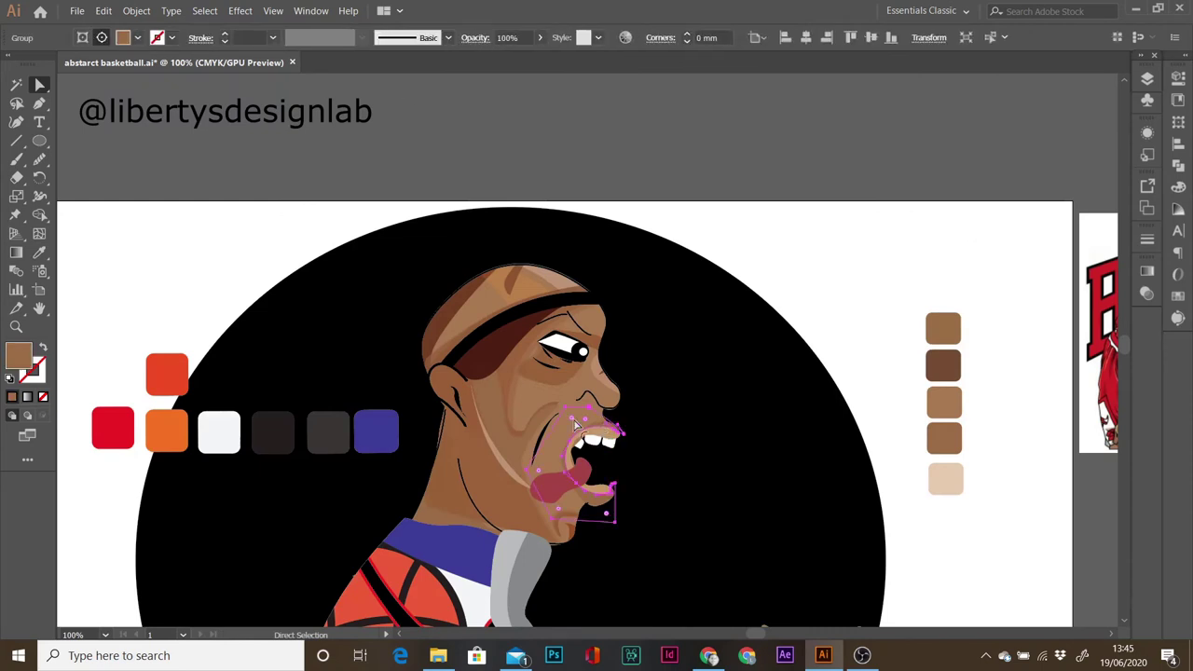
pyautogui.press('i')
pyautogui.click(518, 277)
pyautogui.press('v')
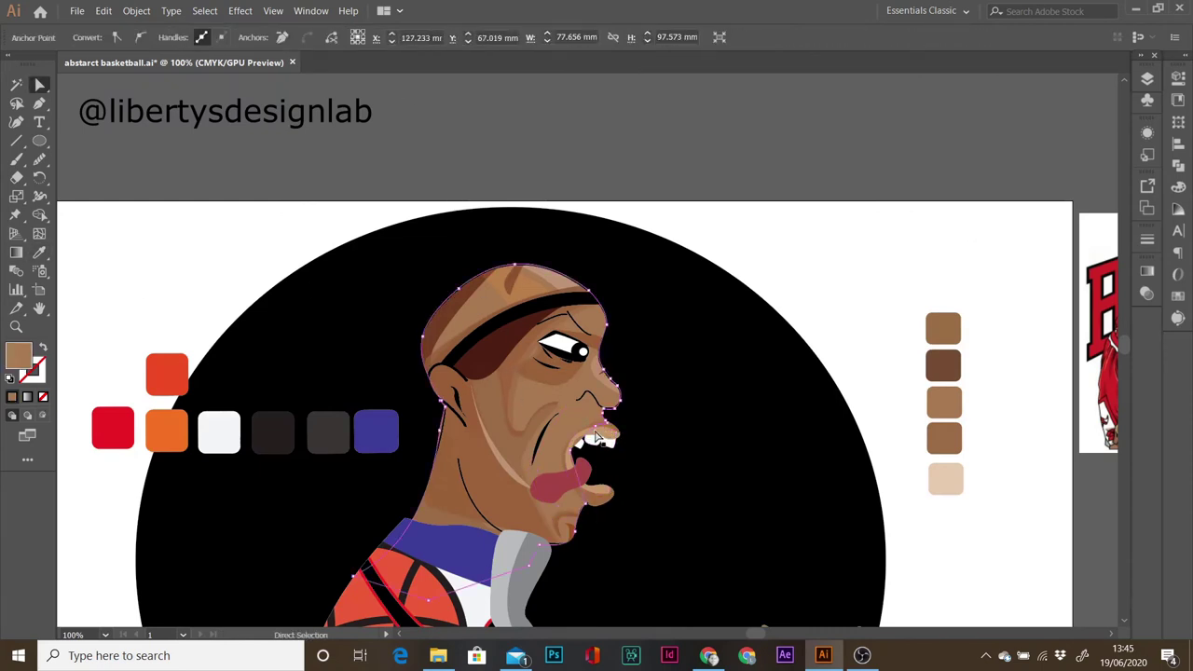
pyautogui.click(578, 477)
pyautogui.press('p')
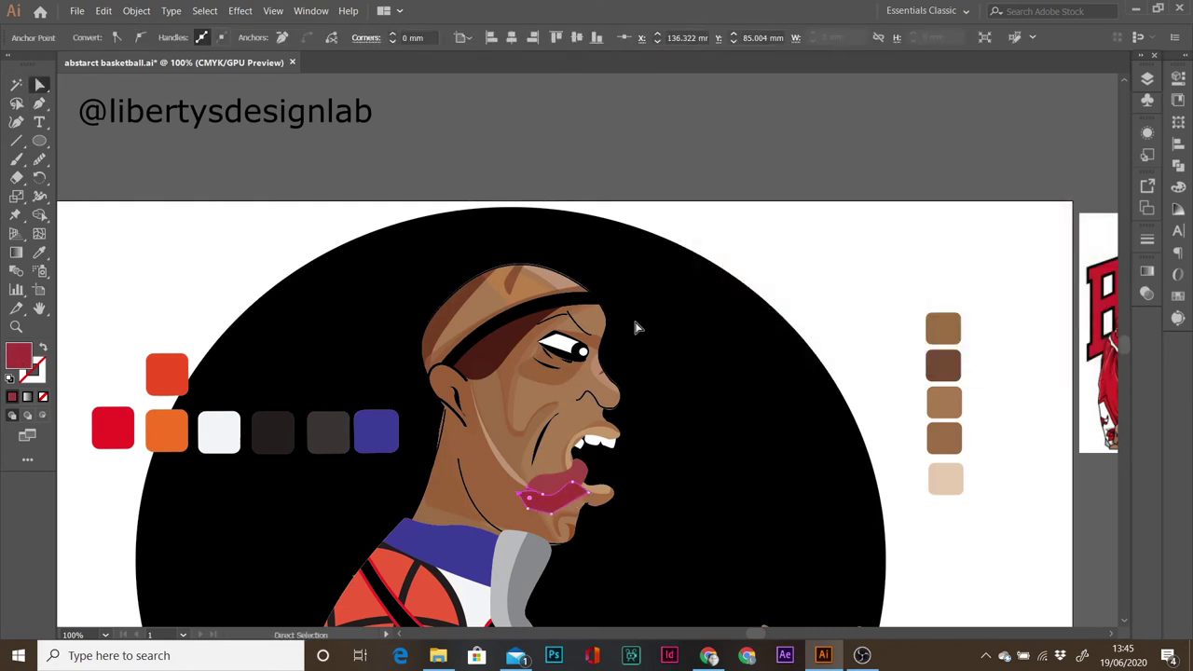
pyautogui.press('a')
pyautogui.click(858, 302)
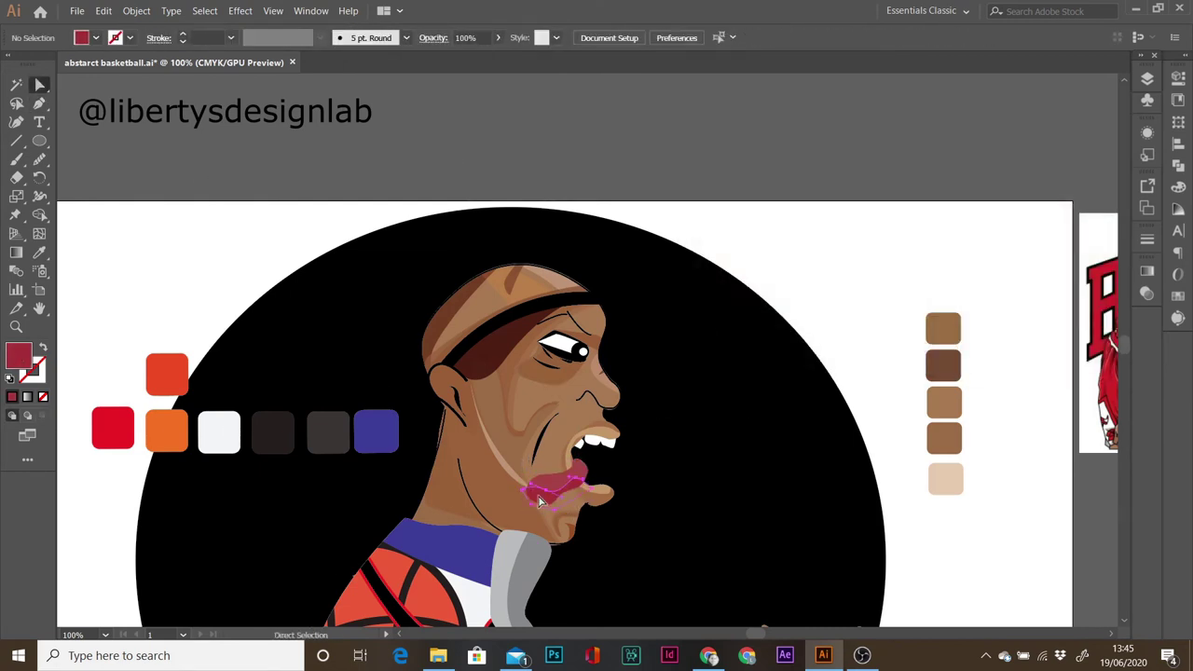
pyautogui.click(540, 507)
# - Fill the tongue shading shape with a darker red
pyautogui.press('i')
pyautogui.doubleClick(19, 356)
pyautogui.click(1050, 138)
pyautogui.doubleClick(19, 356)
pyautogui.click(1062, 133)
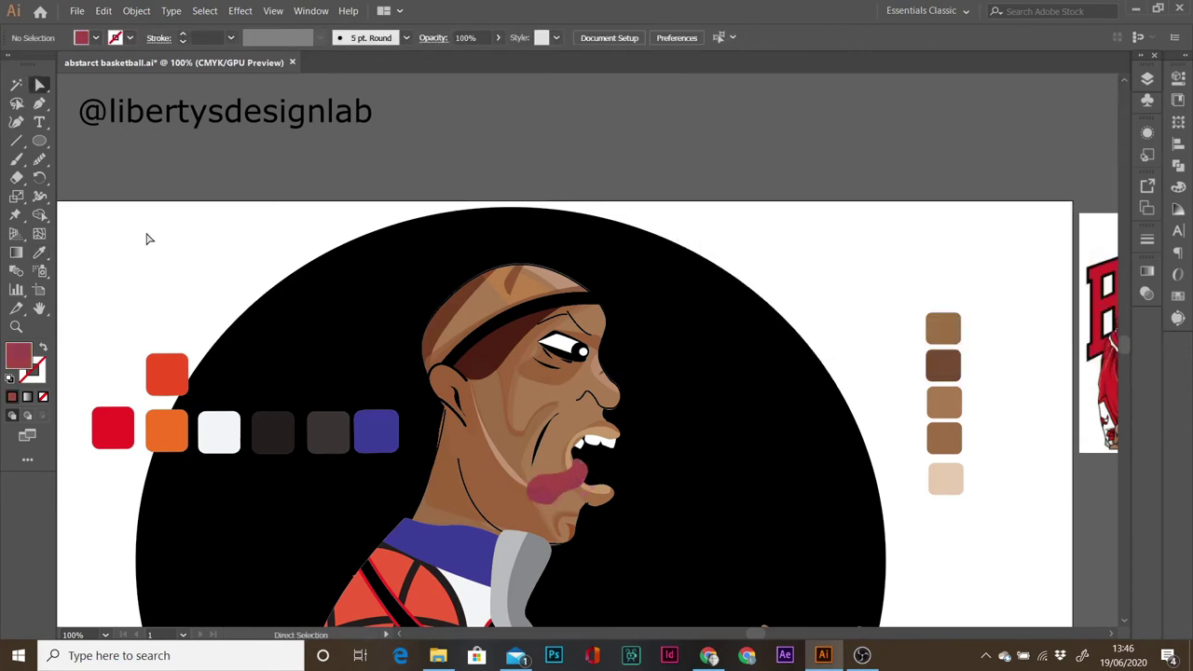
pyautogui.press('a')
# - Set the tongue shading to Multiply blend at 34% opacity in Transparency
pyautogui.click(1146, 292)
pyautogui.click(993, 287)
pyautogui.click(988, 559)
pyautogui.scroll(4, 1009, 298)
pyautogui.scroll(4, 1016, 303)
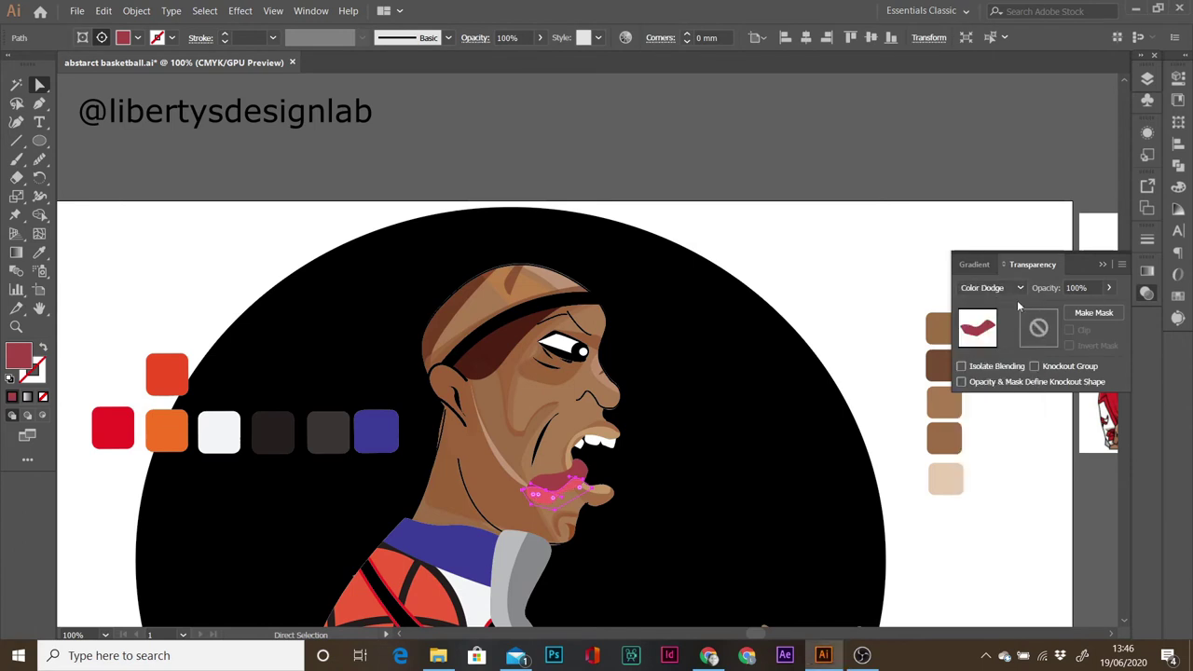
# - Reselect and check the tongue shading shape, then select the face group
pyautogui.click(773, 393)
pyautogui.click(582, 480)
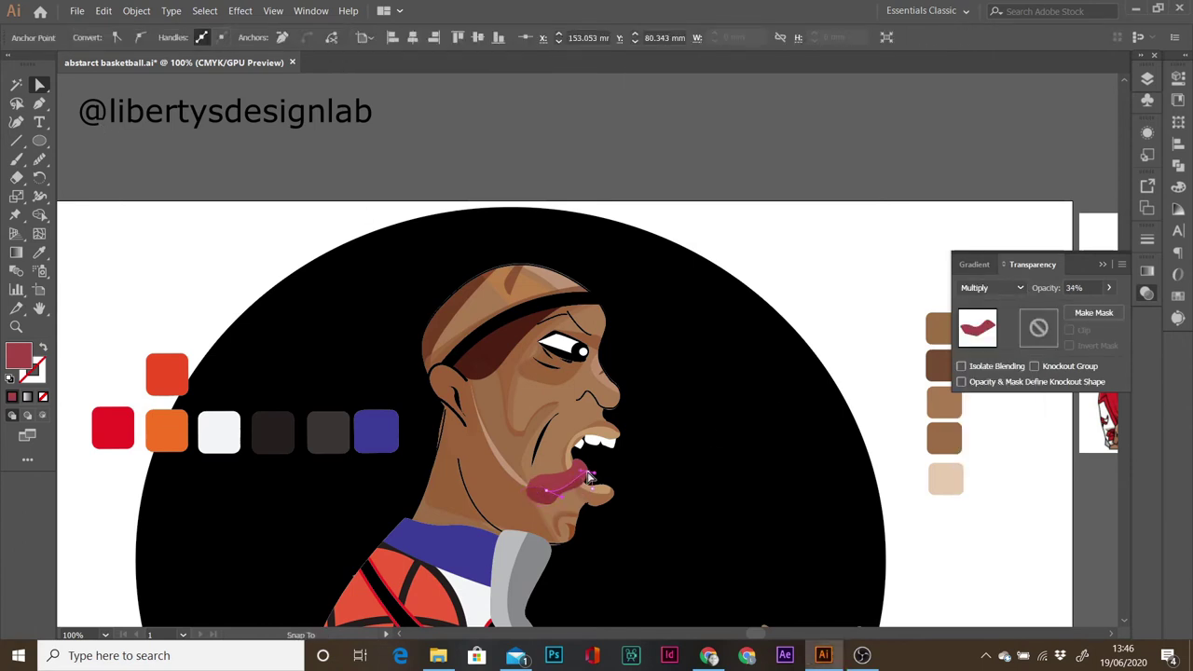
pyautogui.click(816, 371)
pyautogui.click(571, 491)
pyautogui.keyDown('shift'); pyautogui.click(572, 491); pyautogui.keyUp('shift')
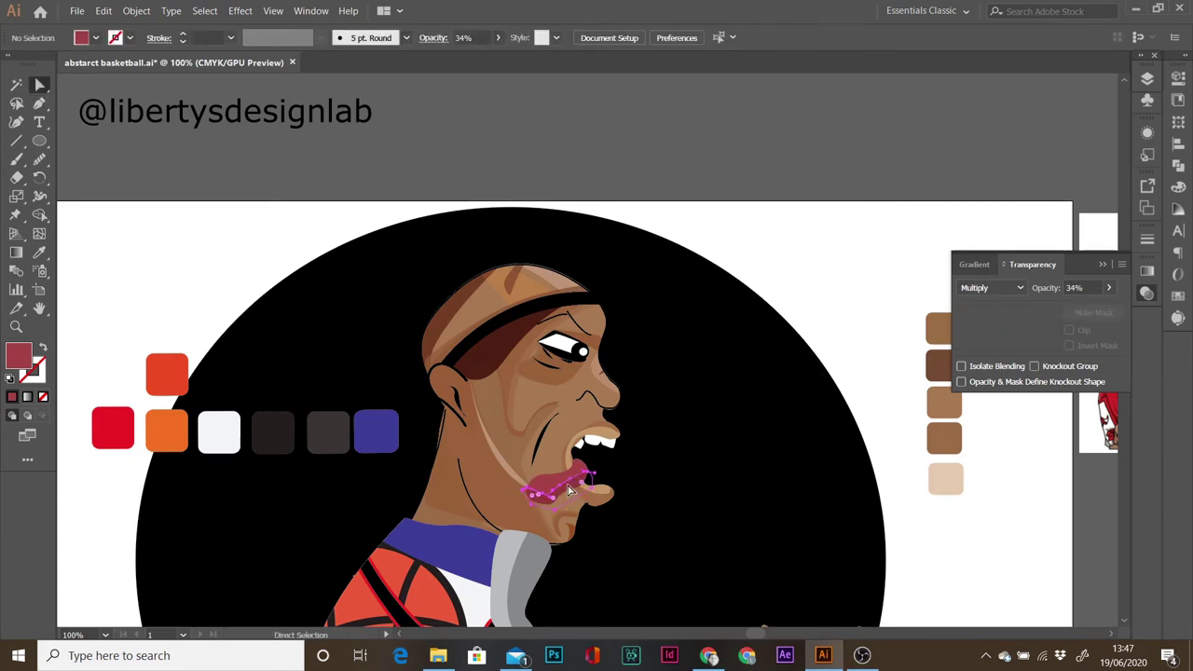
pyautogui.press('a')
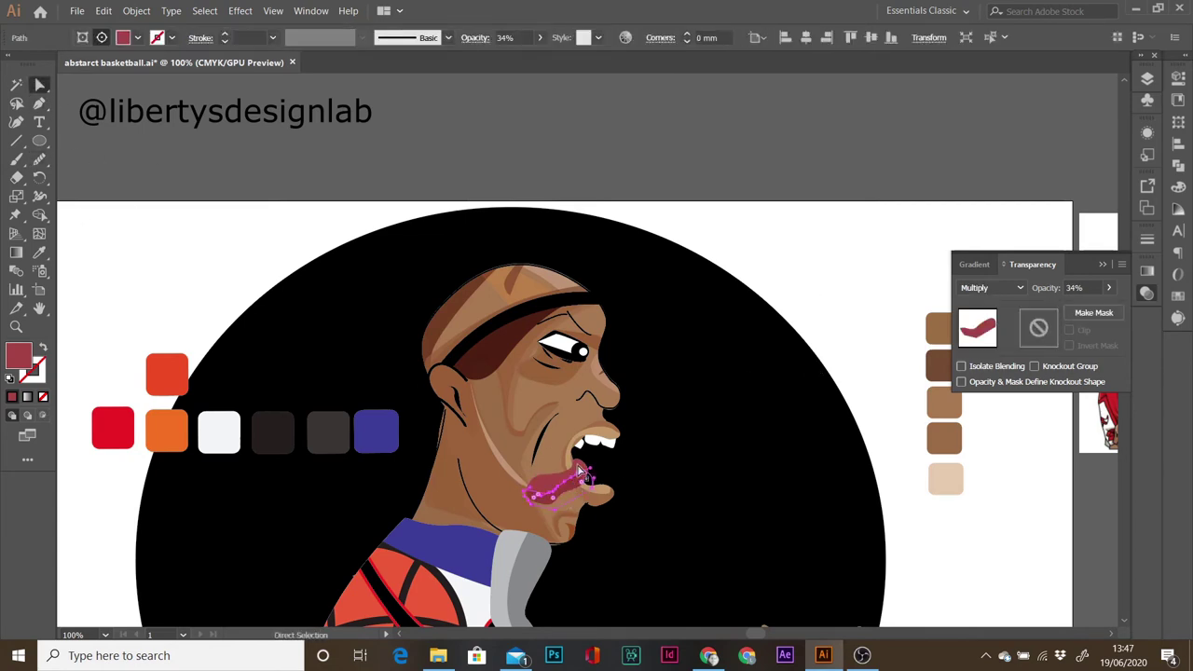
pyautogui.press('v')
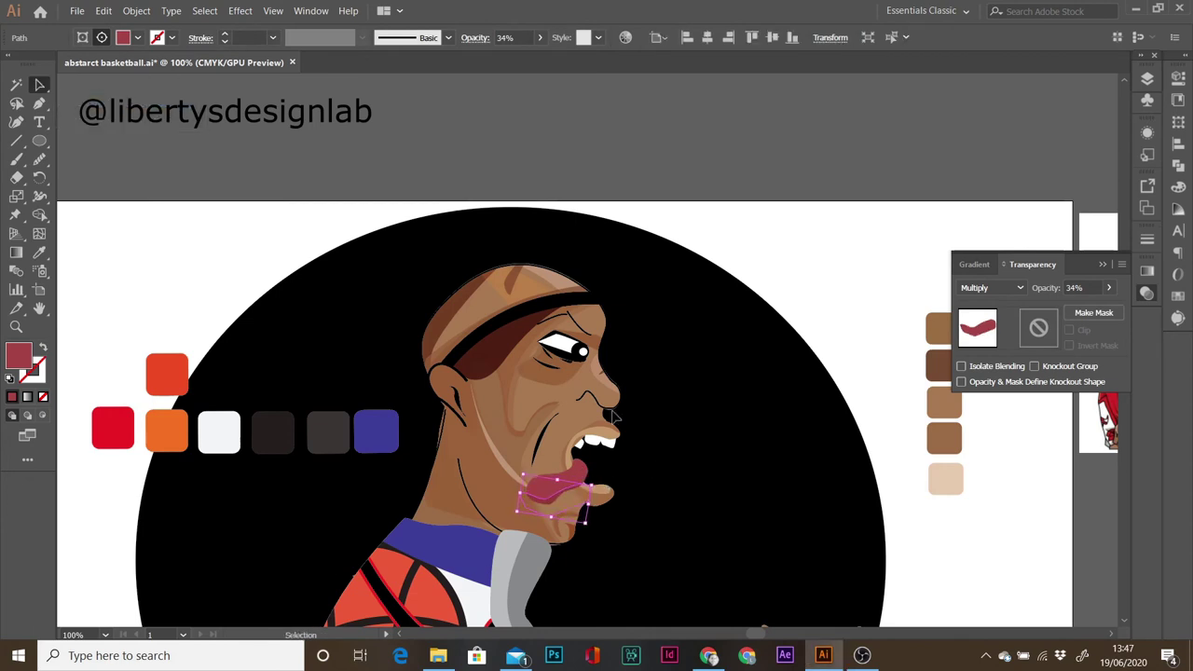
pyautogui.click(753, 262)
pyautogui.click(446, 506)
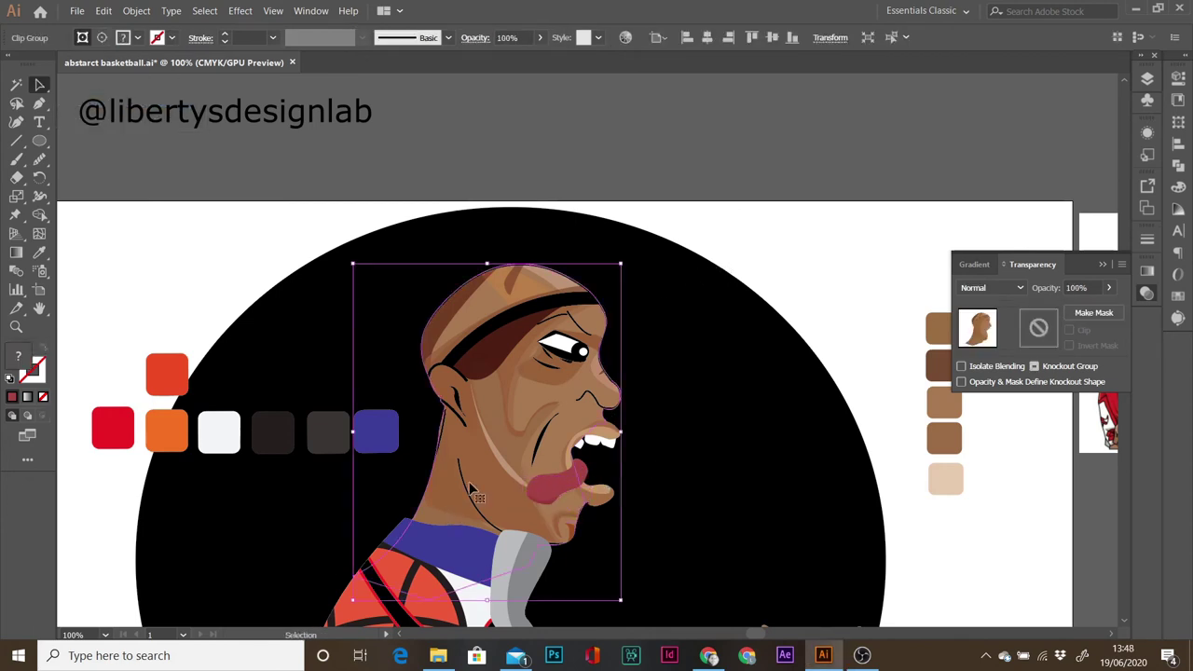
# - Isolate the face group and edit the skin path at the neck base
pyautogui.click(443, 252)
pyautogui.click(541, 391)
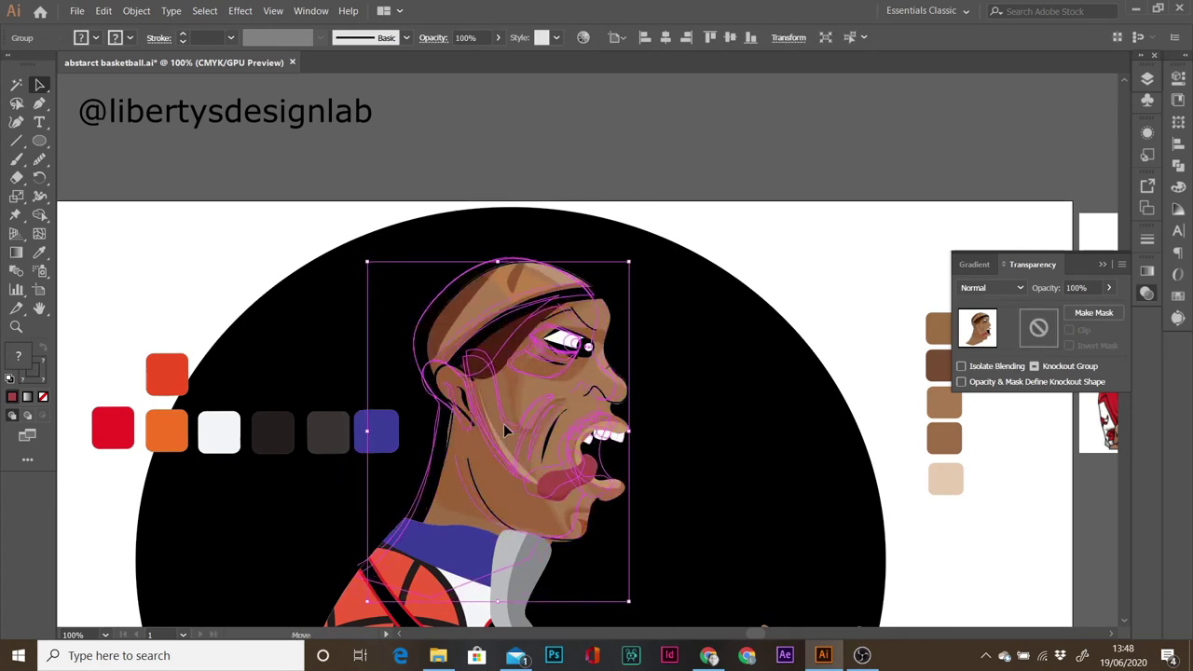
pyautogui.doubleClick(449, 495)
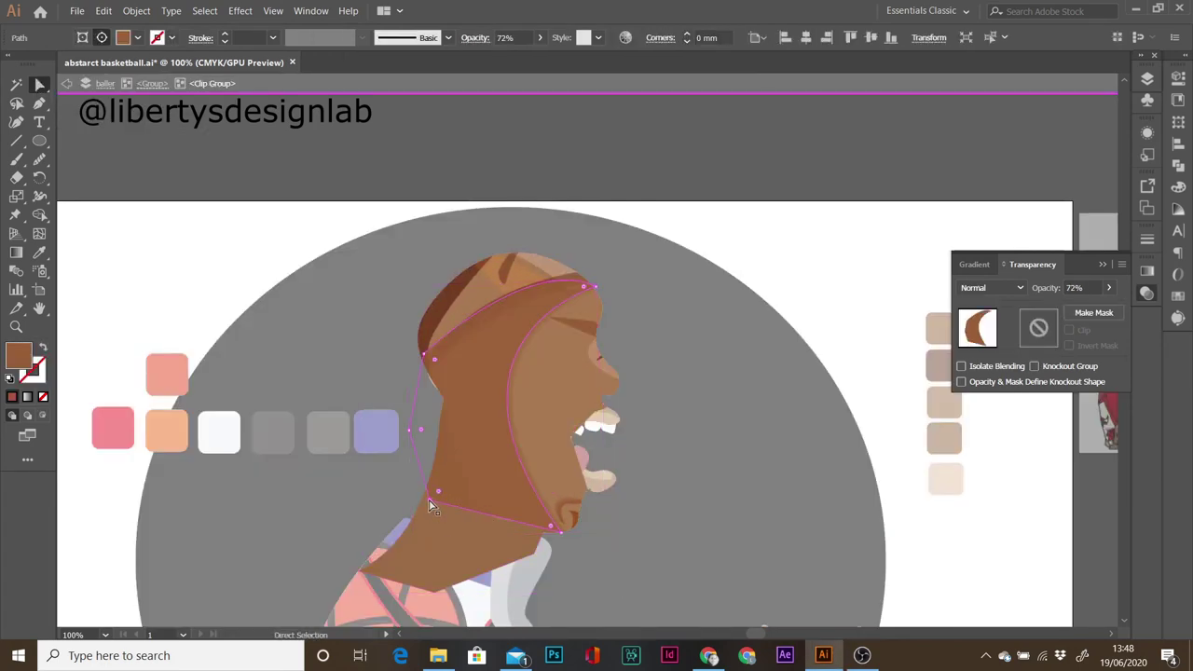
pyautogui.press('p')
pyautogui.press('a')
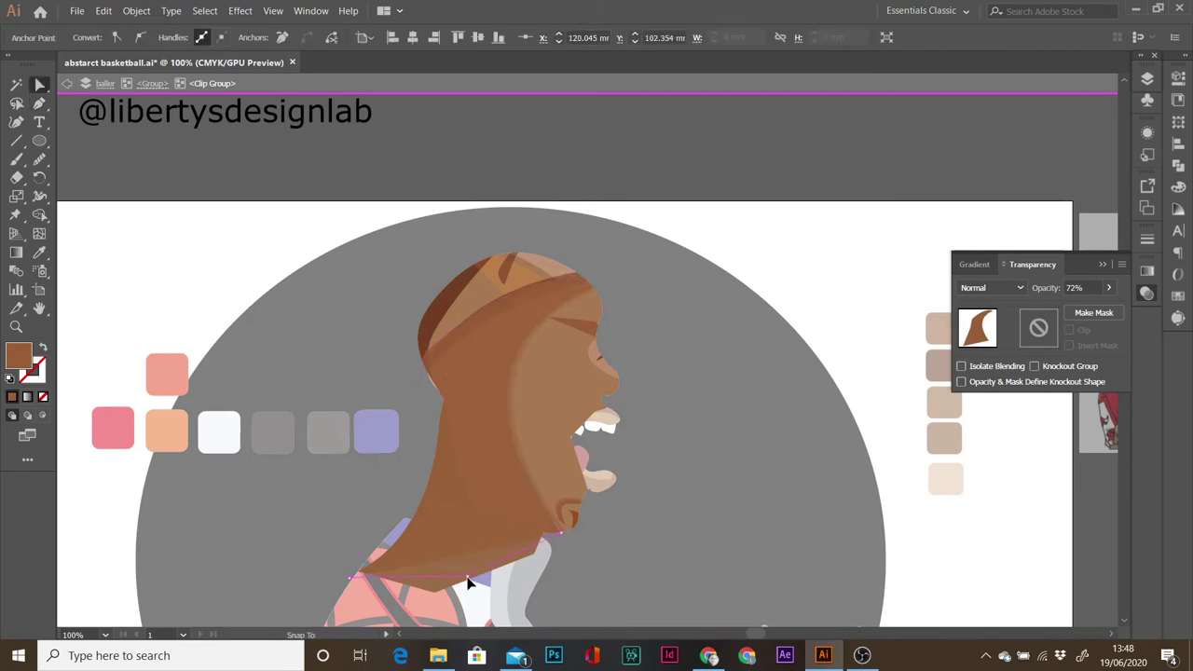
pyautogui.doubleClick(630, 557)
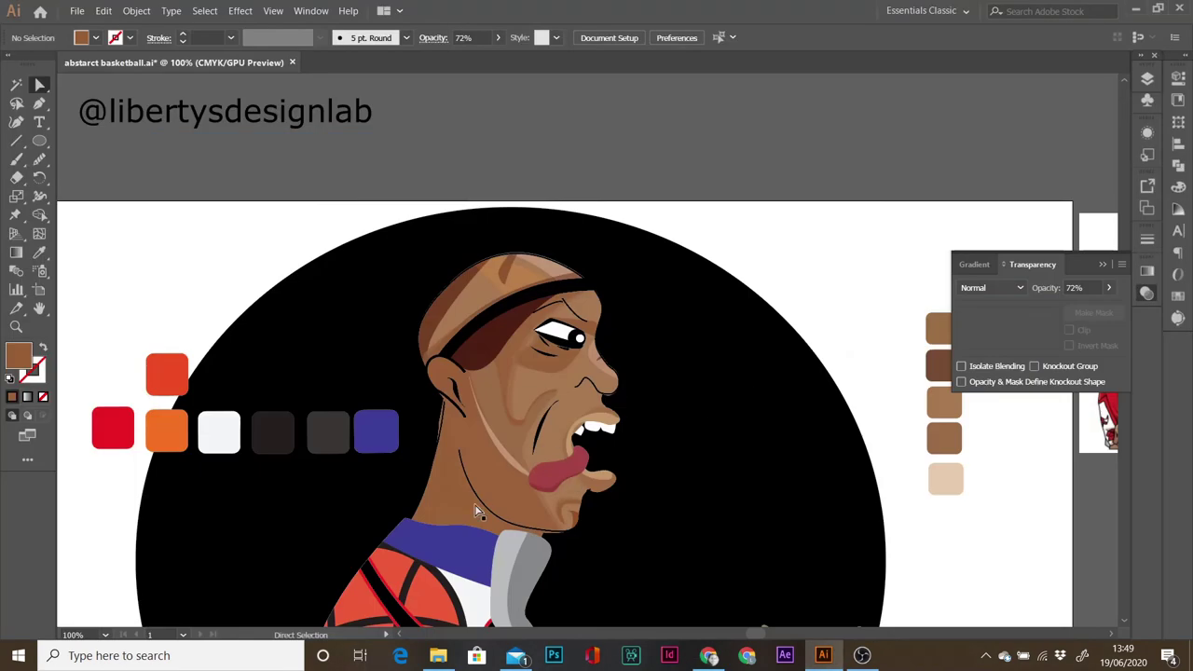
# - Select the chin skin, exit isolation, and start a curved path from jaw to collar
pyautogui.click(469, 498)
pyautogui.press('v')
pyautogui.click(521, 527)
pyautogui.doubleClick(544, 468)
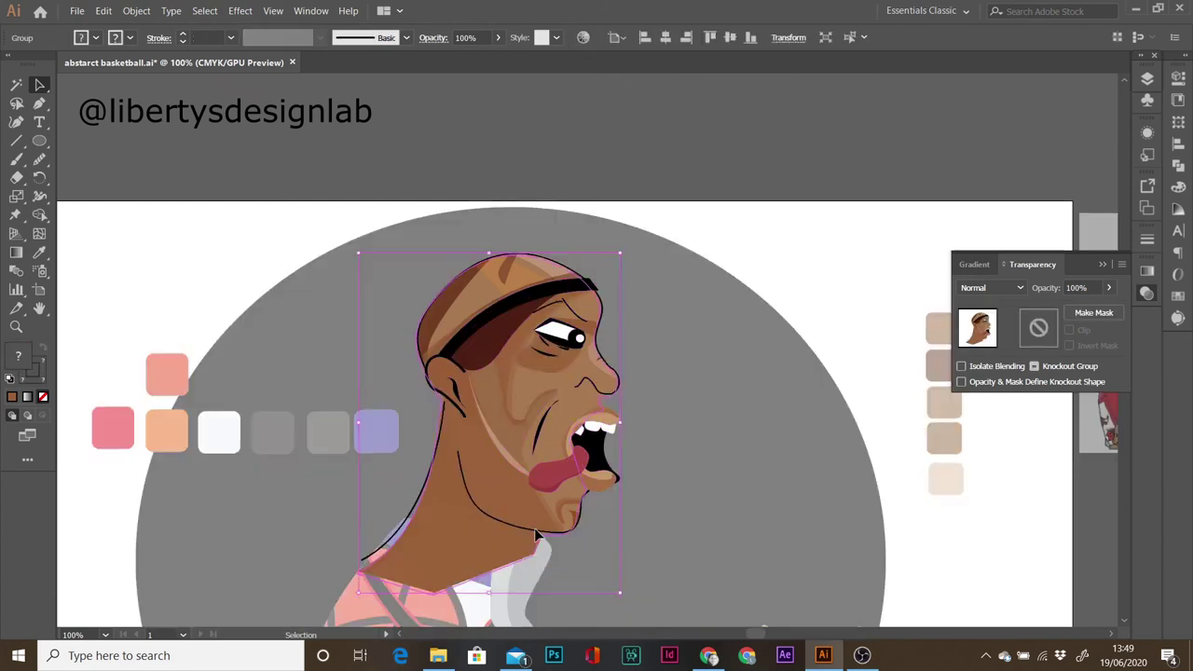
pyautogui.press('Escape')
pyautogui.doubleClick(532, 529)
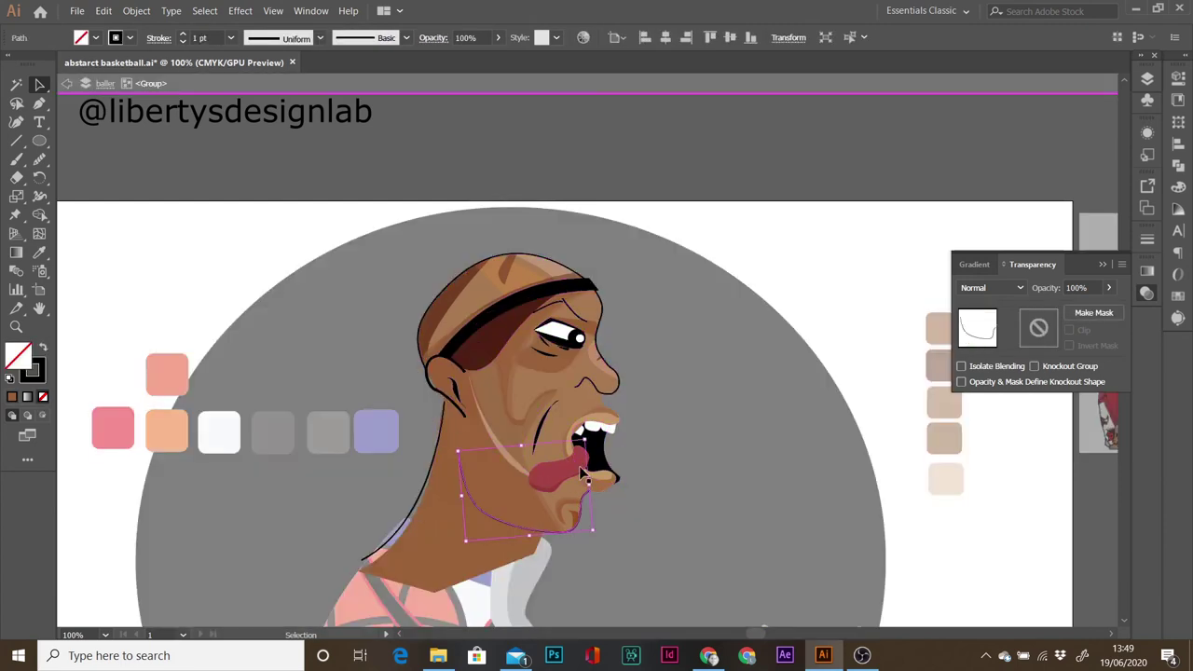
pyautogui.doubleClick(637, 488)
pyautogui.click(461, 454)
pyautogui.moveTo(543, 533); pyautogui.dragTo(610, 537)
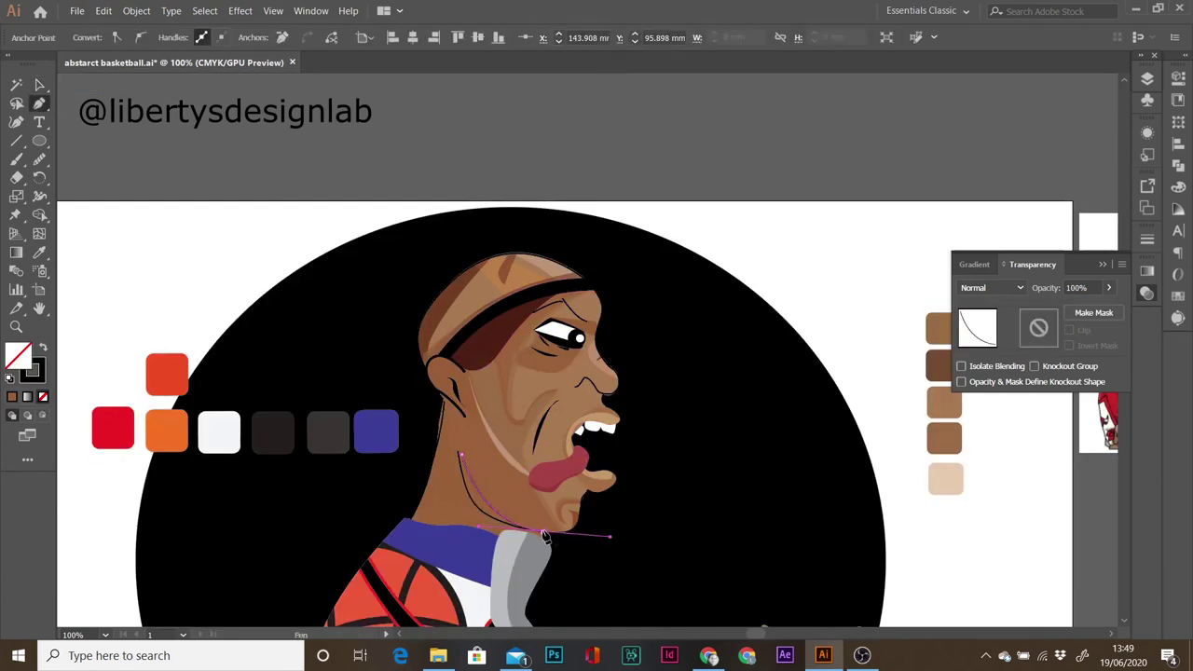
# - Close the chin highlight shape, give it skin tone, and send it backward
pyautogui.click(461, 454)
pyautogui.press('i')
pyautogui.press('a')
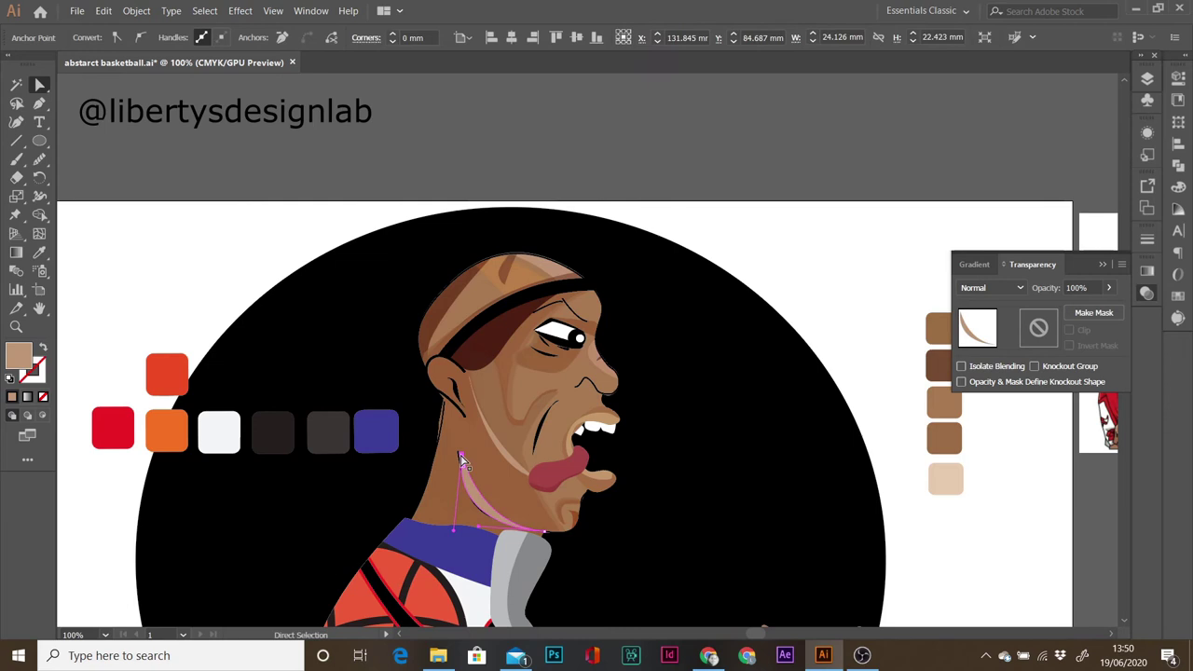
pyautogui.click(136, 11)
pyautogui.click(354, 77)
pyautogui.hotkey('ctrl', '[')
# - Inside the face group, step the selection to the chin highlight, then exit
pyautogui.press('v')
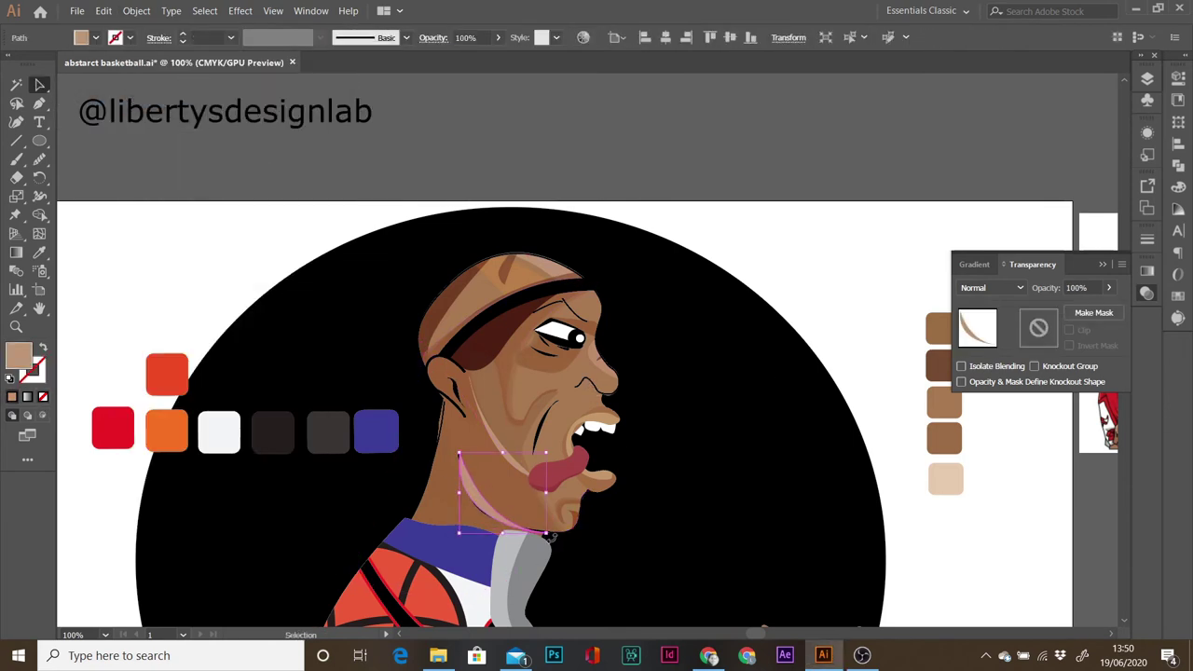
pyautogui.press('v')
pyautogui.doubleClick(427, 485)
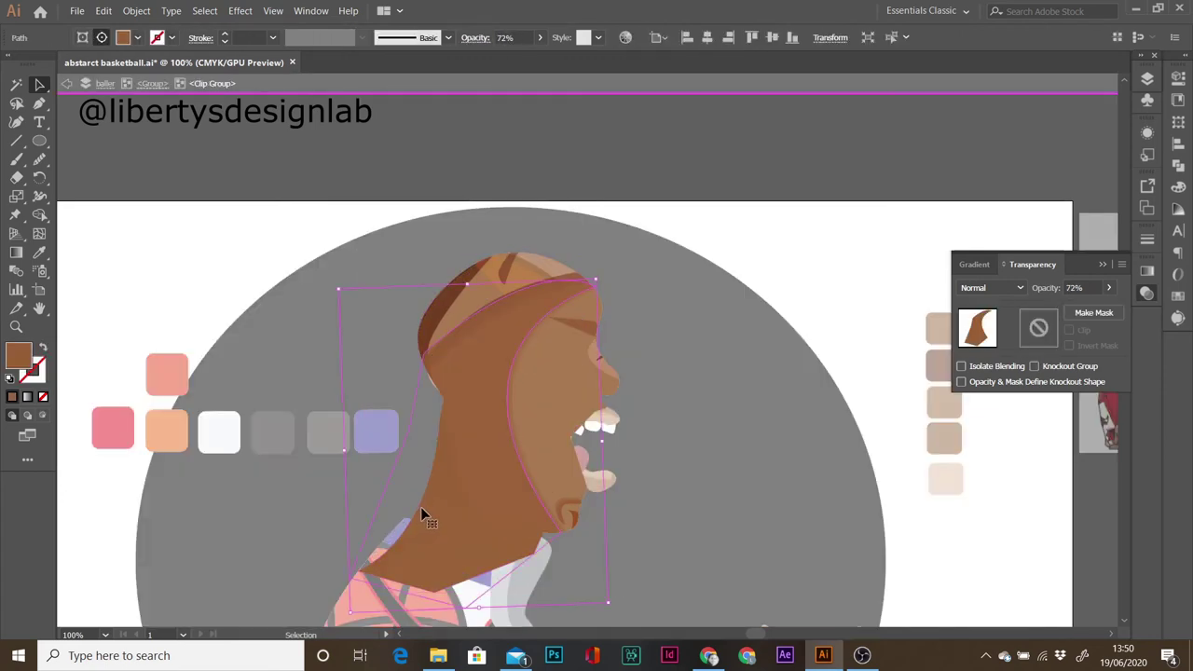
pyautogui.click(564, 354)
pyautogui.hotkey('ctrl', 'alt', '[')
pyautogui.hotkey('ctrl', 'alt', '[')
pyautogui.hotkey('ctrl', 'alt', '[')
pyautogui.hotkey('ctrl', 'alt', '[')
pyautogui.hotkey('ctrl', 'alt', '[')
pyautogui.click(513, 536)
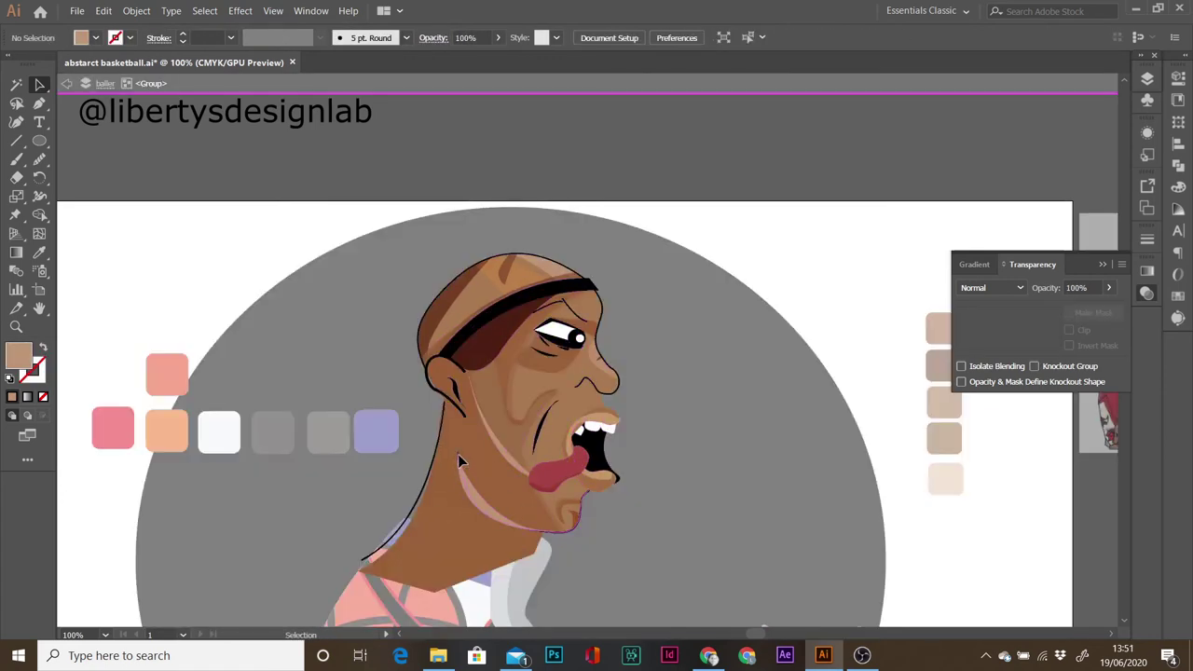
pyautogui.click(136, 10)
pyautogui.doubleClick(245, 306)
# - Adjust the curve handles of the neck shading path
pyautogui.doubleClick(463, 468)
pyautogui.press('a')
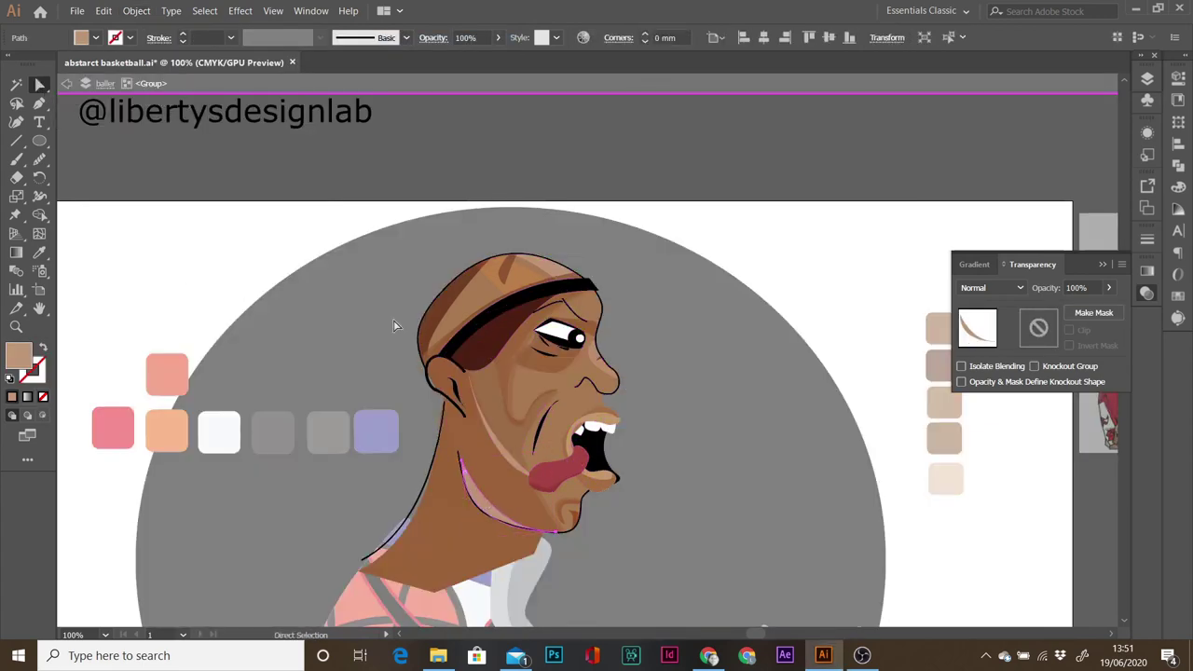
pyautogui.click(464, 468)
pyautogui.click(484, 510)
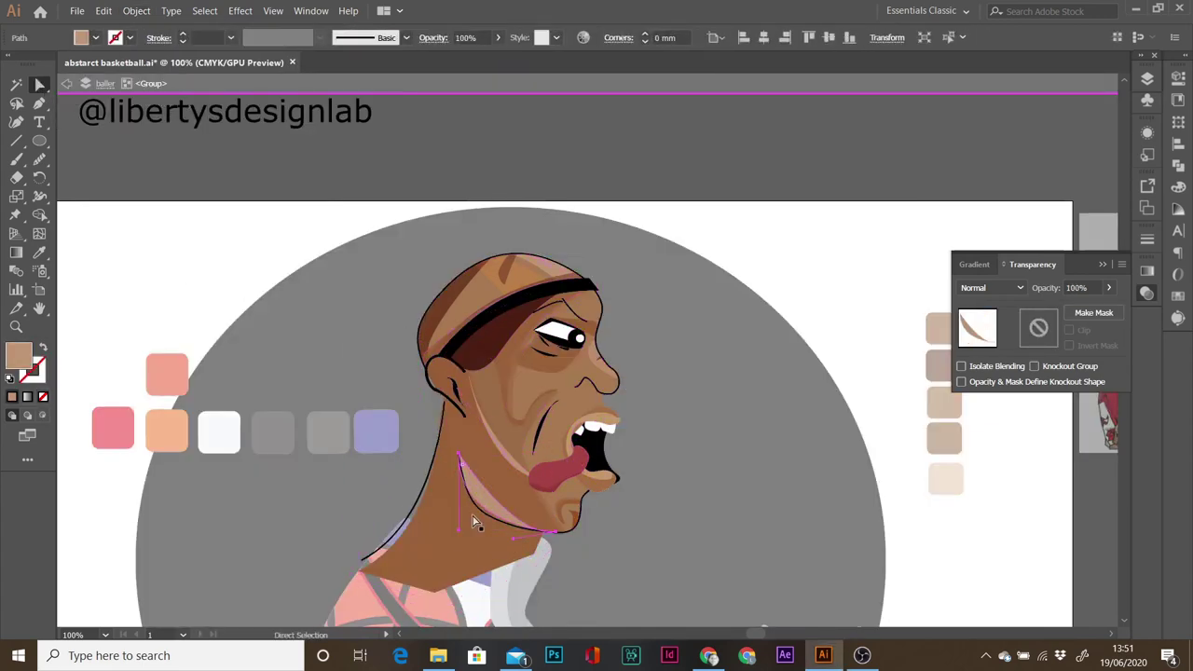
pyautogui.moveTo(463, 546); pyautogui.dragTo(458, 550)
pyautogui.click(459, 458)
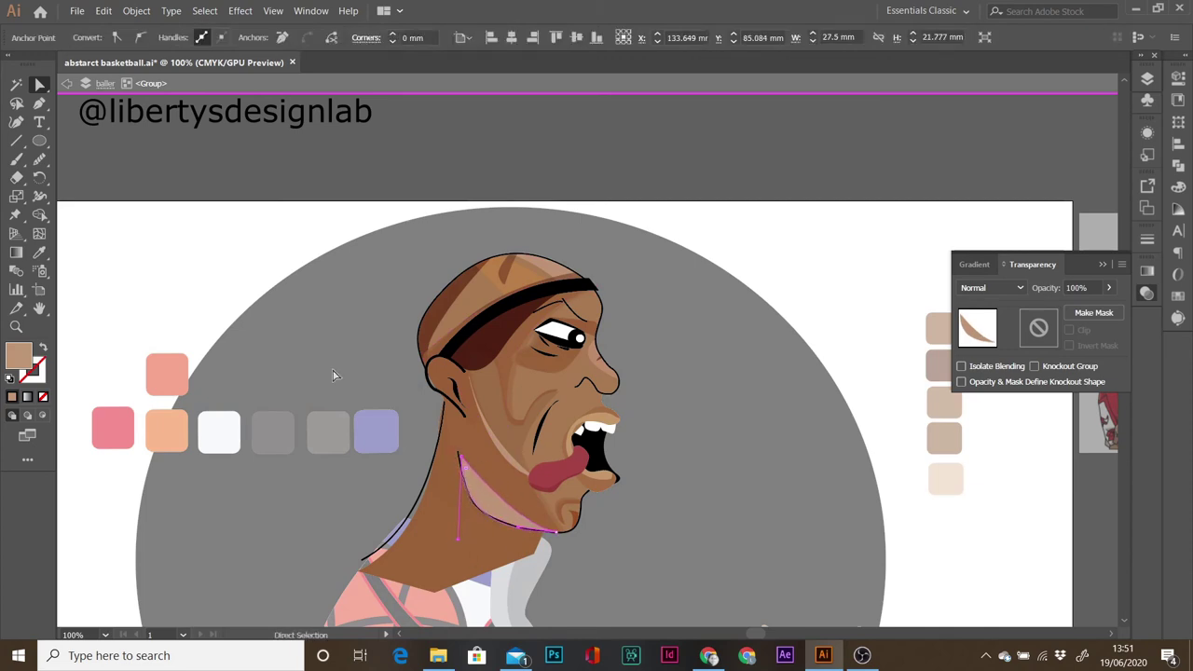
pyautogui.press('p')
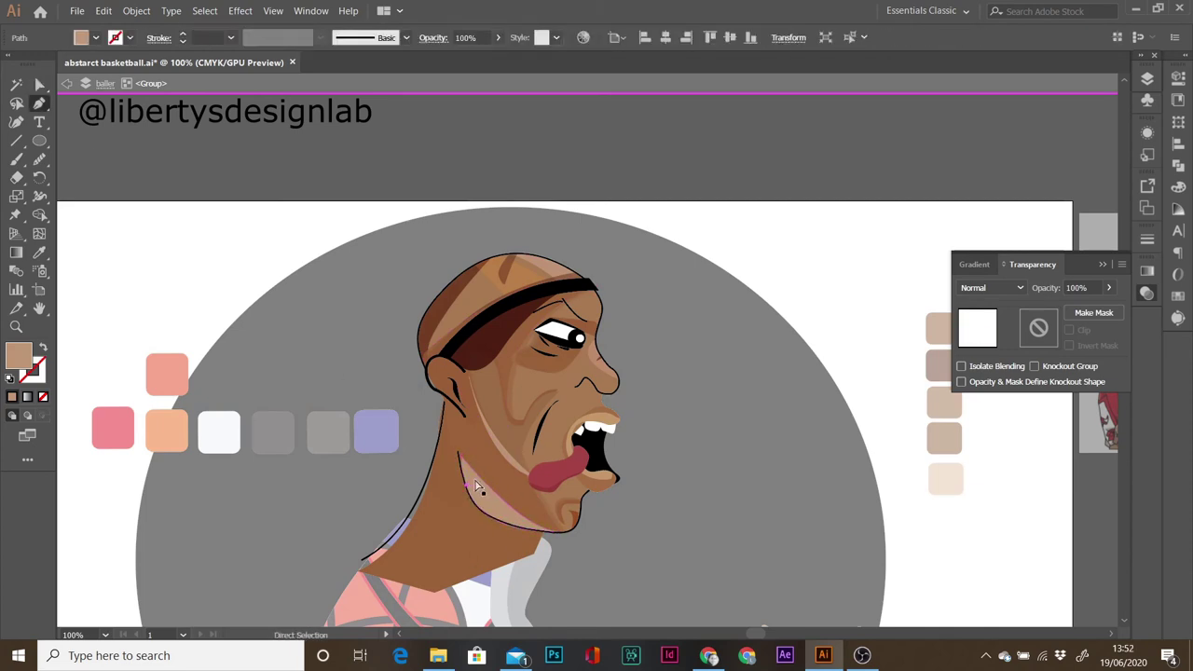
# - Exit isolation and pen-draw a new sliver starting at the chin
pyautogui.press('Escape')
pyautogui.press('a')
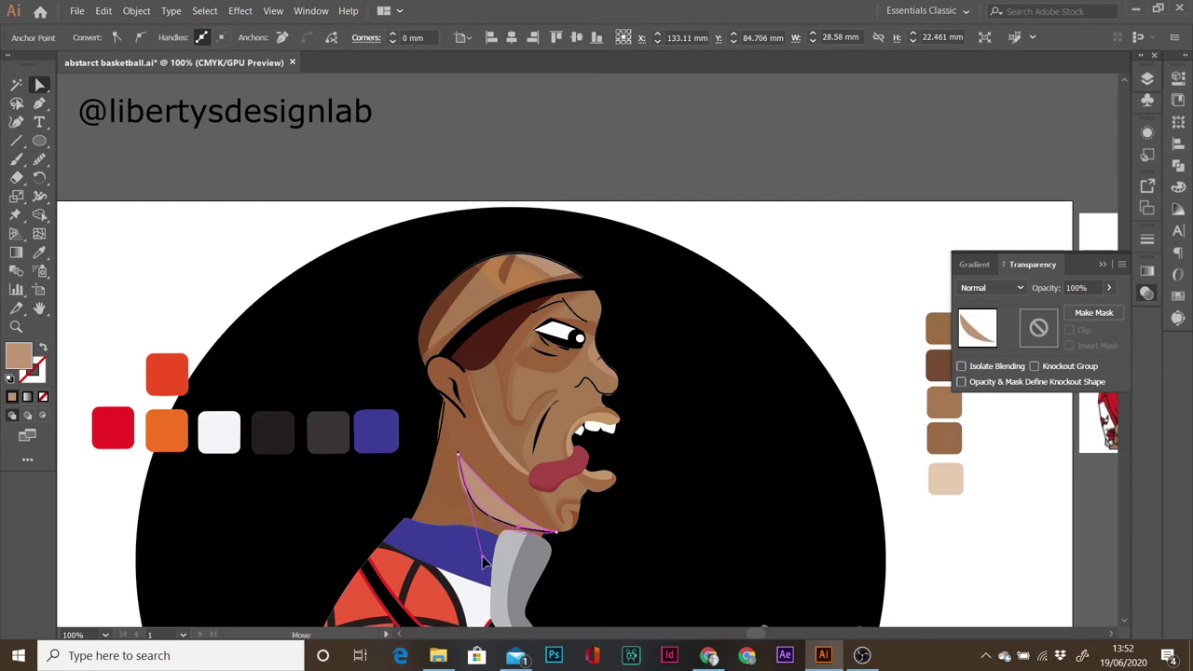
pyautogui.click(664, 420)
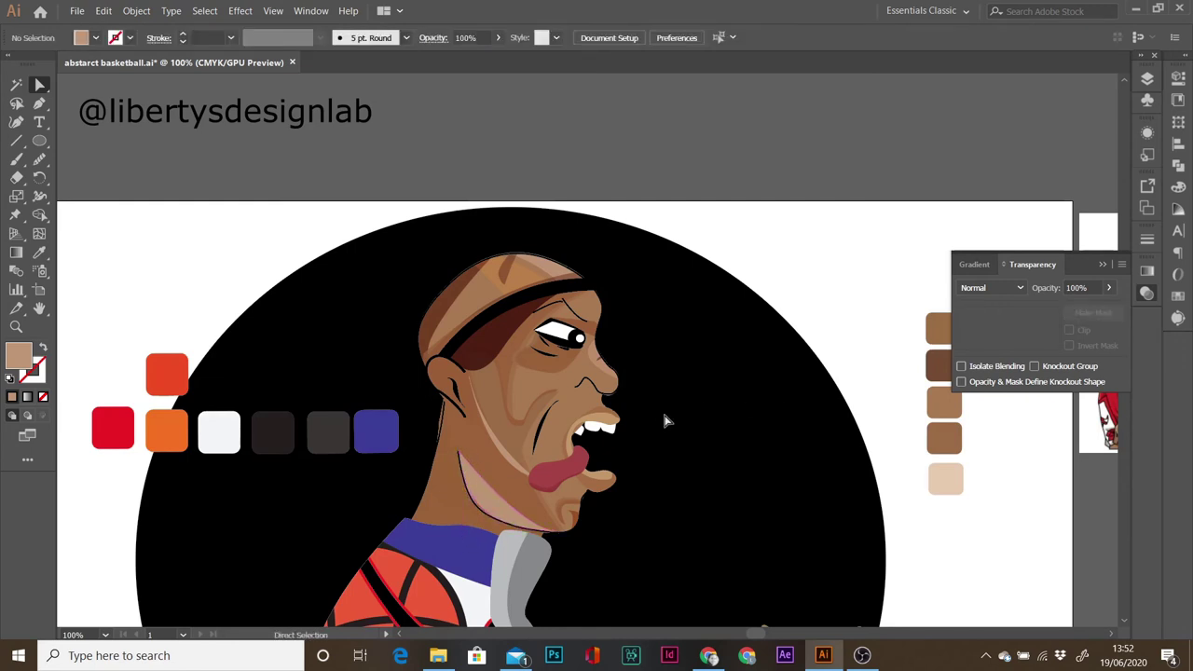
pyautogui.click(40, 102)
pyautogui.click(475, 424)
pyautogui.click(475, 425)
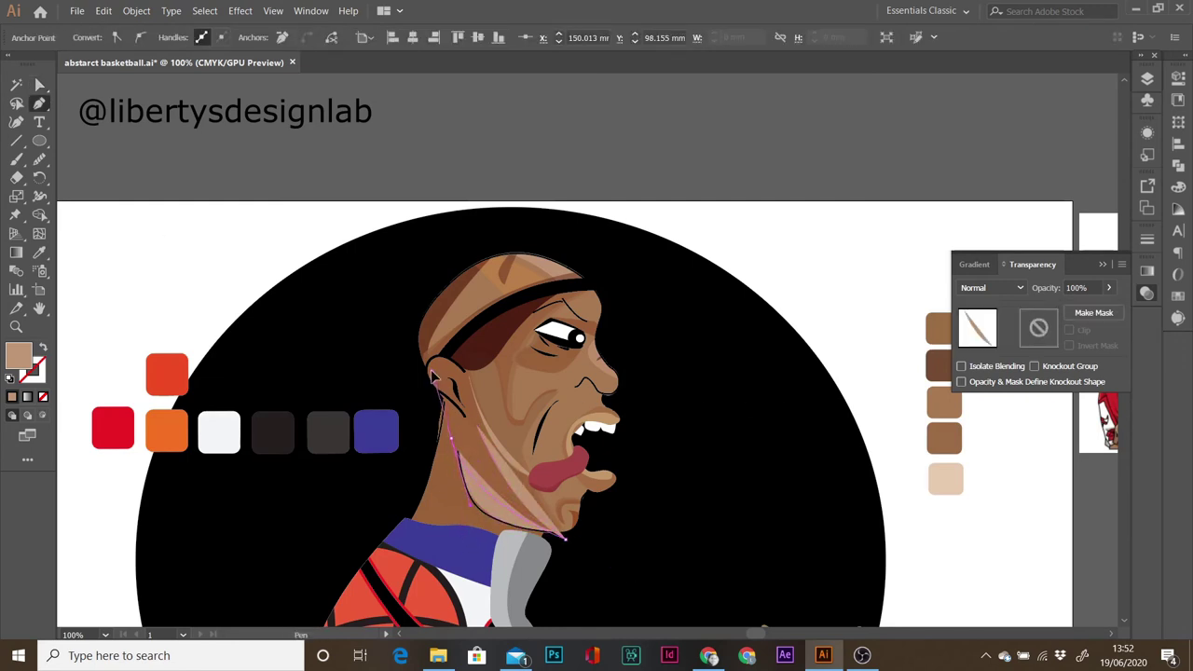
# - Add a curved anchor to the sliver and fill it with the darker brown skin colour
pyautogui.moveTo(427, 392); pyautogui.dragTo(417, 312)
pyautogui.click(431, 392)
pyautogui.press('i')
pyautogui.click(557, 364)
# - Blend the sliver with Multiply at 58% opacity
pyautogui.click(992, 287)
pyautogui.click(988, 328)
pyautogui.click(1109, 287)
pyautogui.moveTo(1087, 308); pyautogui.dragTo(1081, 310)
pyautogui.press('v')
pyautogui.click(136, 10)
pyautogui.click(354, 84)
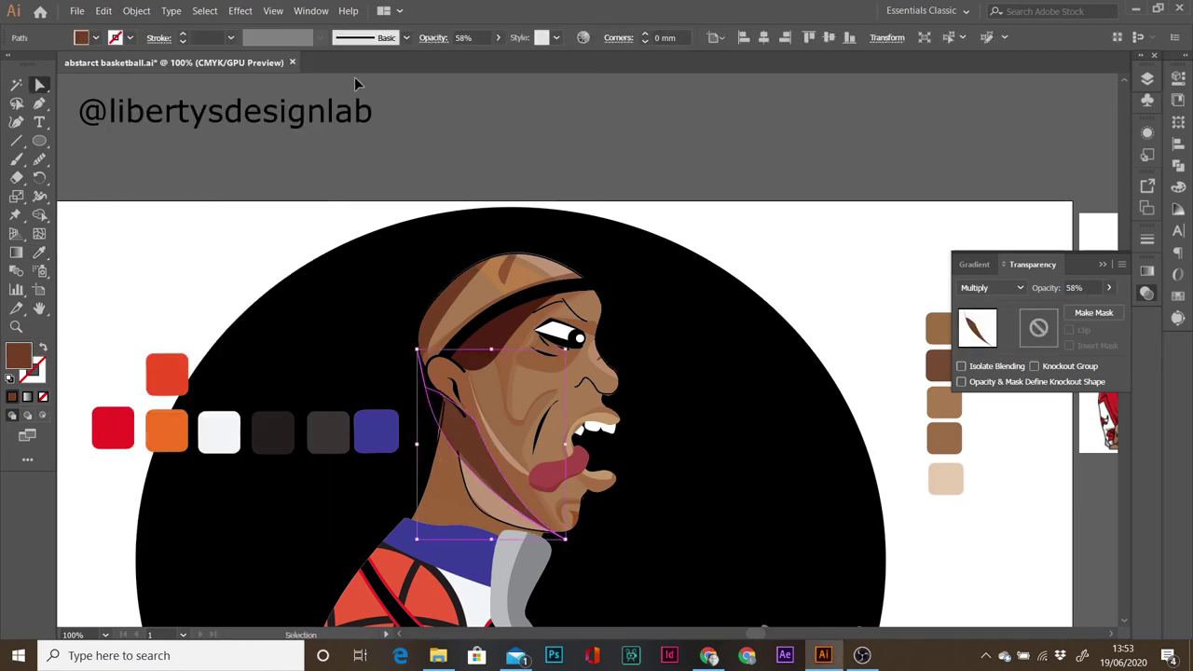
# - Nudge the Multiply sliver slightly up and left along the jaw inside the face group
pyautogui.press('a')
pyautogui.click(443, 420)
pyautogui.press('v')
pyautogui.doubleClick(417, 508)
pyautogui.click(417, 508)
pyautogui.moveTo(468, 445); pyautogui.dragTo(466, 436)
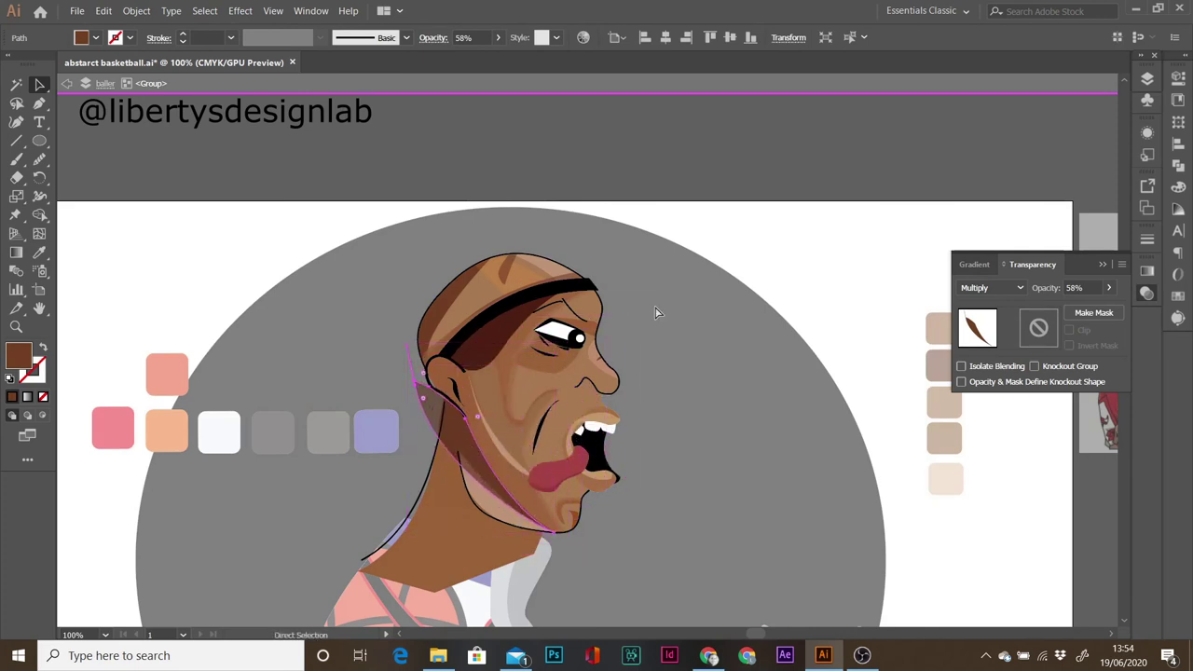
pyautogui.click(39, 84)
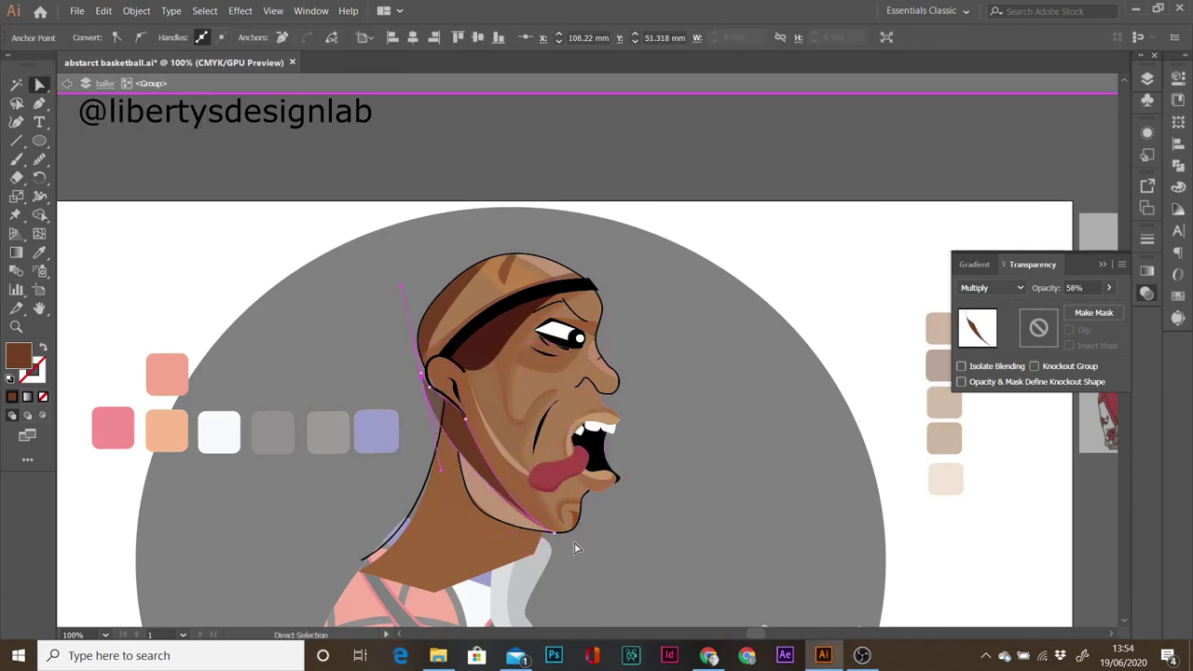
pyautogui.click(514, 522)
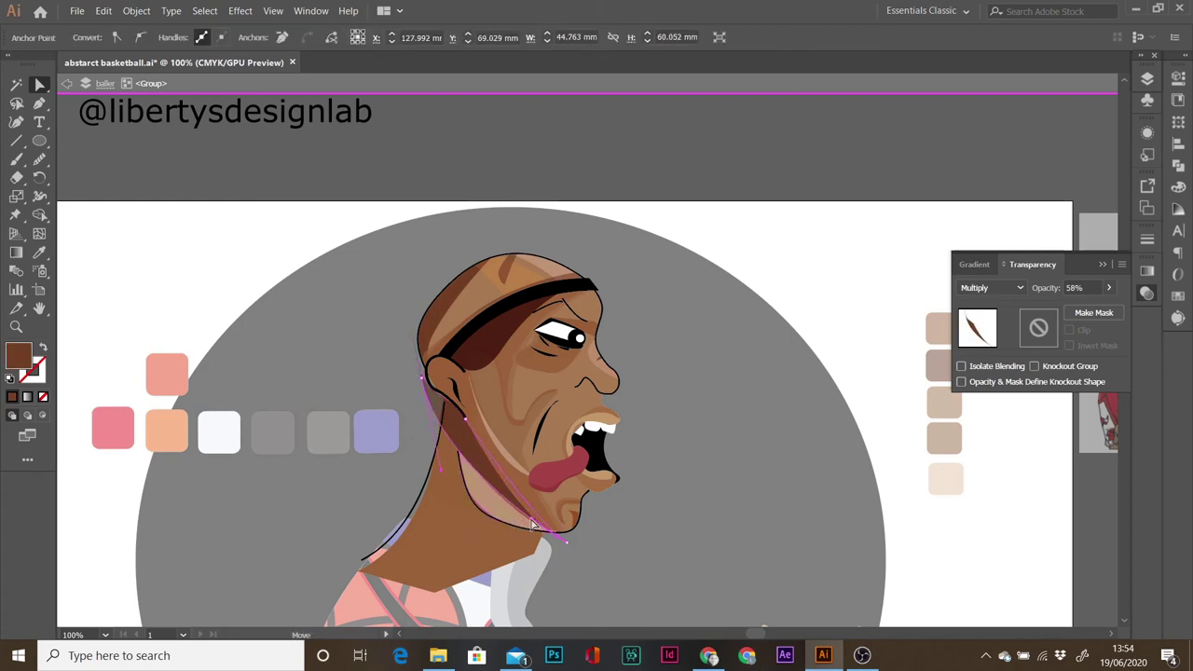
pyautogui.doubleClick(649, 561)
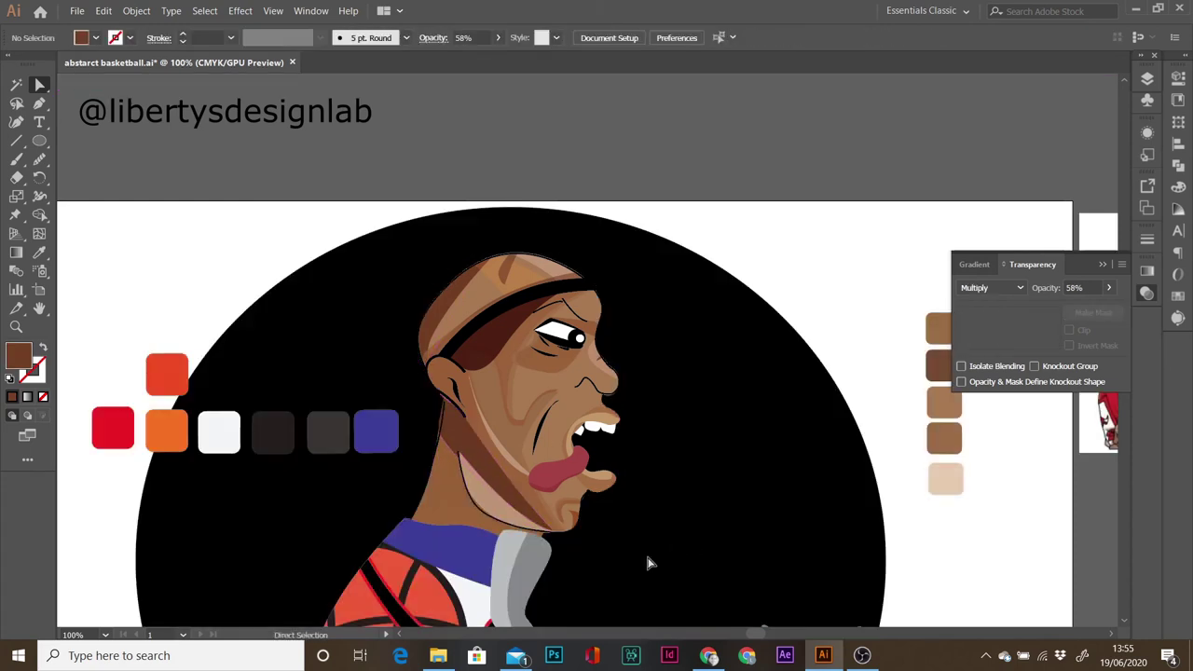
pyautogui.click(524, 488)
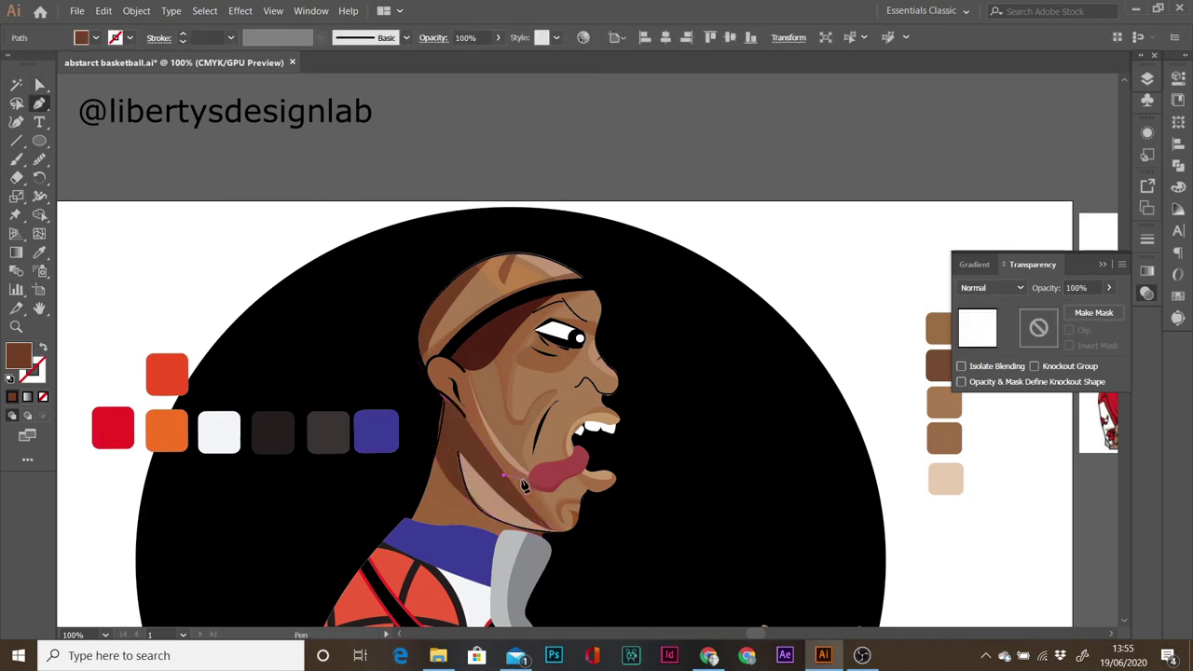
# - Check the sliver and nose curve selections and reframe the portrait
pyautogui.click(454, 385)
pyautogui.click(771, 265)
pyautogui.click(604, 366)
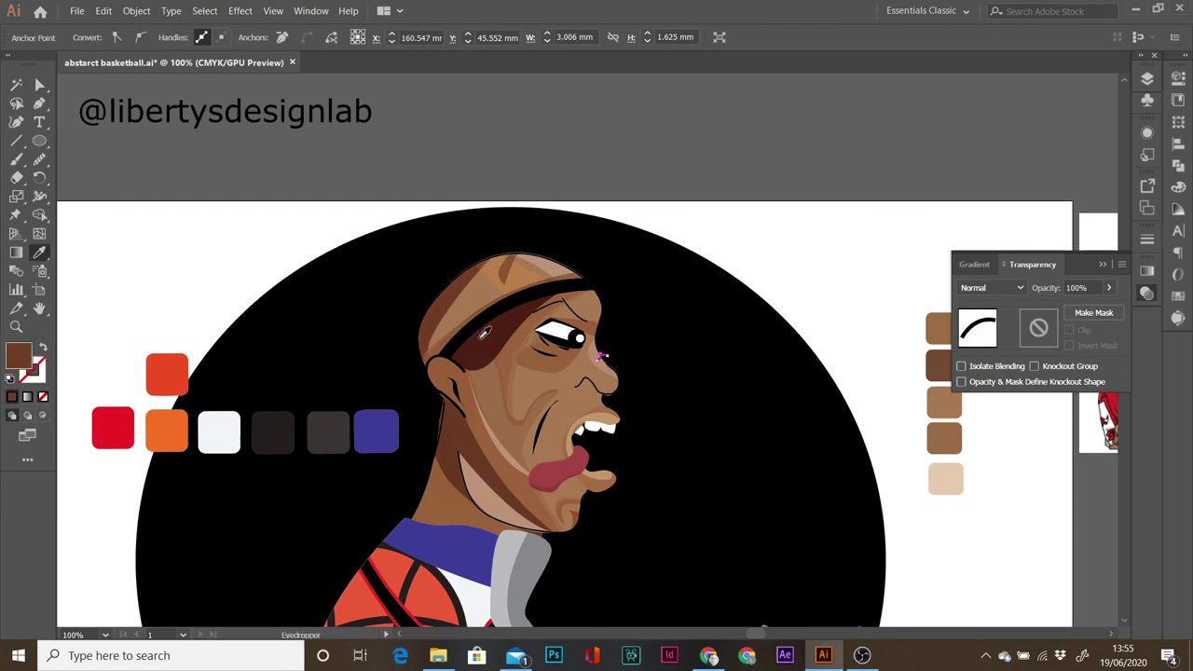
pyautogui.click(135, 193)
pyautogui.hotkey('ctrl', '-')
pyautogui.hotkey('ctrl', '-')
pyautogui.hotkey('ctrl', '+')
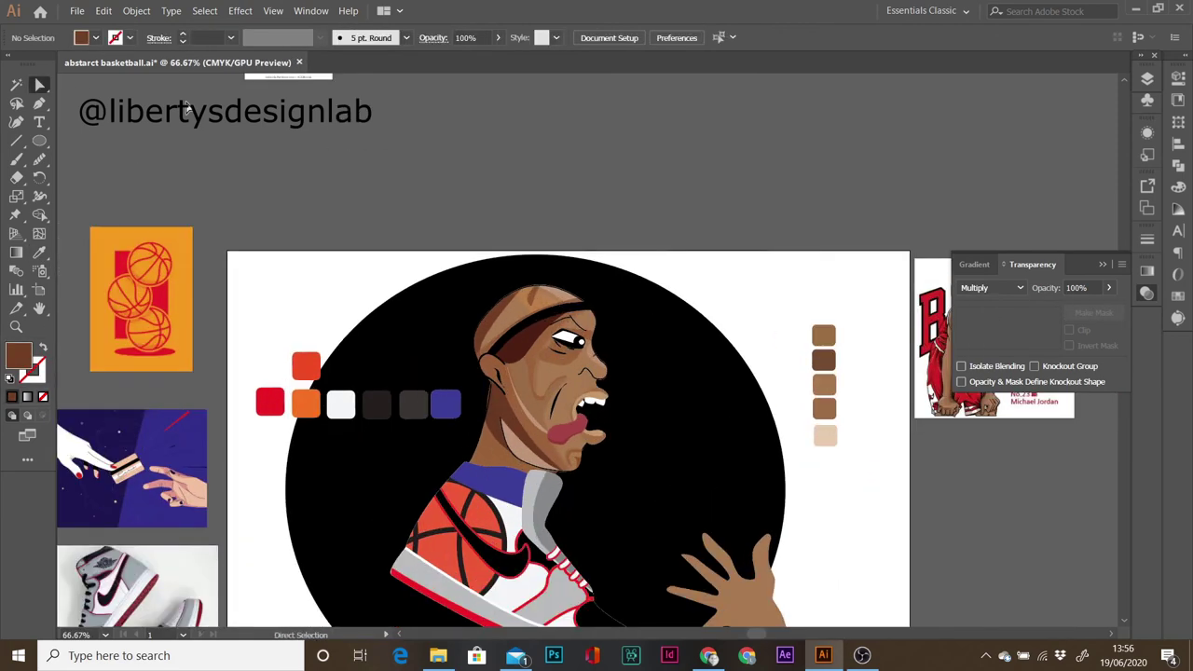
# - Set the pale neck shading shape to Soft Light at 100% opacity
pyautogui.click(527, 449)
pyautogui.click(993, 287)
pyautogui.click(988, 337)
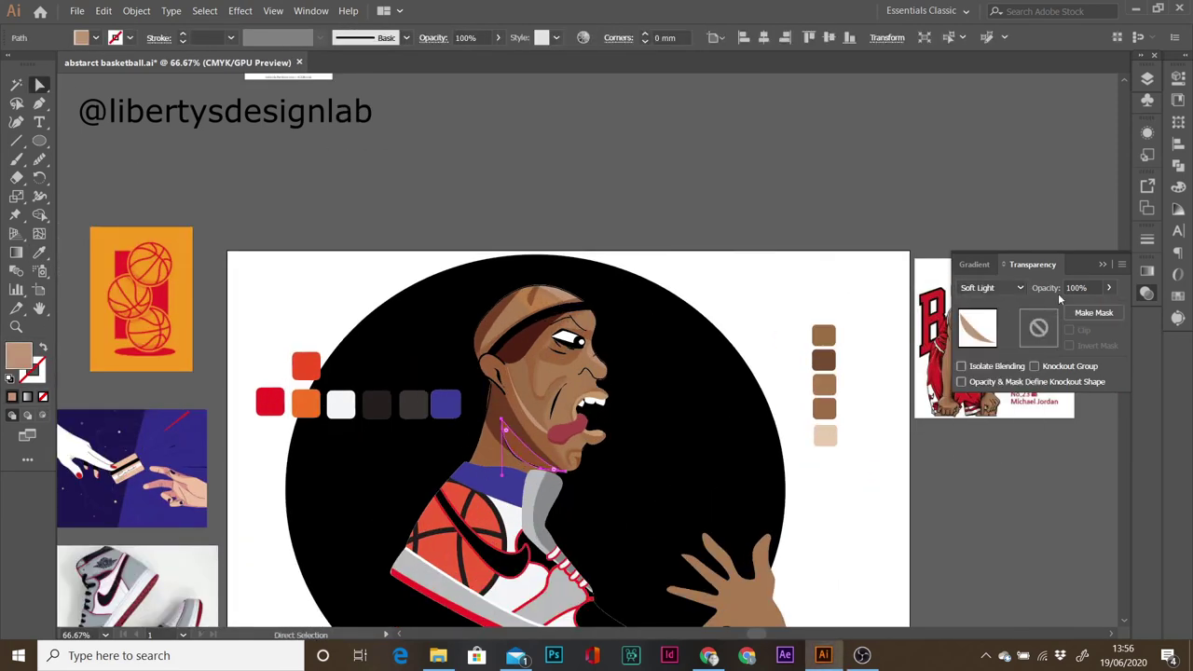
pyautogui.click(1108, 287)
pyautogui.moveTo(1100, 304); pyautogui.dragTo(1070, 304)
pyautogui.click(808, 206)
# - Inspect the pale neck path's anchors and scroll around the artwork
pyautogui.click(484, 459)
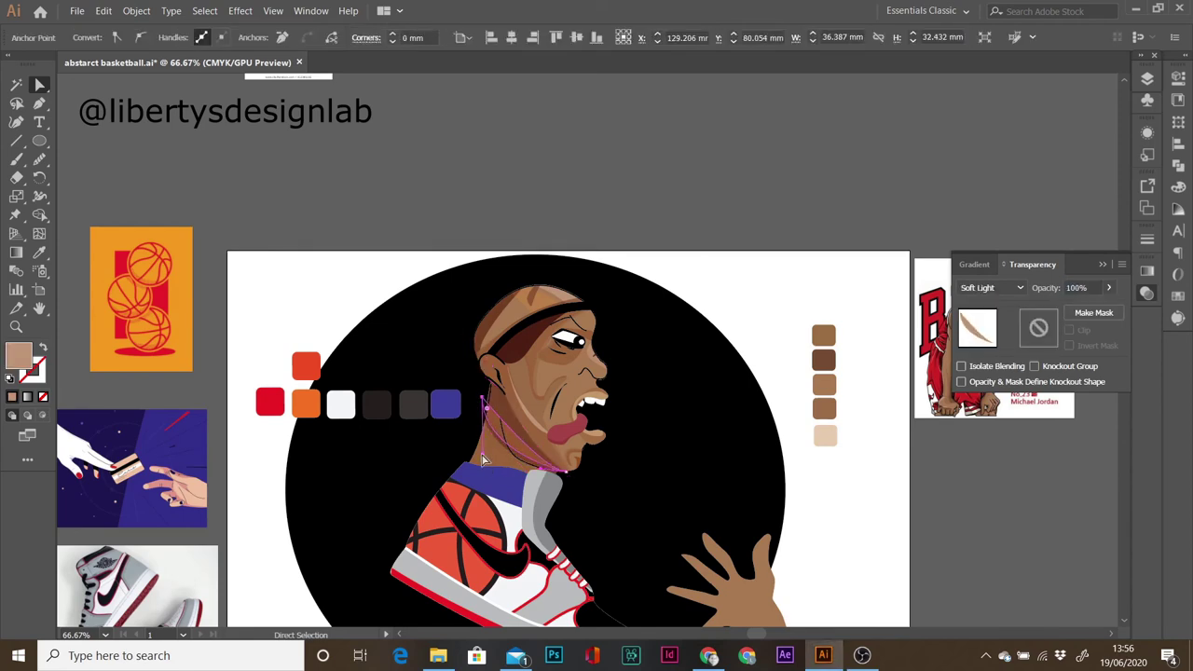
pyautogui.click(684, 269)
pyautogui.click(611, 332)
pyautogui.click(752, 224)
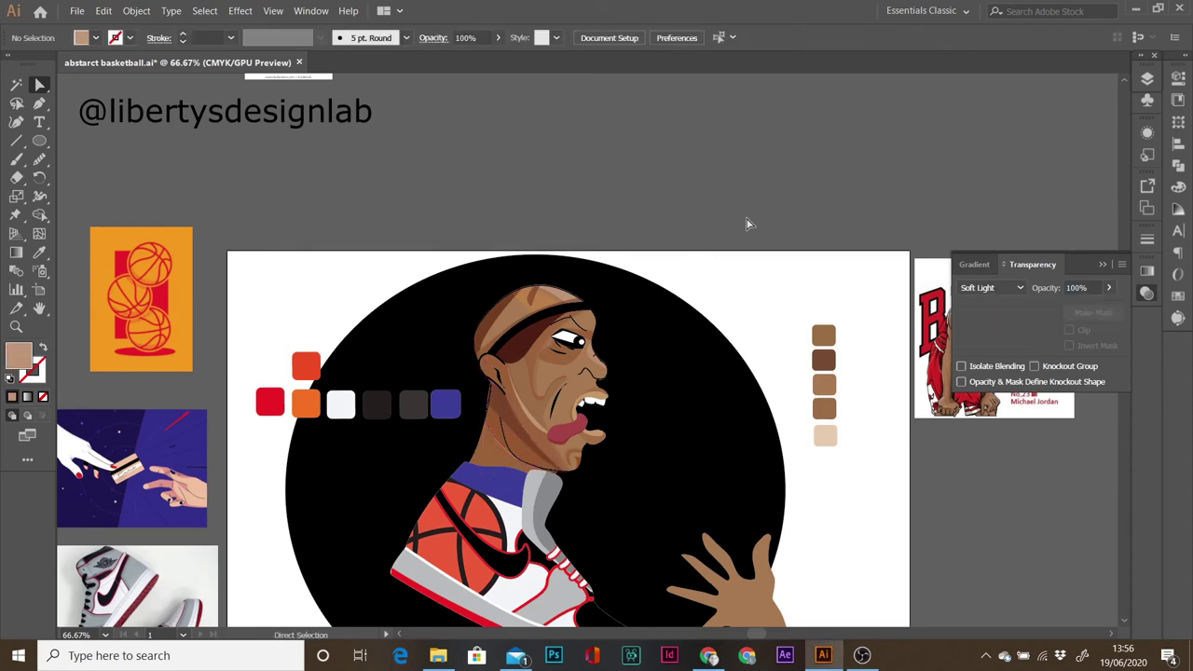
pyautogui.scroll(2, 598, 327)
pyautogui.scroll(2, 594, 326)
pyautogui.scroll(-3, 280, 447)
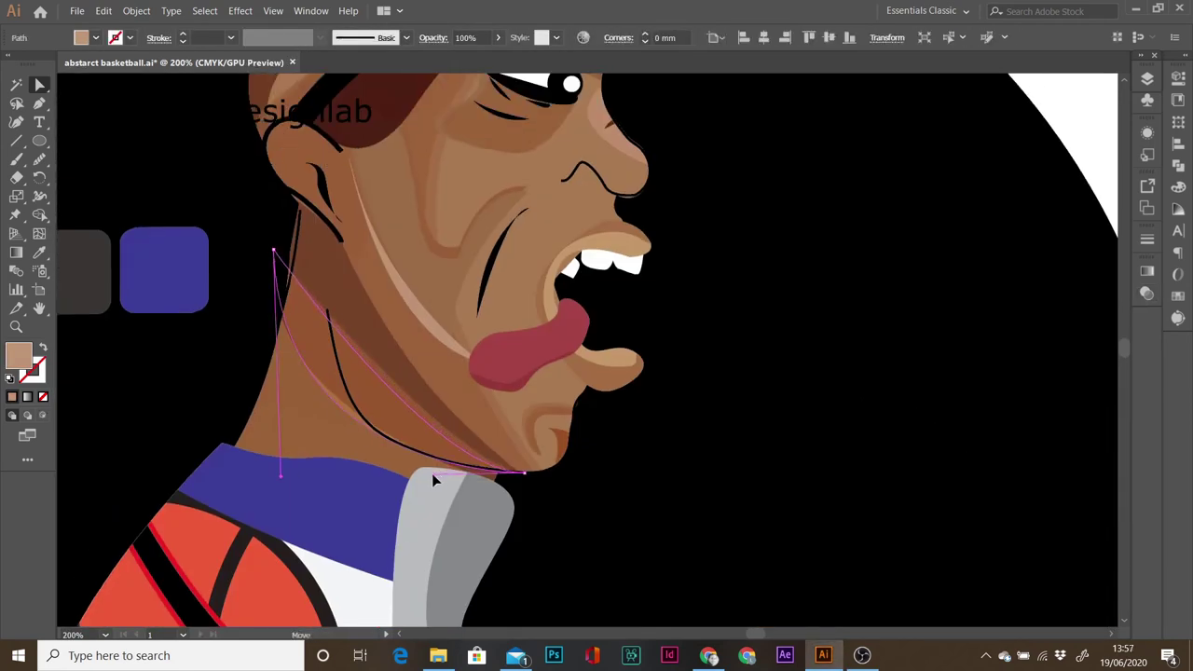
# - Sample the dark brown from an existing neck shading path, then deselect it
pyautogui.click(283, 485)
pyautogui.press('a')
pyautogui.click(281, 308)
pyautogui.click(294, 360)
pyautogui.click(311, 383)
pyautogui.click(606, 401)
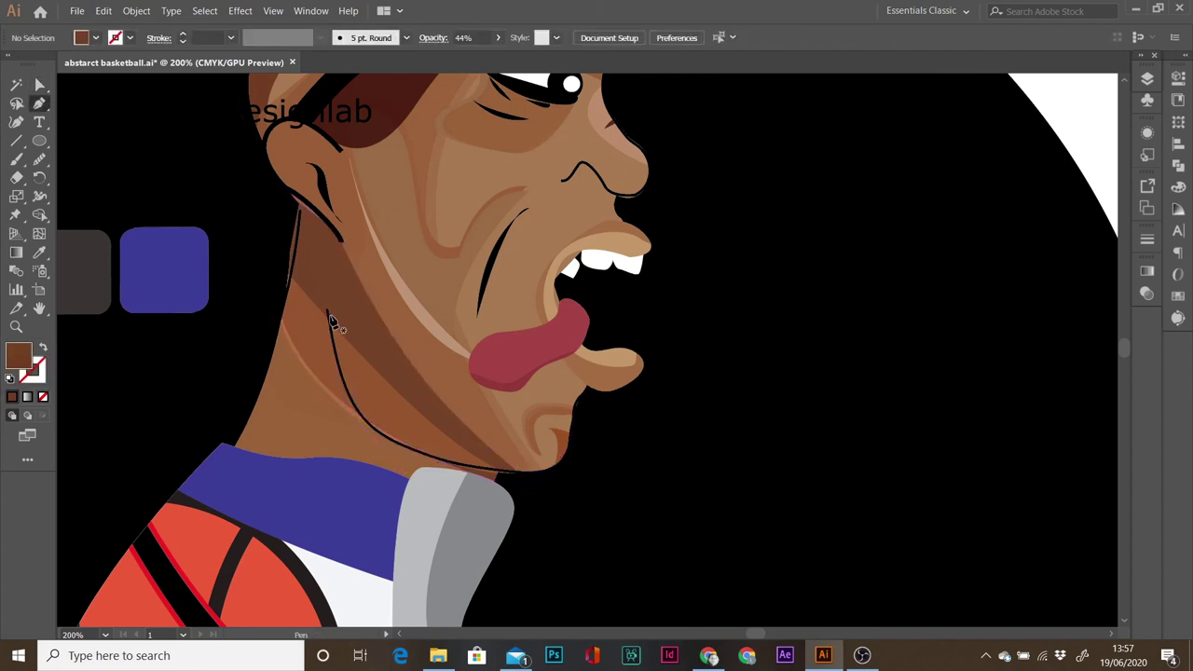
# - Draw a new dark shadow curve along the neck and shift it slightly up and right
pyautogui.click(467, 458)
pyautogui.press('v')
pyautogui.moveTo(374, 408); pyautogui.dragTo(390, 401)
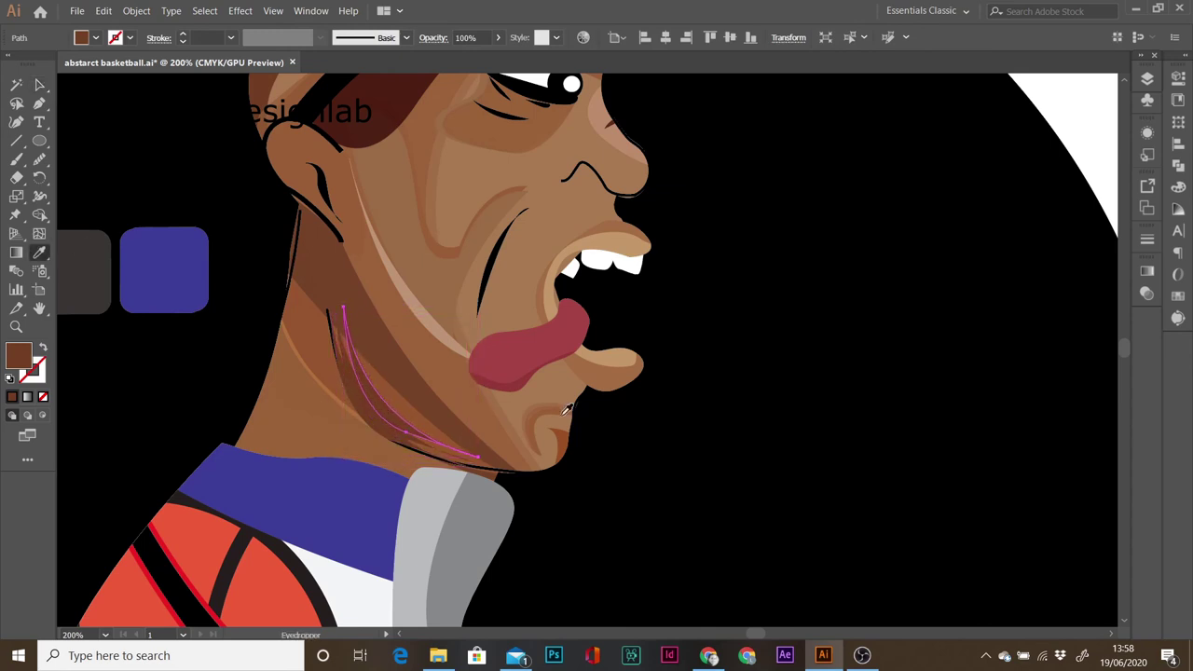
pyautogui.click(737, 389)
# - Reshape the chin shadow curve's anchors and handles to follow the jaw line
pyautogui.hotkey('ctrl', '+')
pyautogui.click(109, 417)
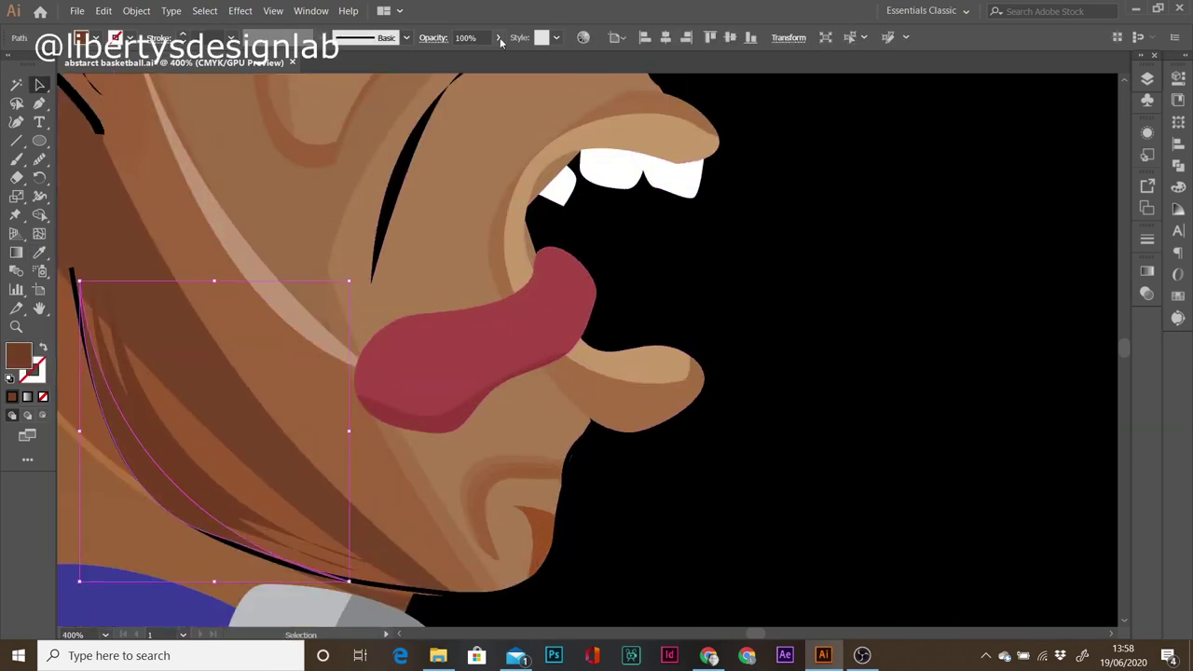
pyautogui.click(135, 428)
pyautogui.moveTo(39, 84); pyautogui.dragTo(120, 98)
pyautogui.click(84, 308)
pyautogui.moveTo(361, 578); pyautogui.dragTo(371, 585)
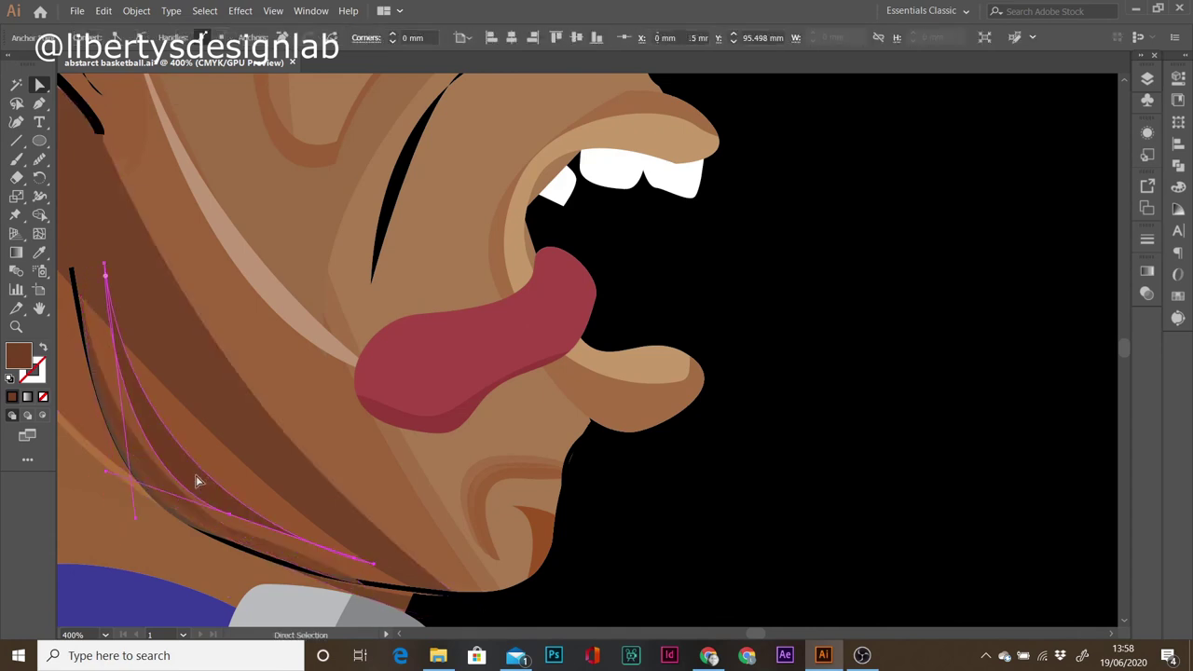
pyautogui.moveTo(192, 475); pyautogui.dragTo(199, 488)
pyautogui.click(84, 301)
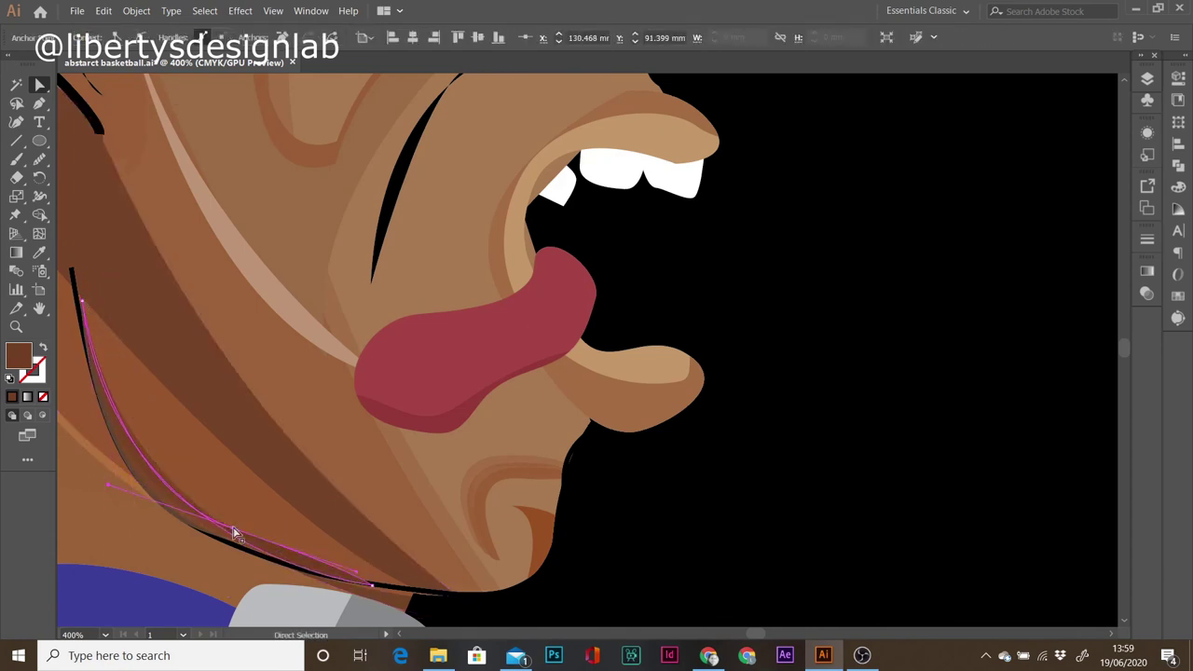
# - Select the jaw outline and check its stacking order options without changing them
pyautogui.click(560, 522)
pyautogui.click(136, 10)
pyautogui.click(370, 43)
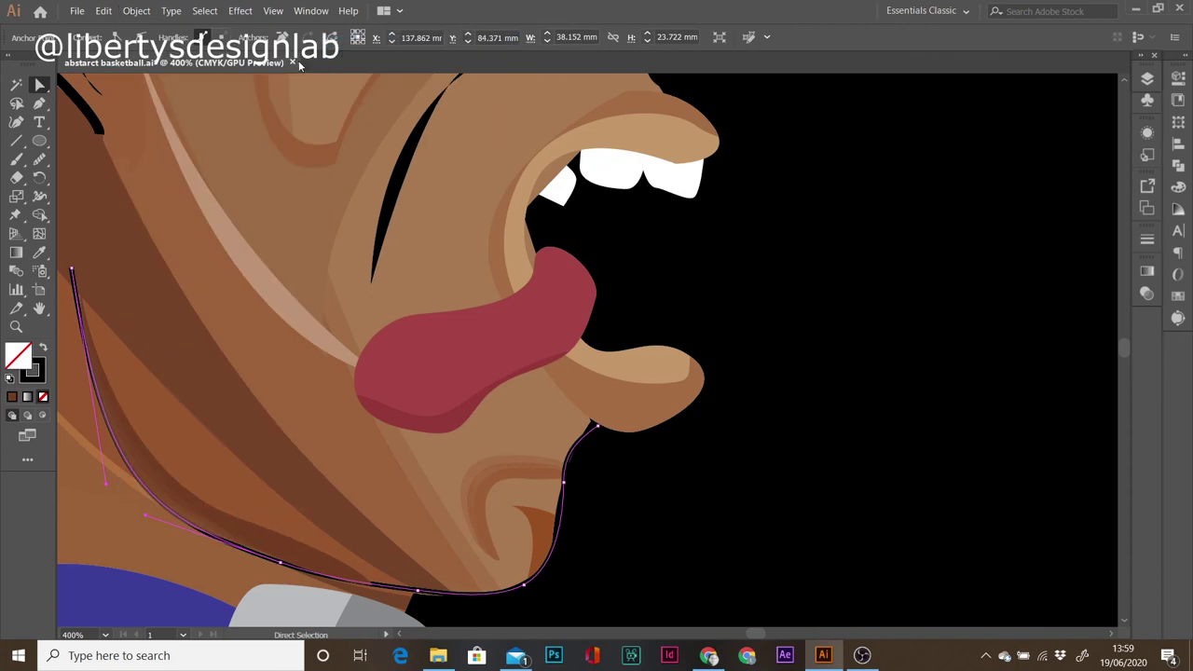
pyautogui.hotkey('ctrl', '-')
pyautogui.hotkey('ctrl', '-')
pyautogui.hotkey('ctrl', '-')
pyautogui.hotkey('ctrl', 'shift', 'a')
# - Nudge the chin shadow inside the face group up and right, then deselect it
pyautogui.doubleClick(551, 313)
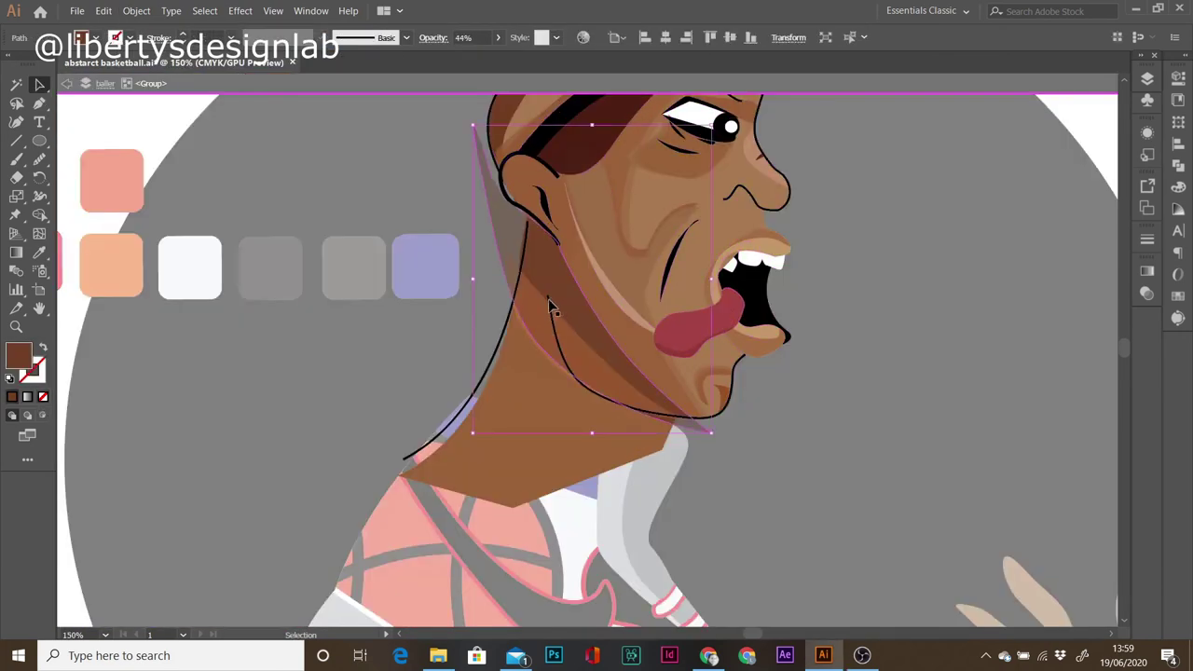
pyautogui.press('Escape')
pyautogui.press('Up')
pyautogui.press('Up')
pyautogui.press('Up')
pyautogui.press('Right')
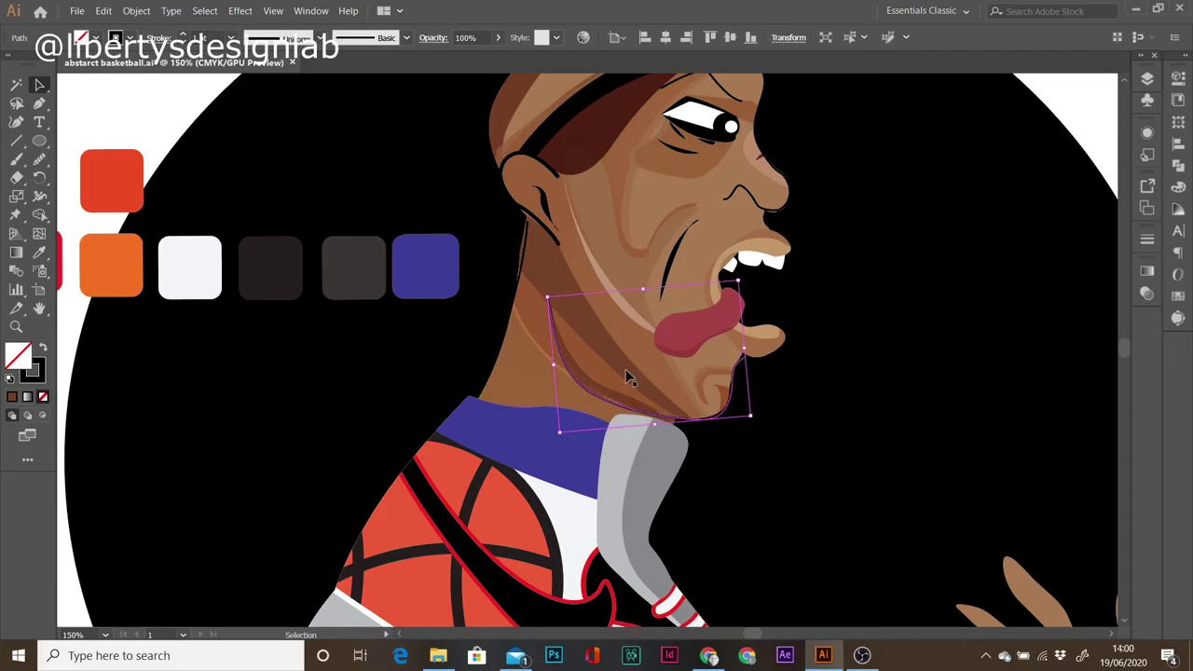
pyautogui.hotkey('ctrl', 'shift', 'a')
pyautogui.hotkey('ctrl', '-')
pyautogui.hotkey('ctrl', '-')
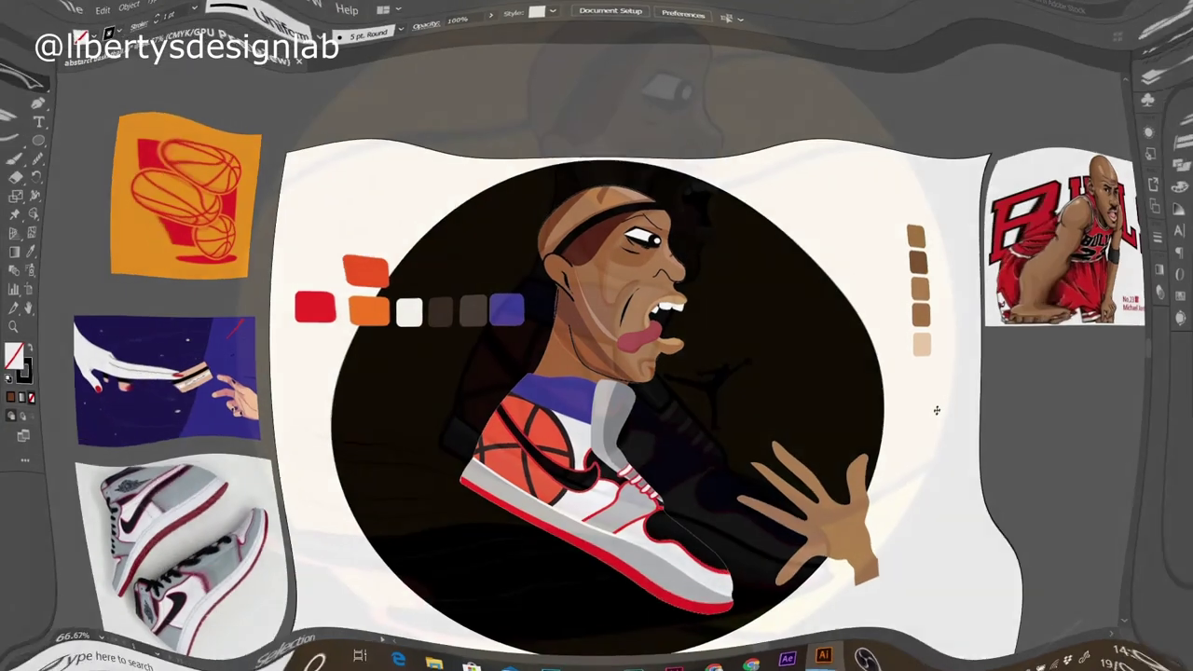